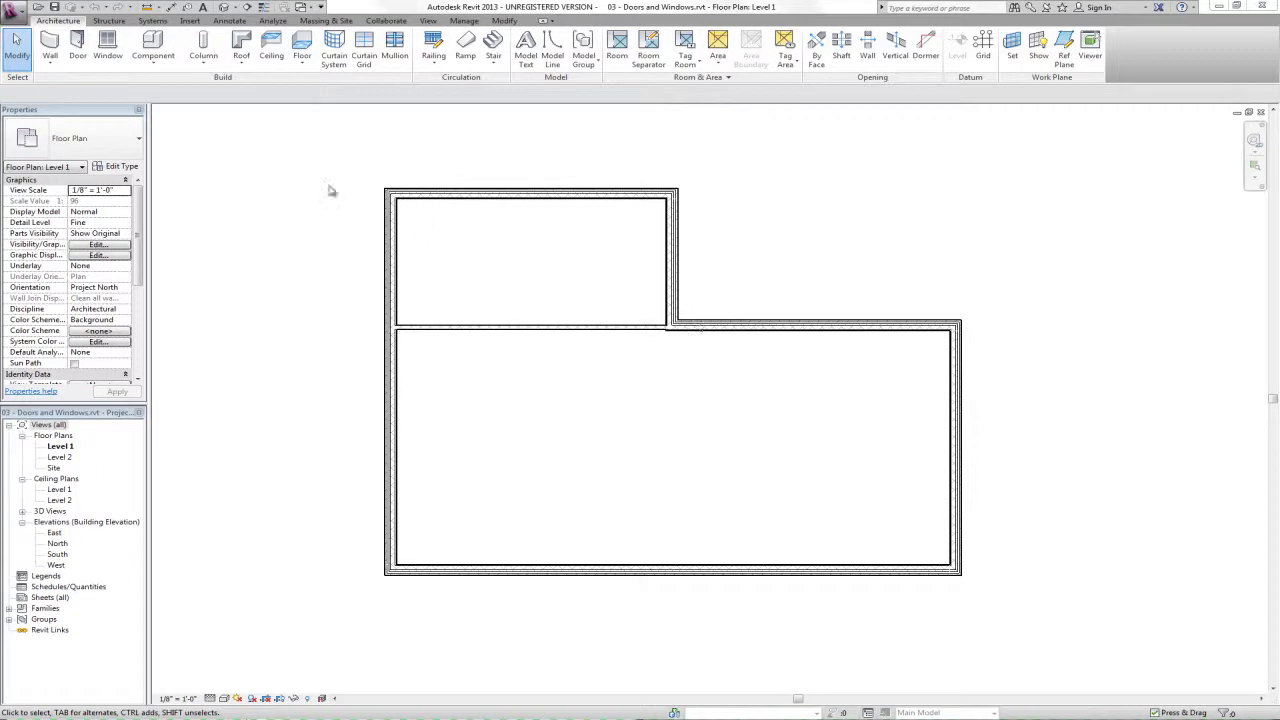
Step: Place a tagged Single-Flush 36" x 84" door in the west exterior wall, about 9' 6" south of the interior partition
click(78, 45)
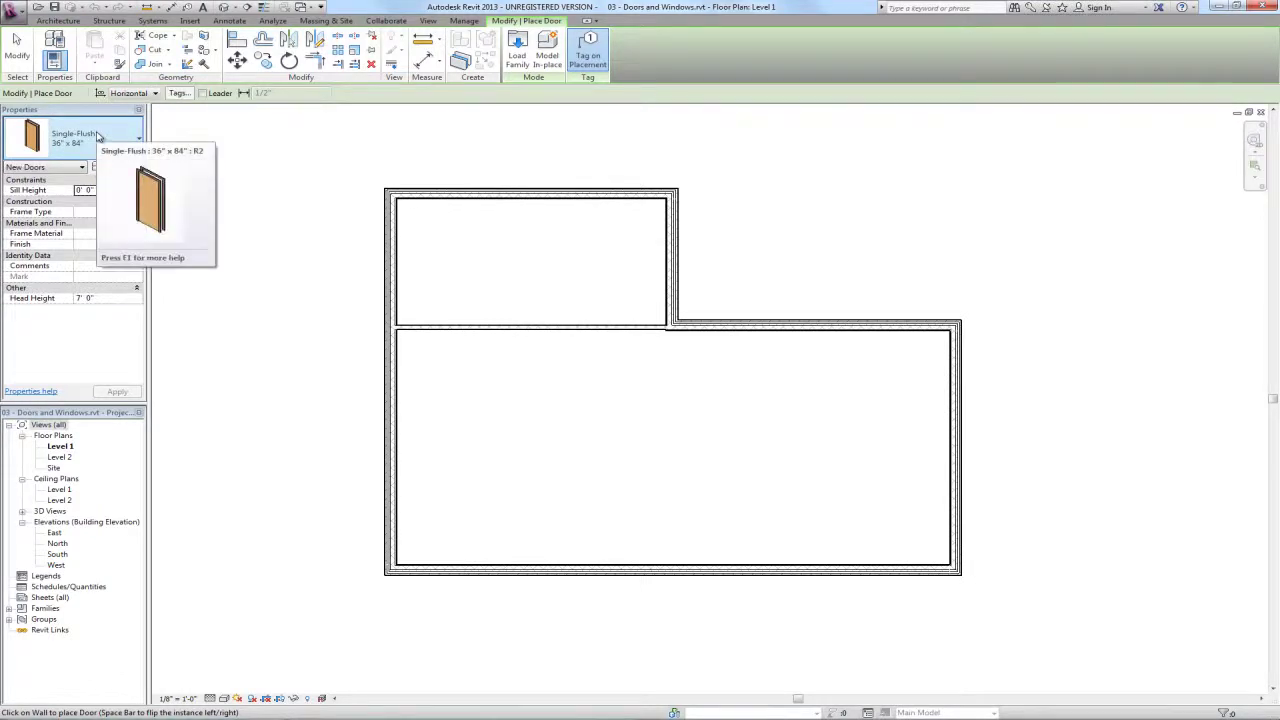
click(98, 136)
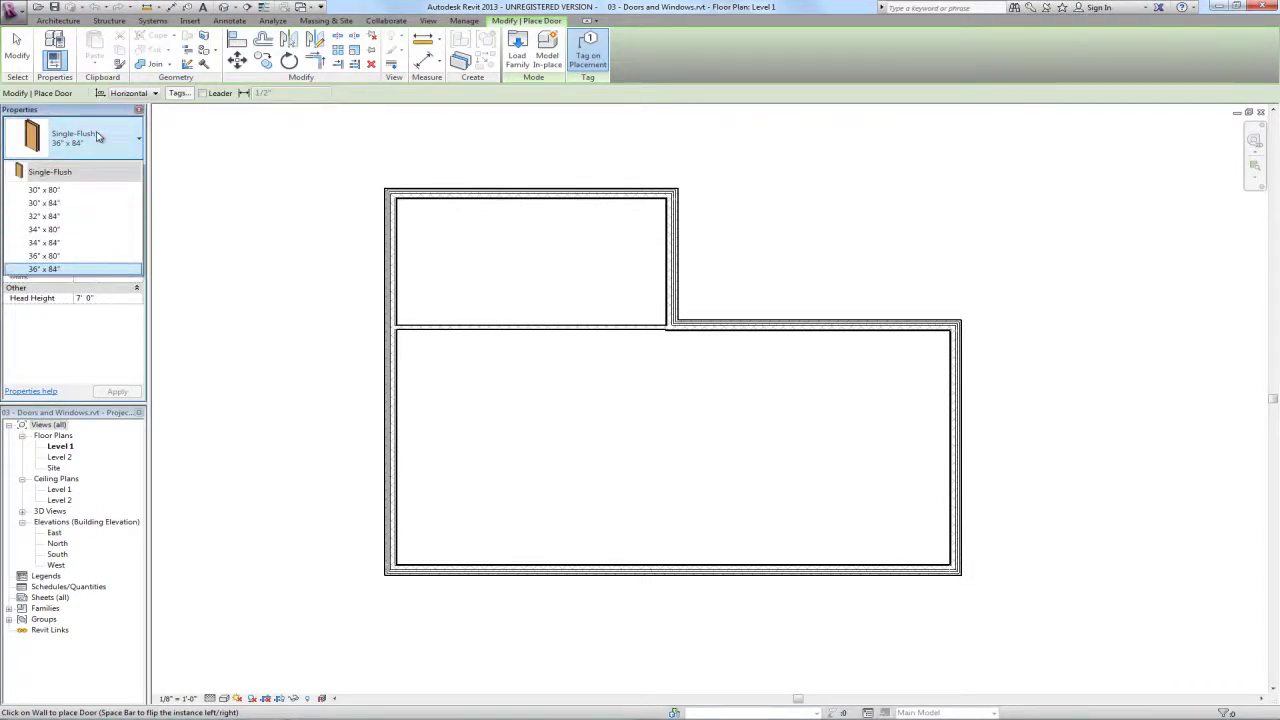
mouse_move(52, 176)
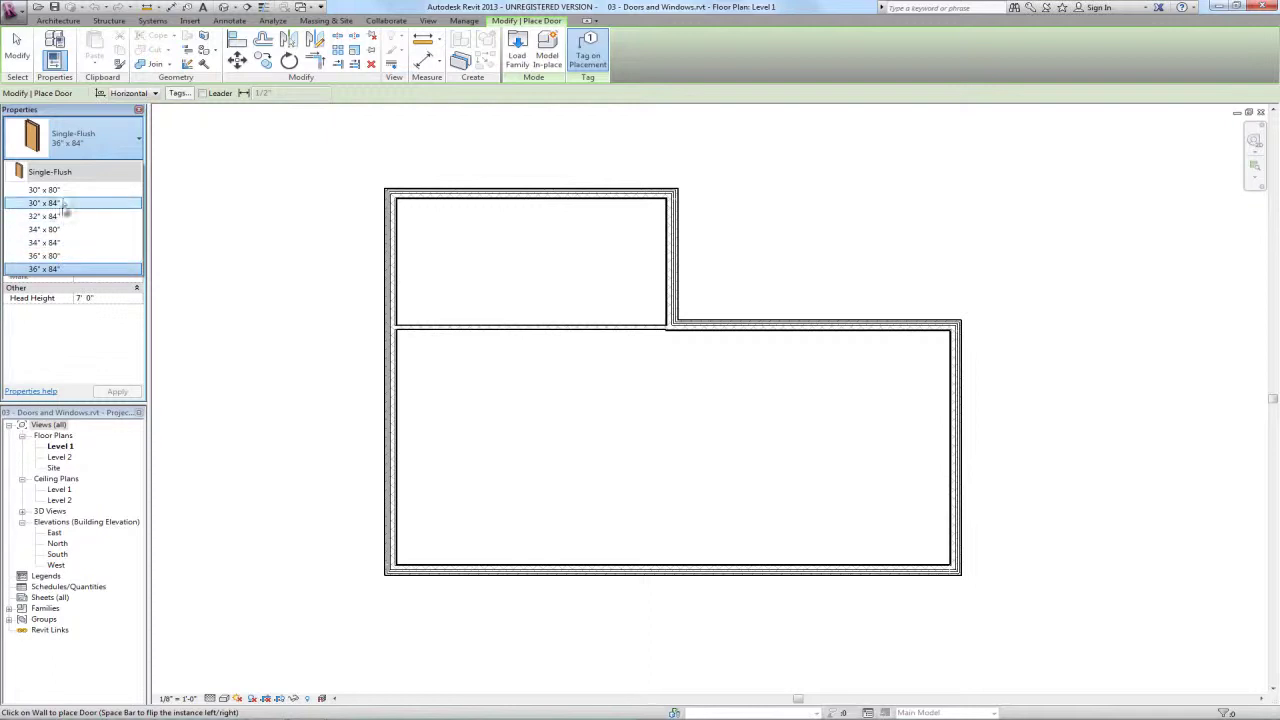
mouse_move(41, 273)
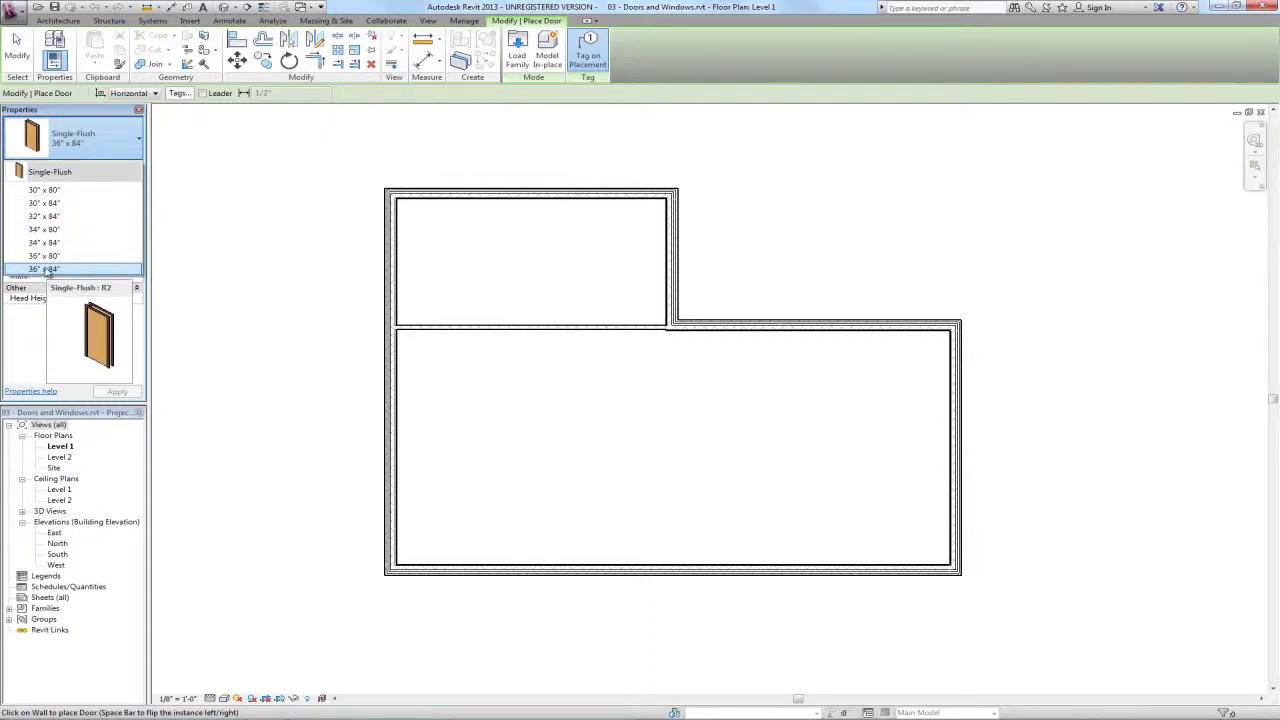
click(44, 270)
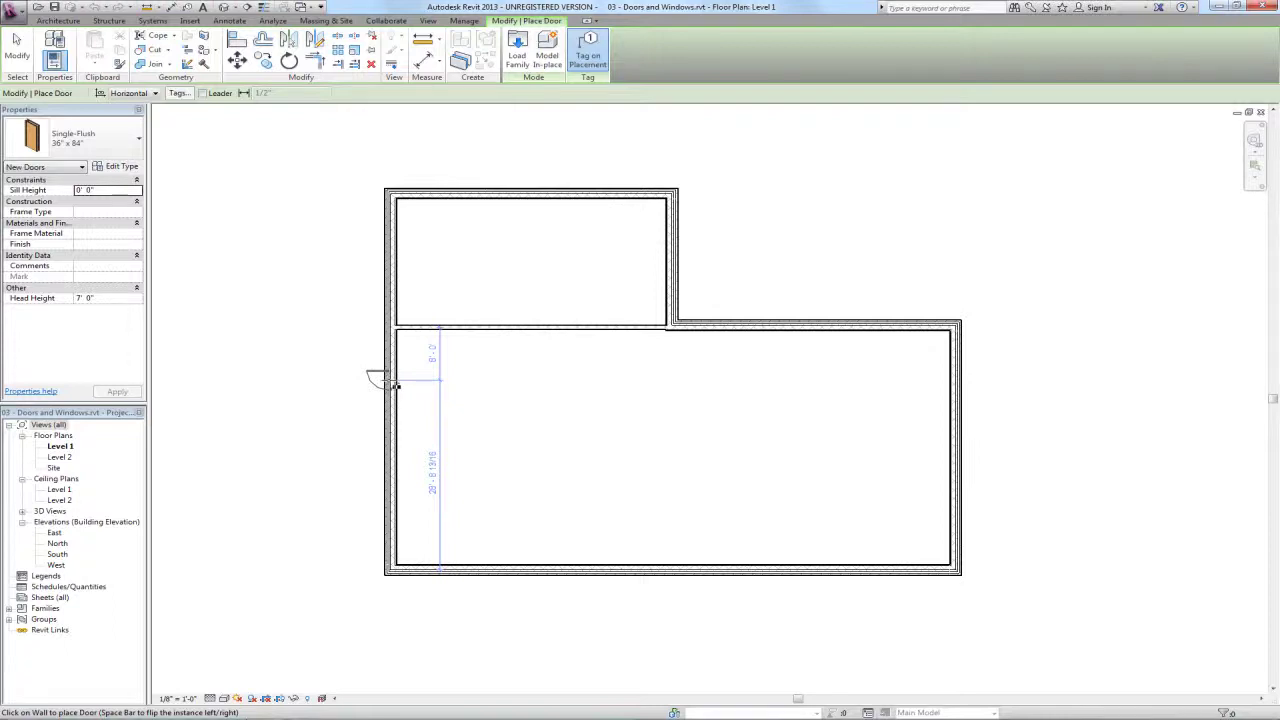
click(390, 396)
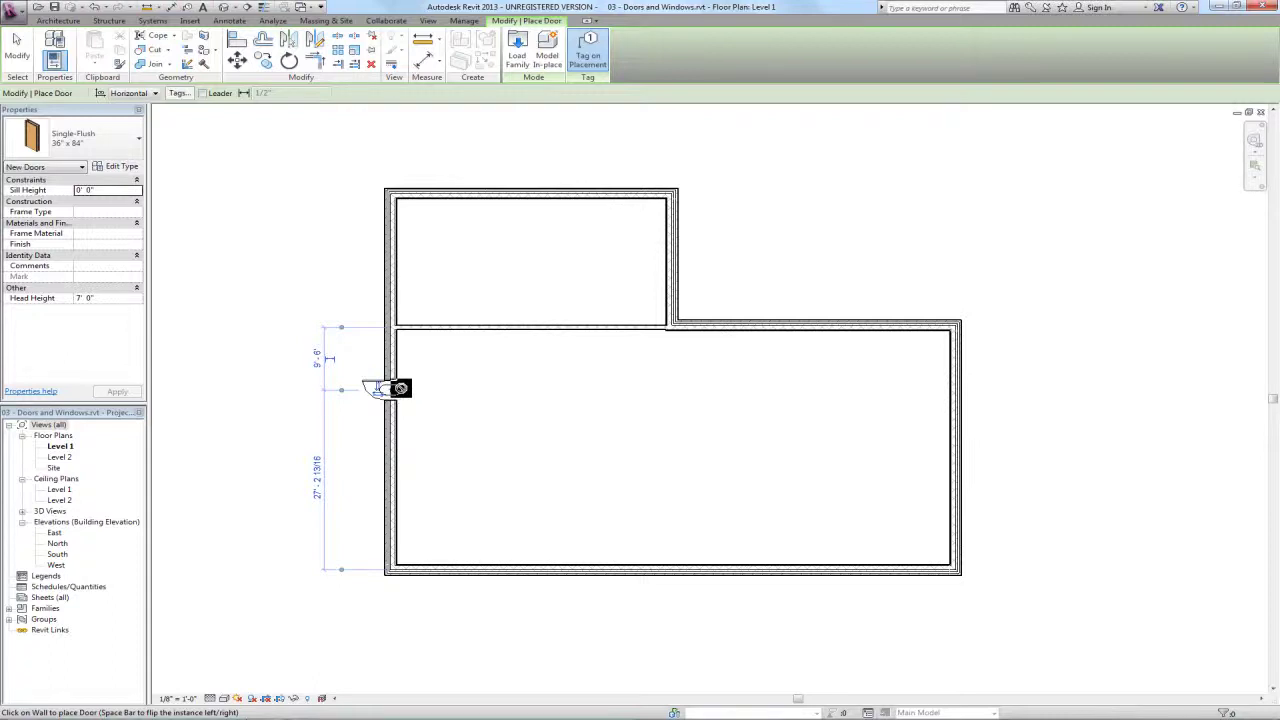
Step: Turn off tagging on placement and place a door with its swing flipped in the large room's north exterior wall, about 10' from the inner corner
click(588, 58)
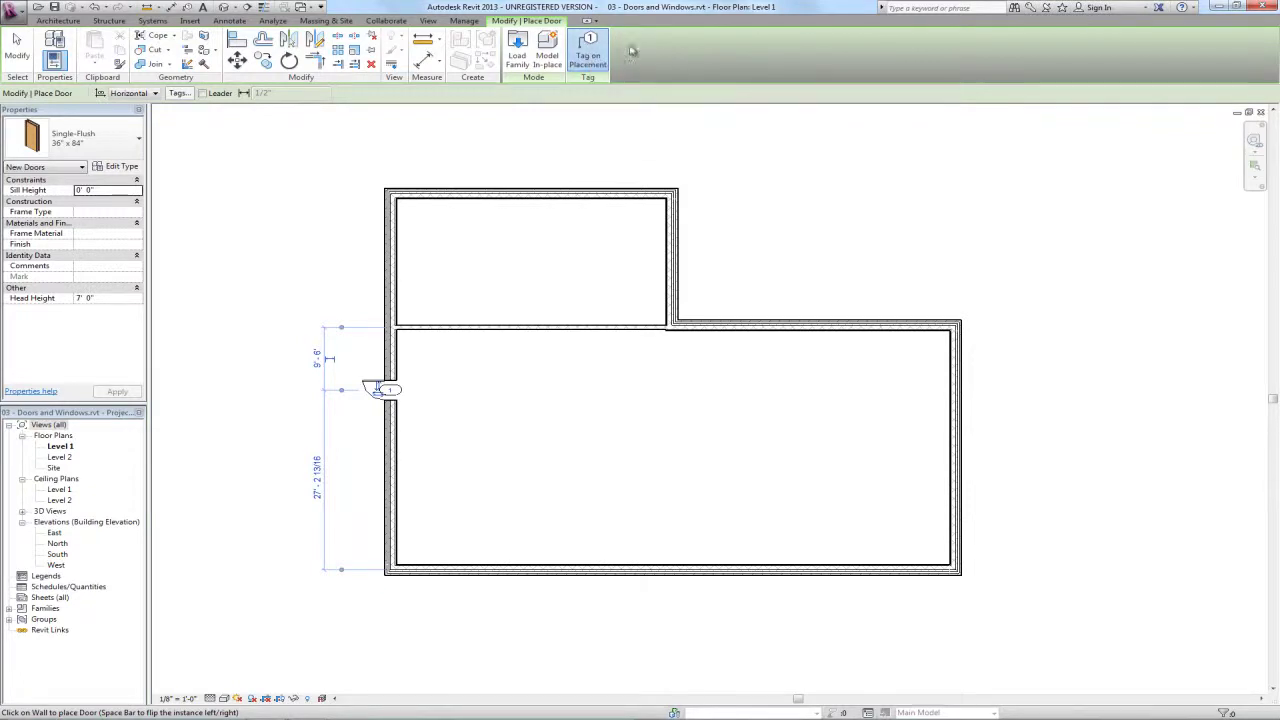
click(590, 44)
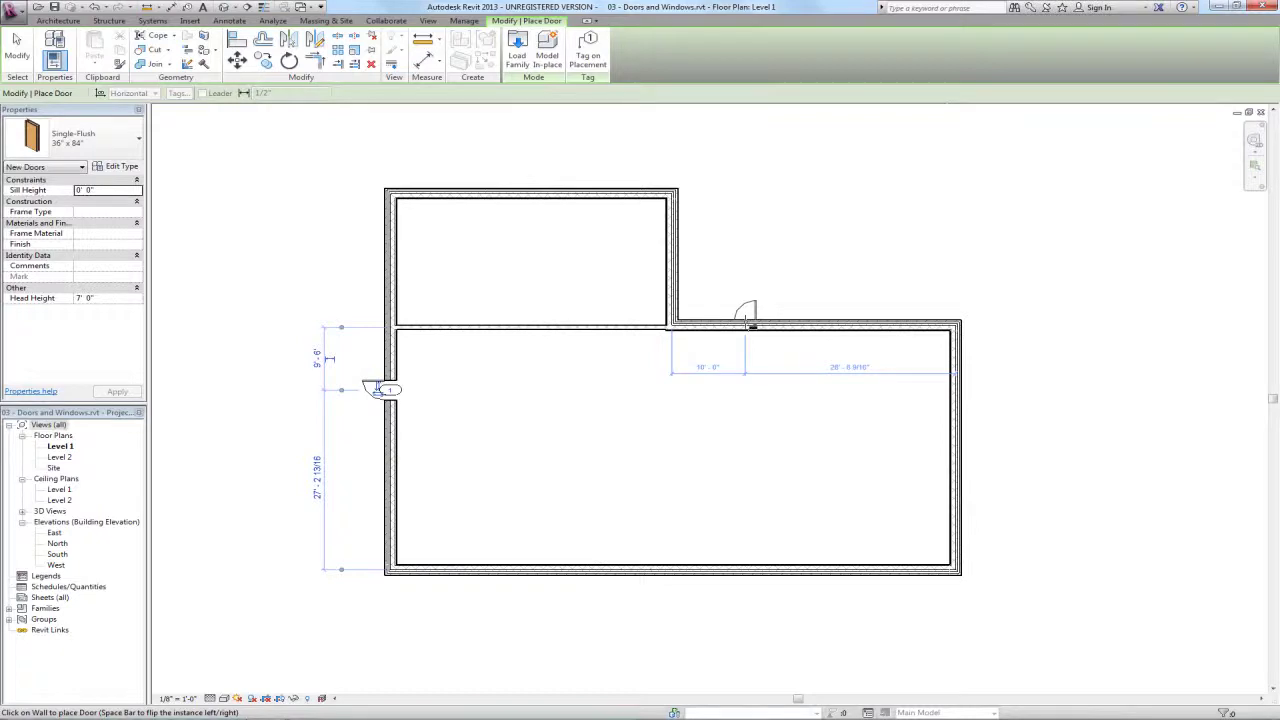
key(space)
key(space)
key(space)
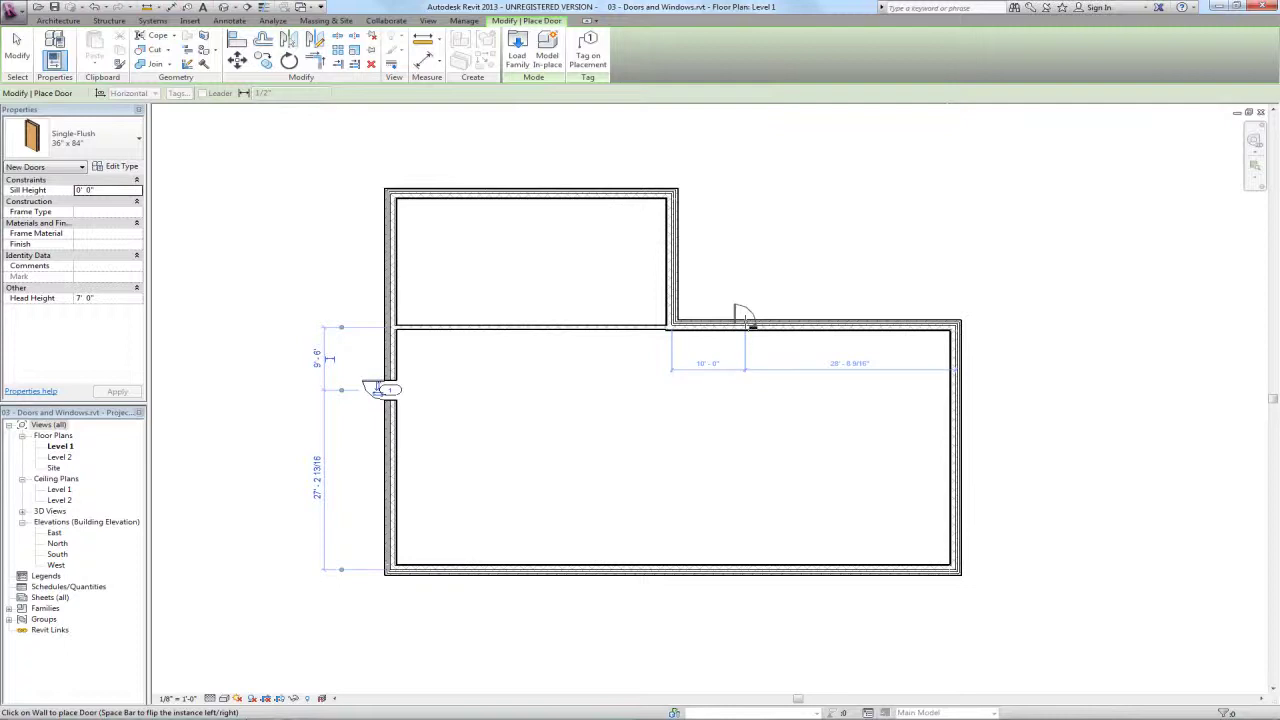
click(748, 322)
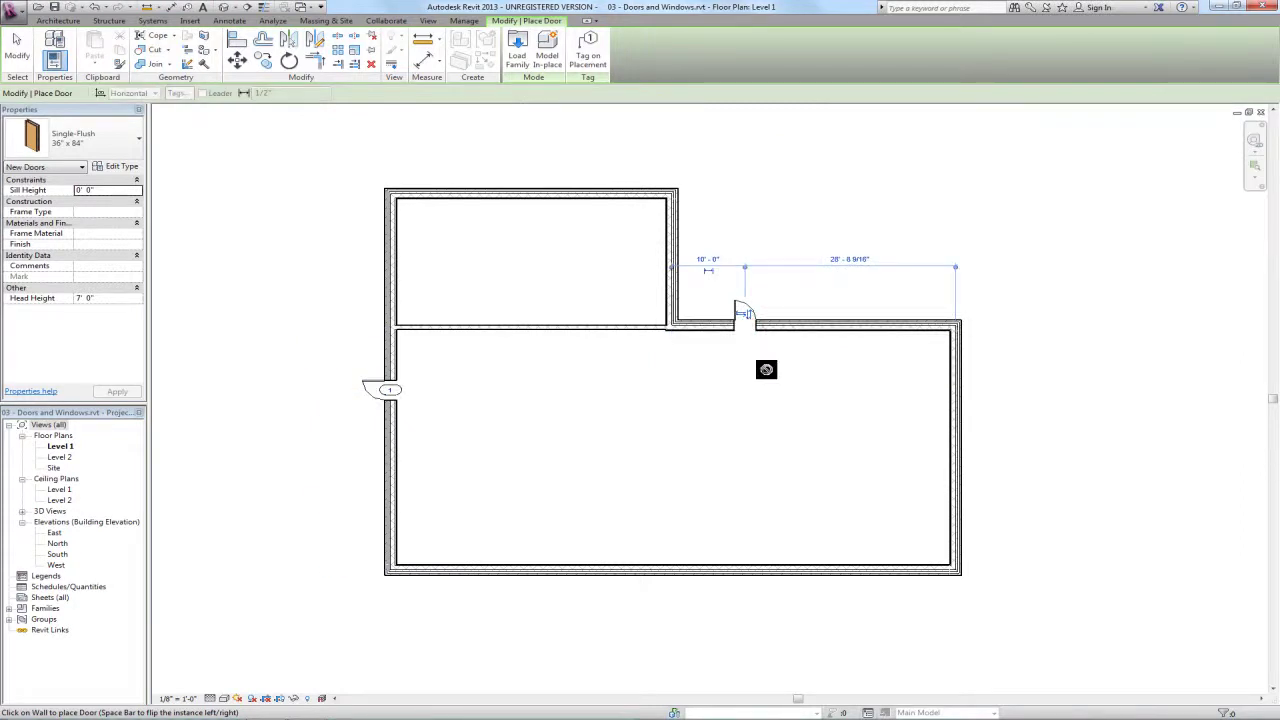
Step: Place an untagged door in the interior partition, about 13' from the small room's east wall, and finish placing doors
click(581, 322)
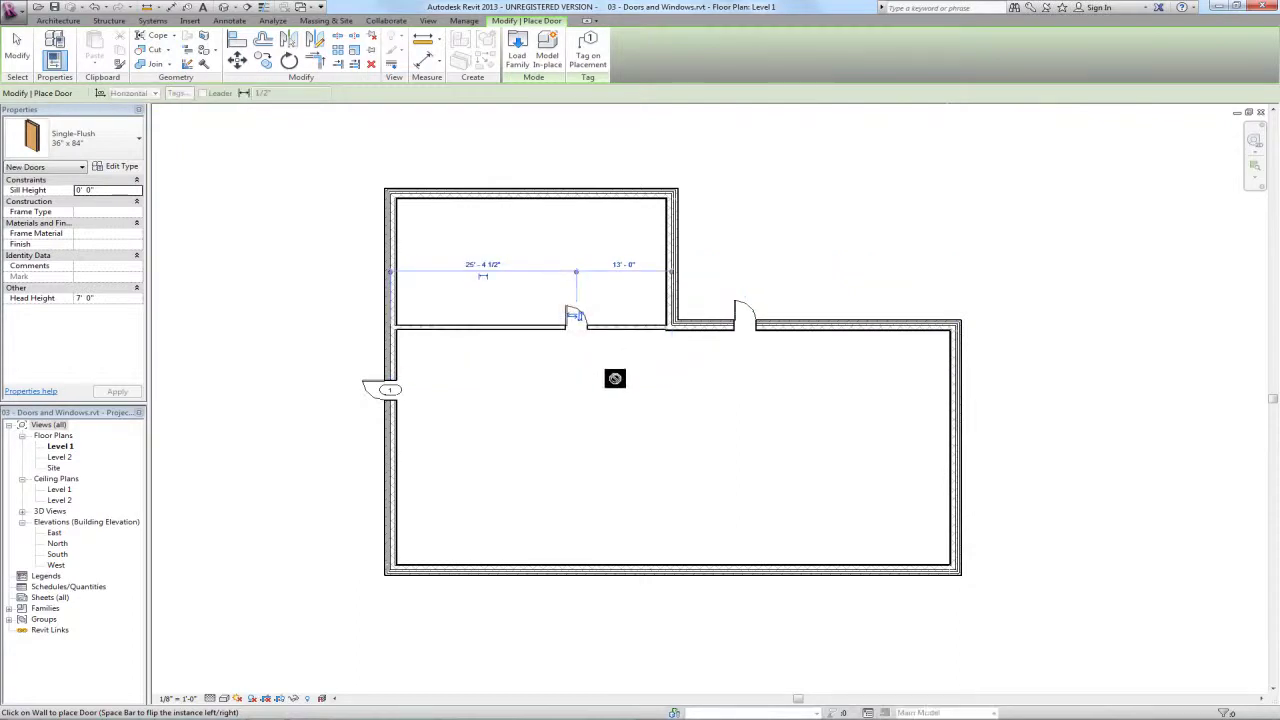
key(Escape)
key(Escape)
Step: Move the west door's tag out of its opening into the room and delete the tag
scroll(386, 389, up, 3)
click(432, 406)
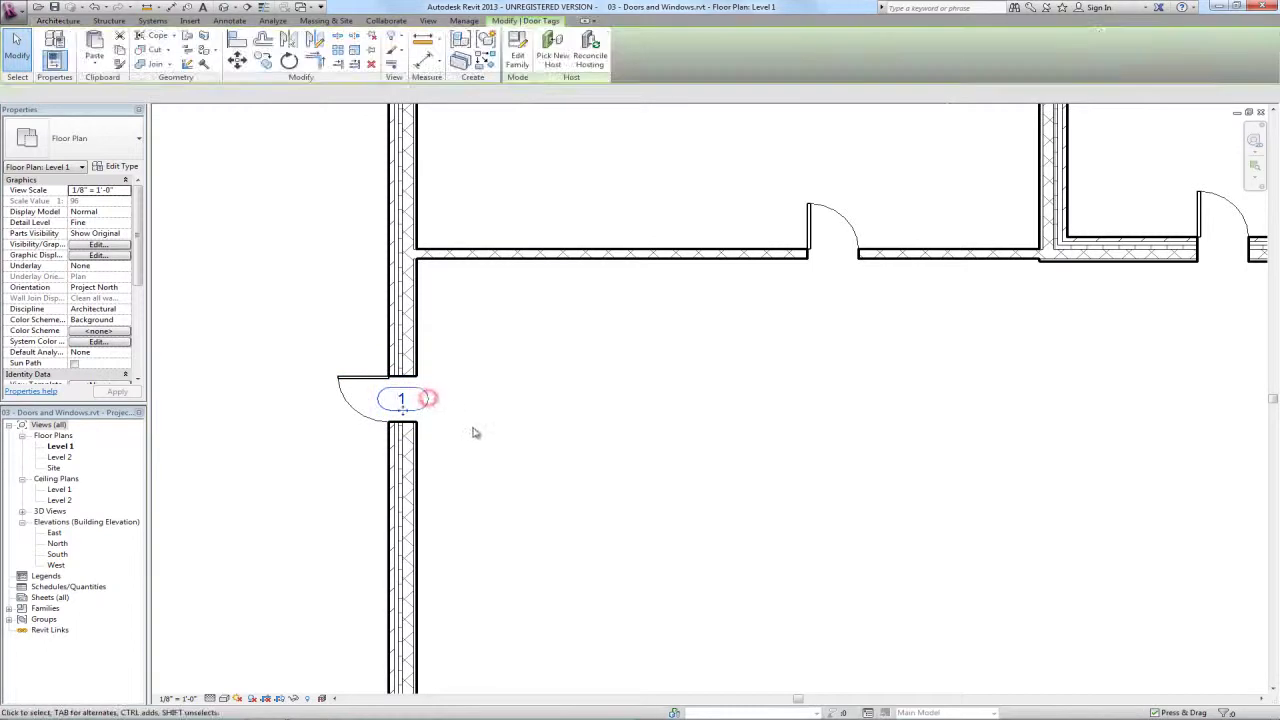
drag(402, 406, 447, 404)
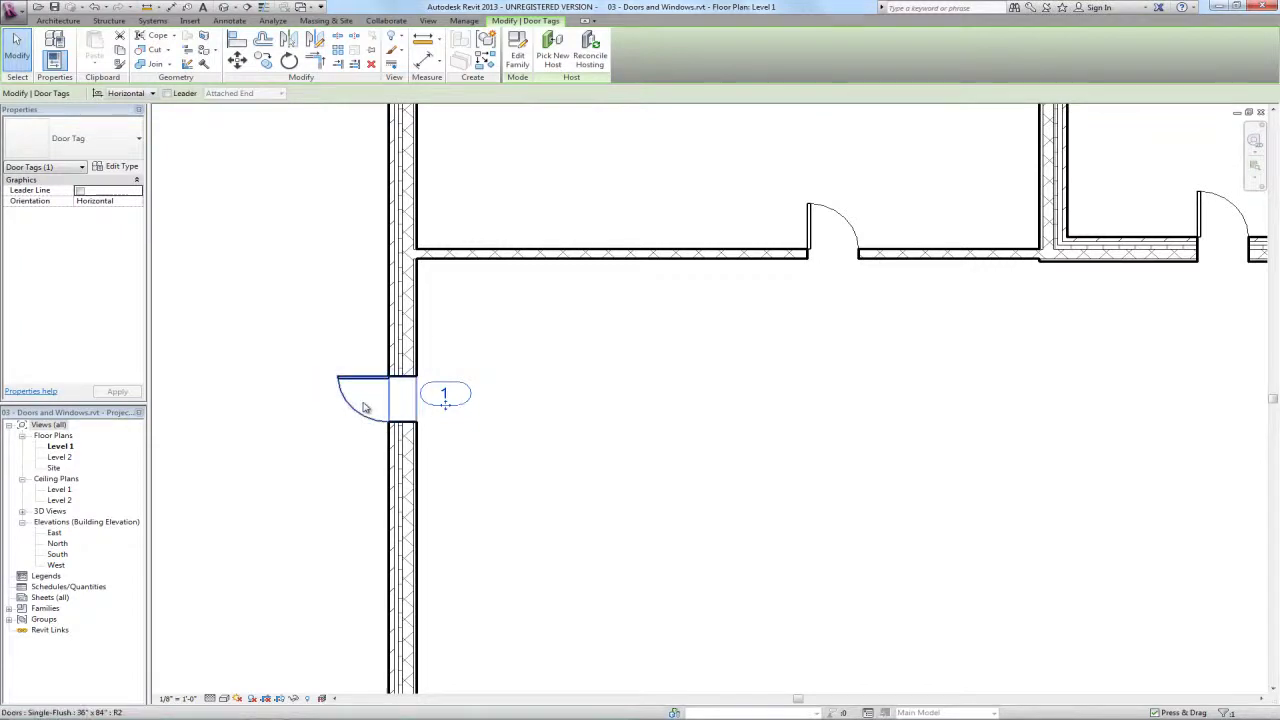
key(Delete)
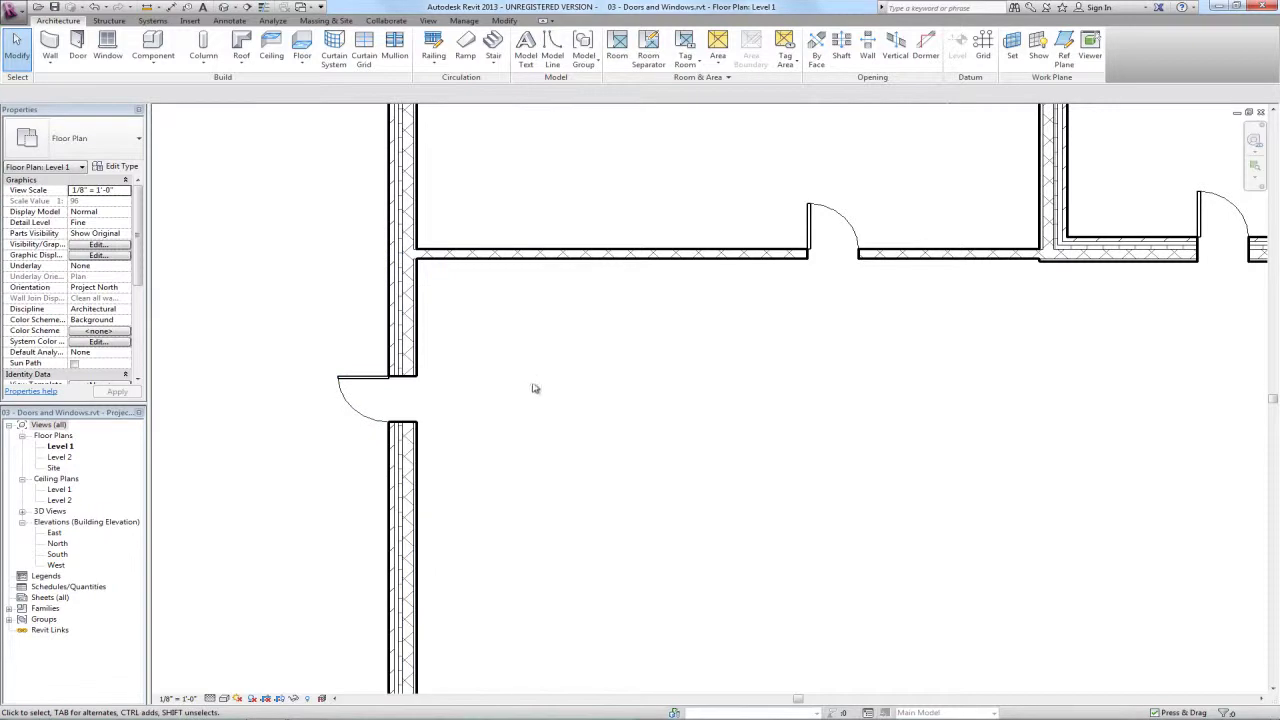
Step: Review the Single-Flush sizes available for the west exterior door, leaving its type as is
scroll(535, 386, down, 1)
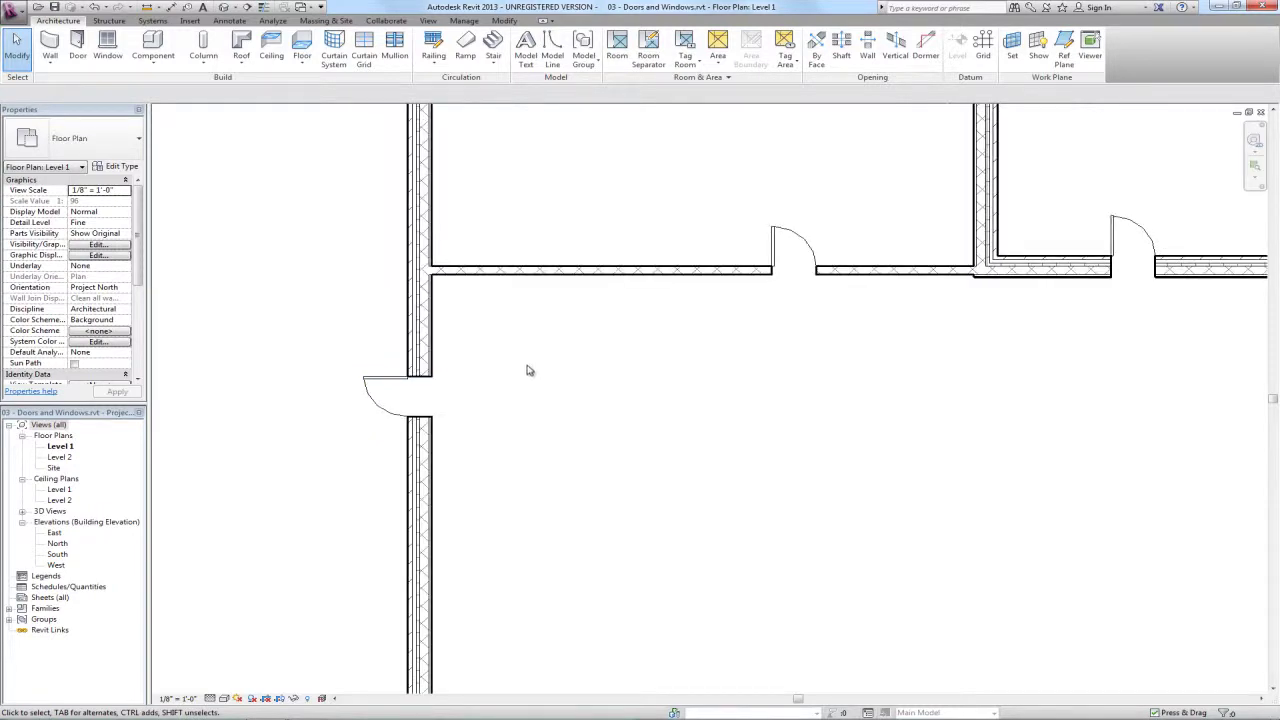
click(366, 379)
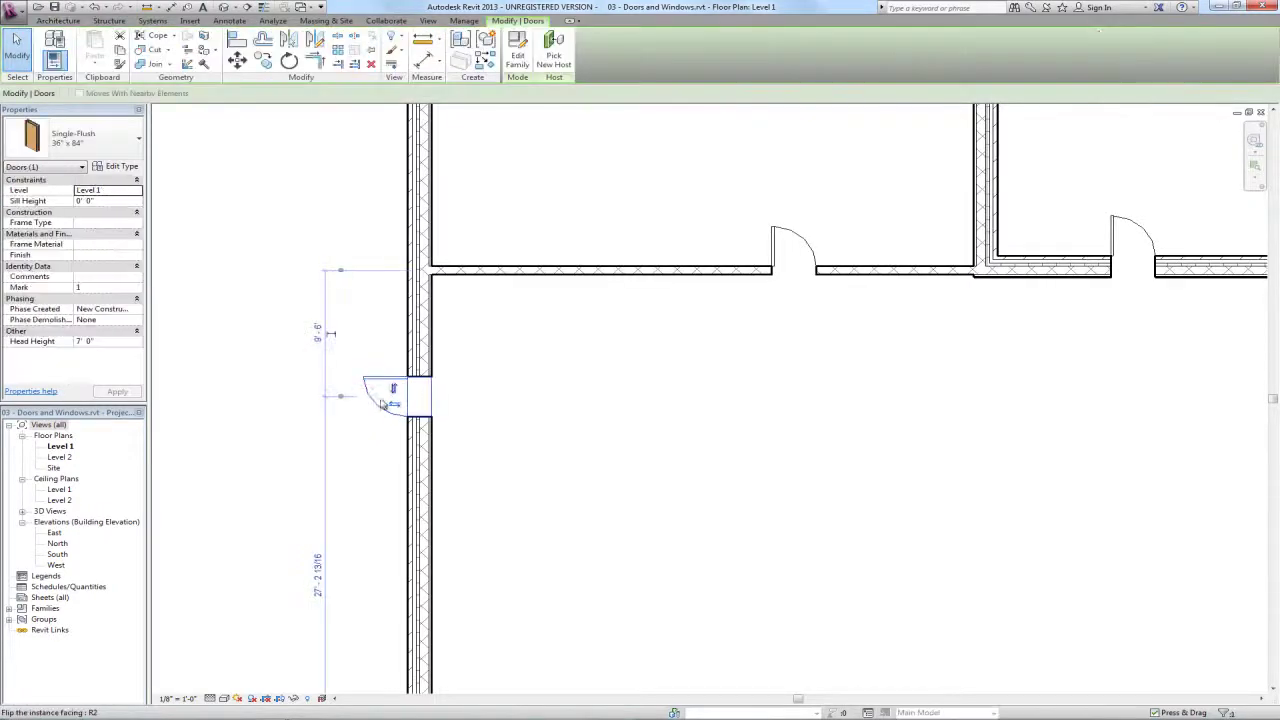
click(110, 139)
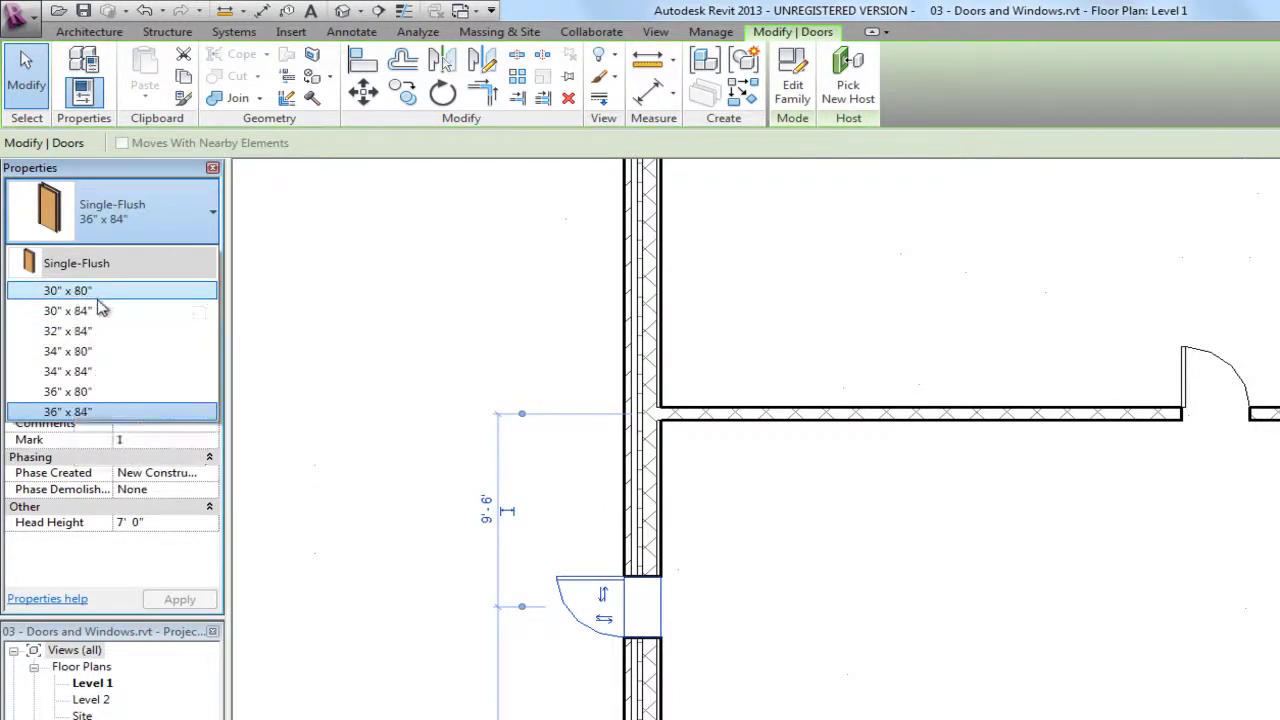
click(404, 364)
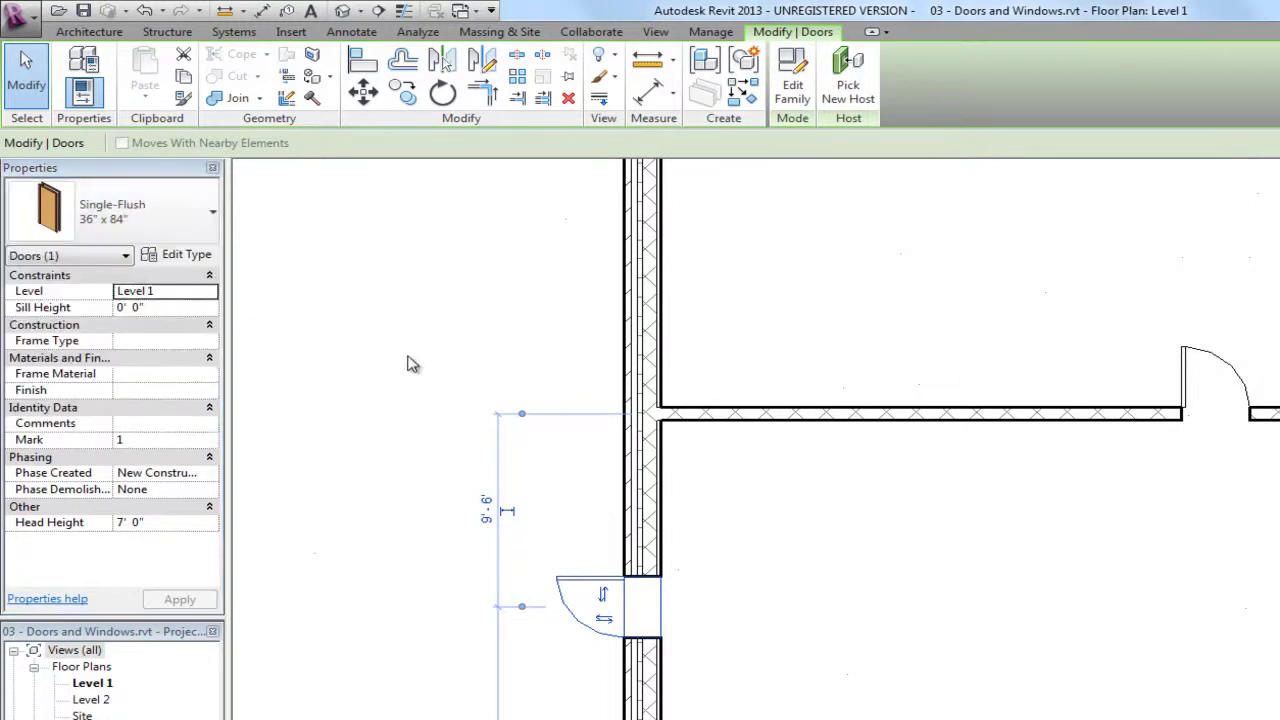
click(400, 369)
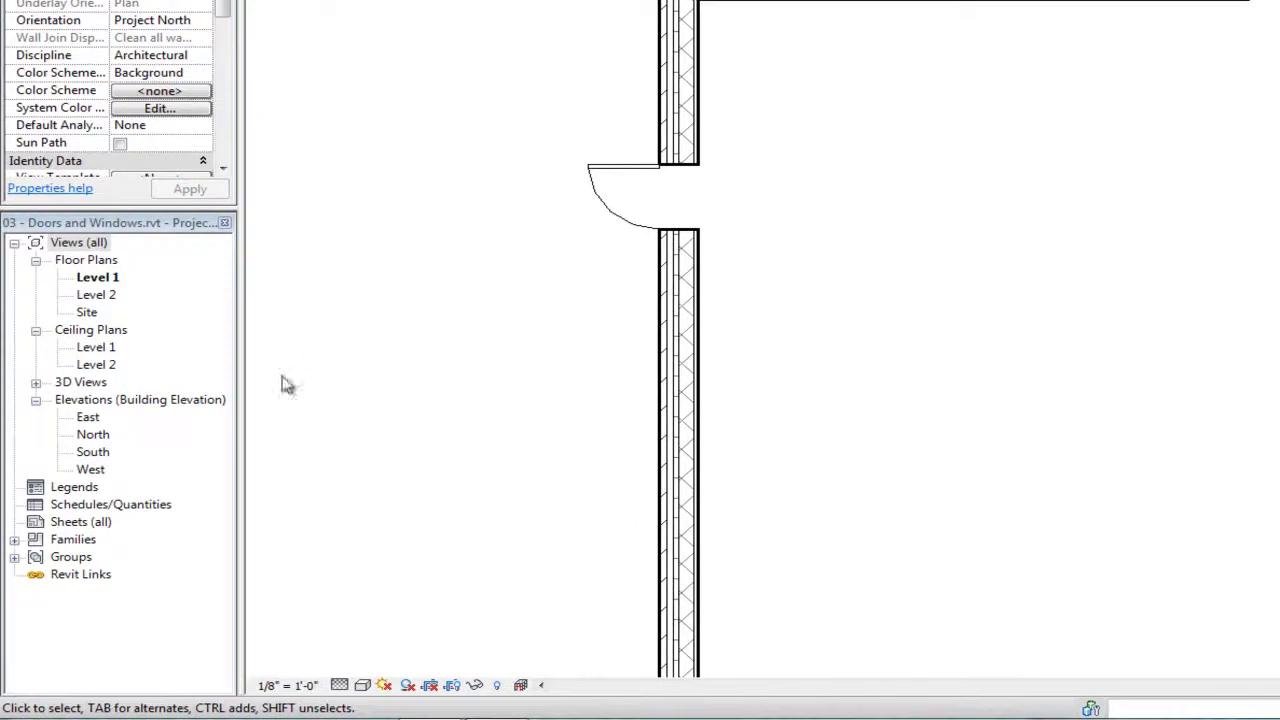
Step: Delete the Single-Flush door types 30" x 80", 34" x 80" and 36" x 80" from the project's families
click(14, 540)
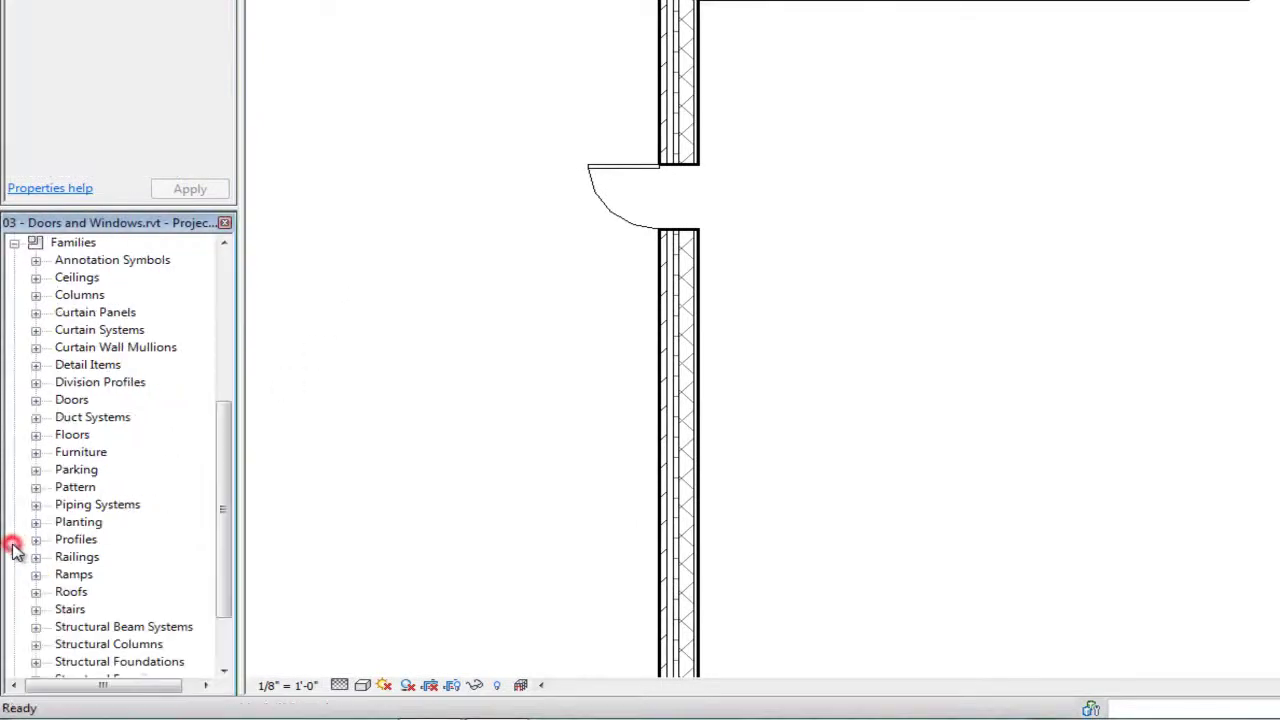
click(36, 399)
click(110, 418)
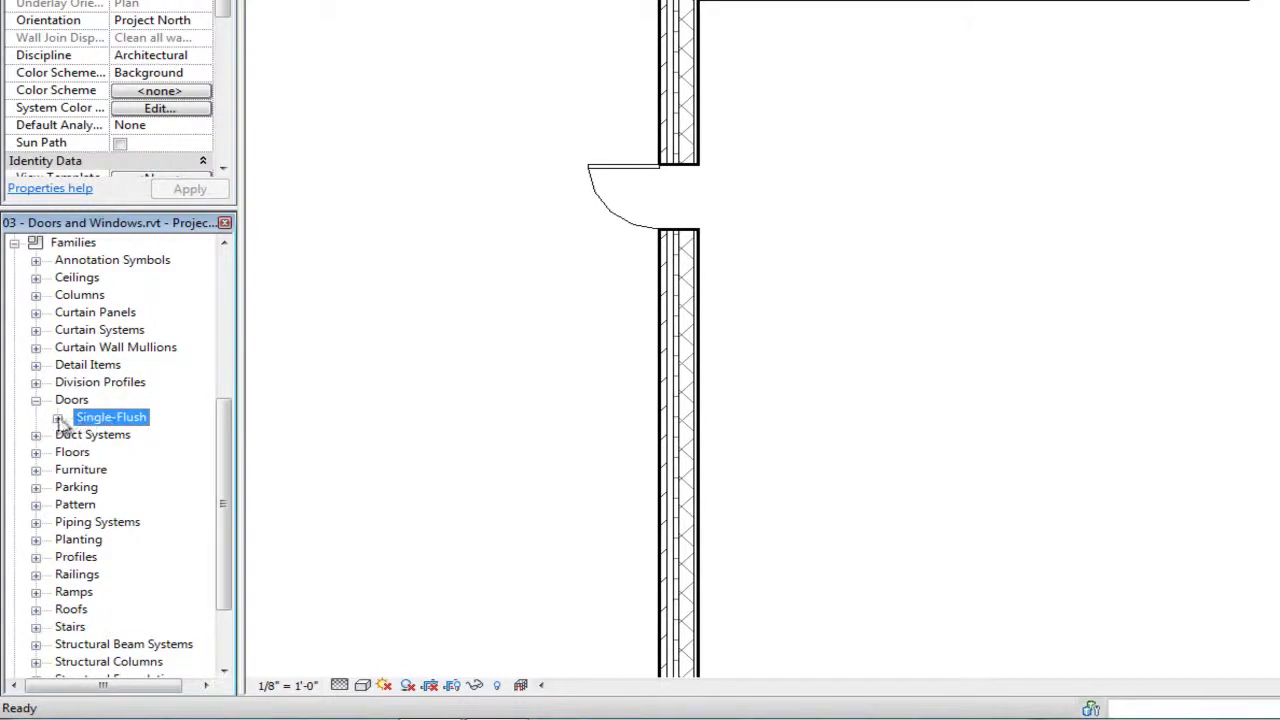
click(57, 418)
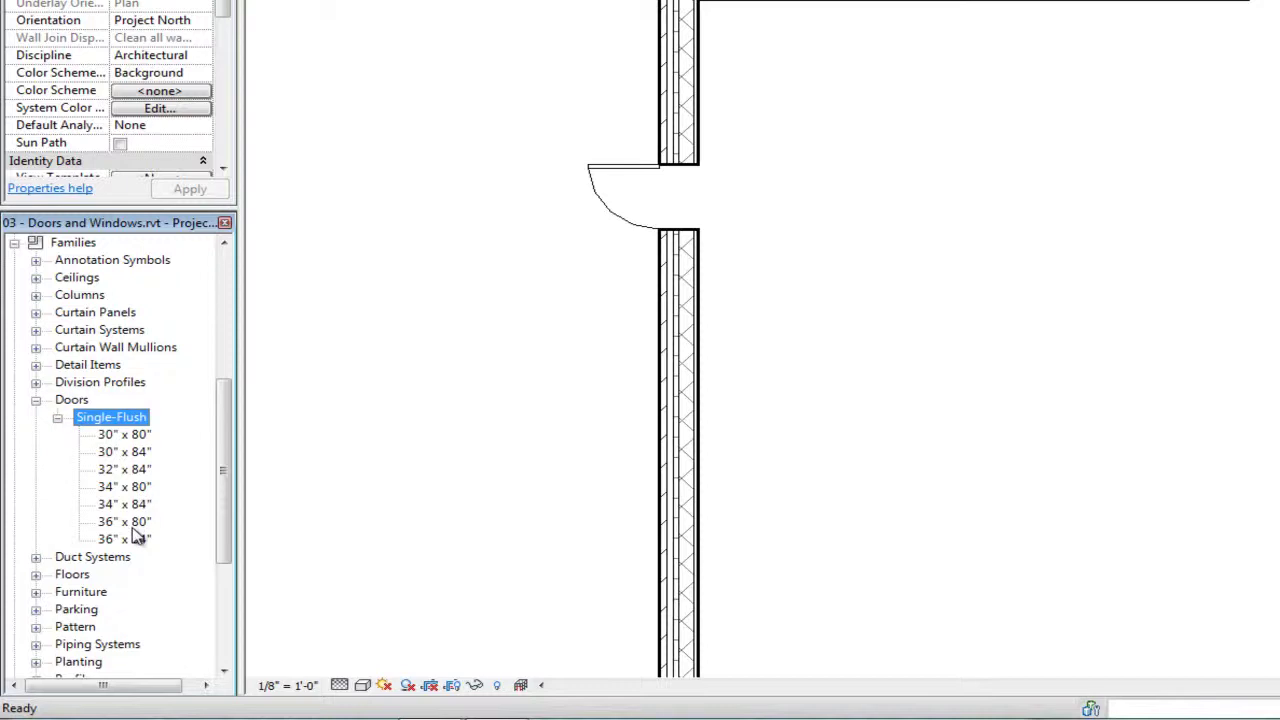
click(125, 436)
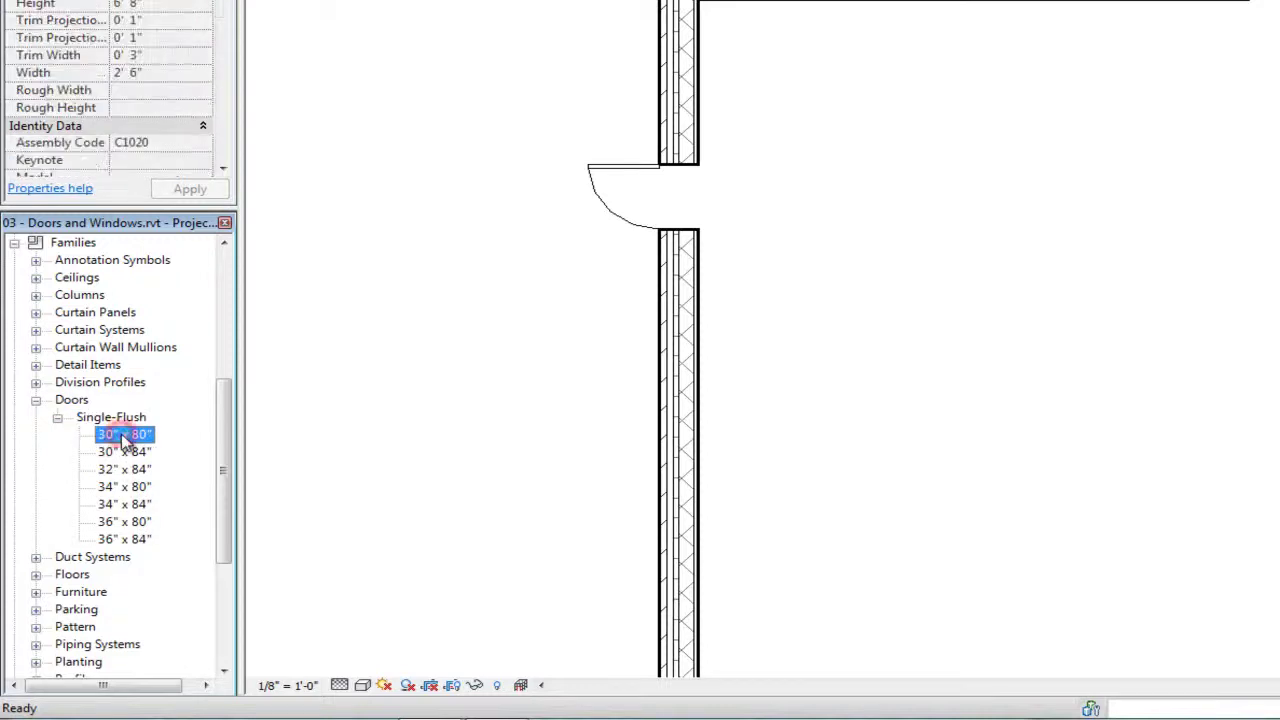
key(Delete)
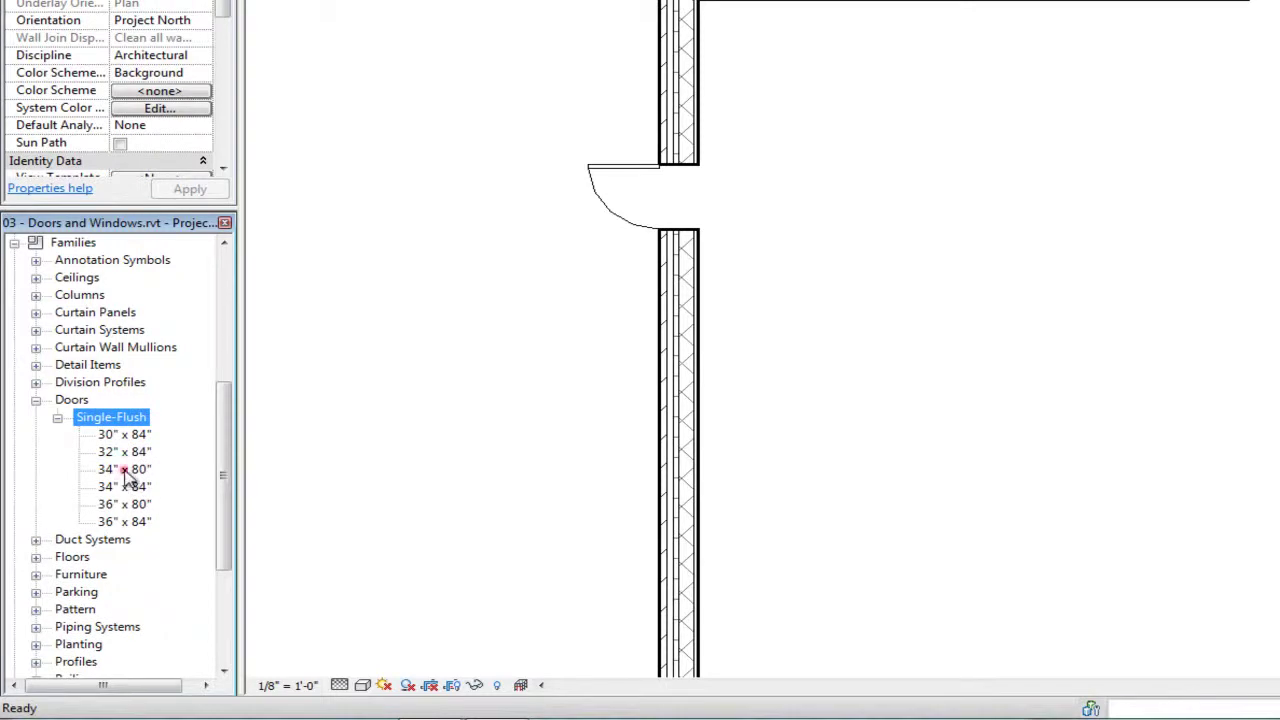
click(126, 470)
click(145, 487)
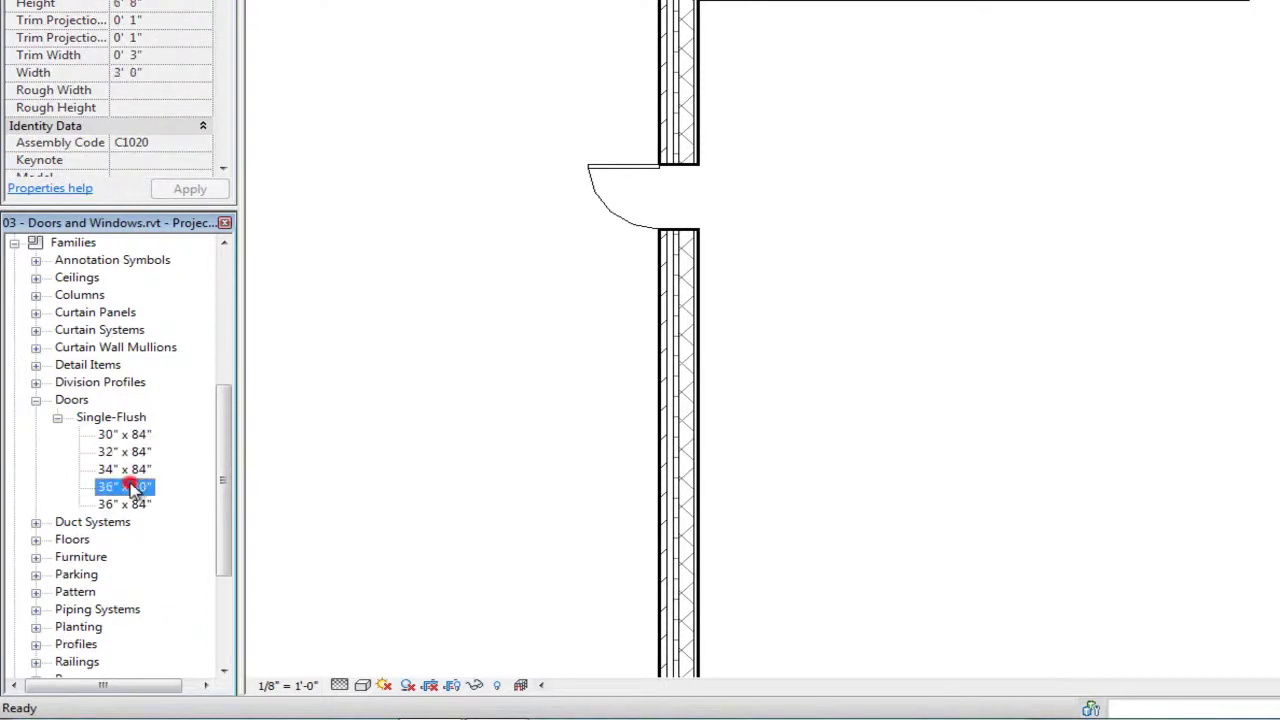
key(Delete)
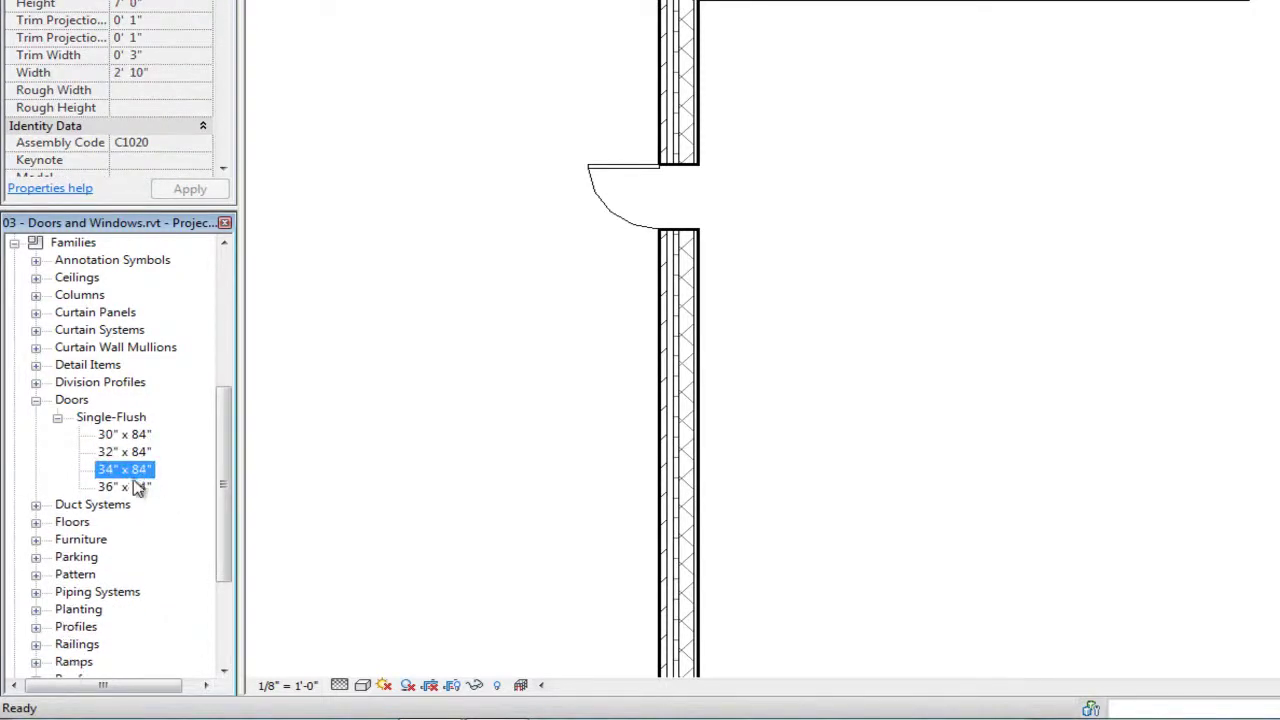
Step: Check the remaining 30" x 84" and 36" x 84" door types and collapse the Doors and Families branches
click(112, 436)
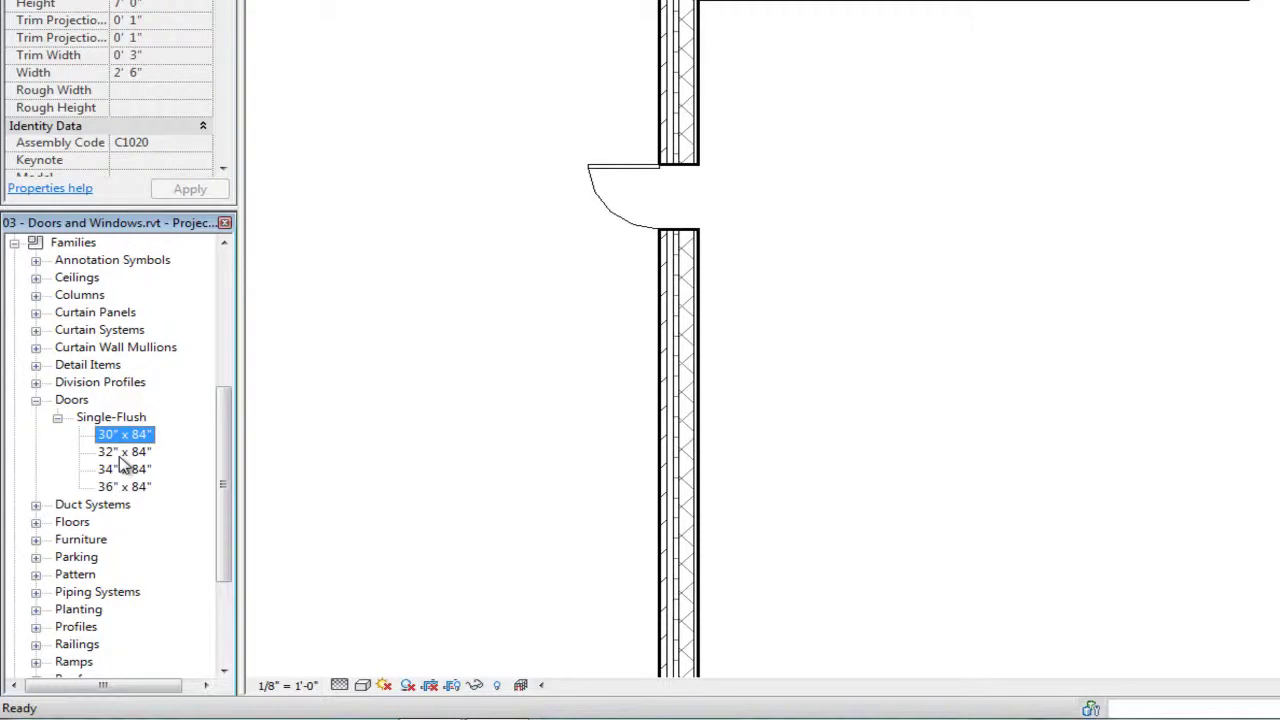
click(122, 487)
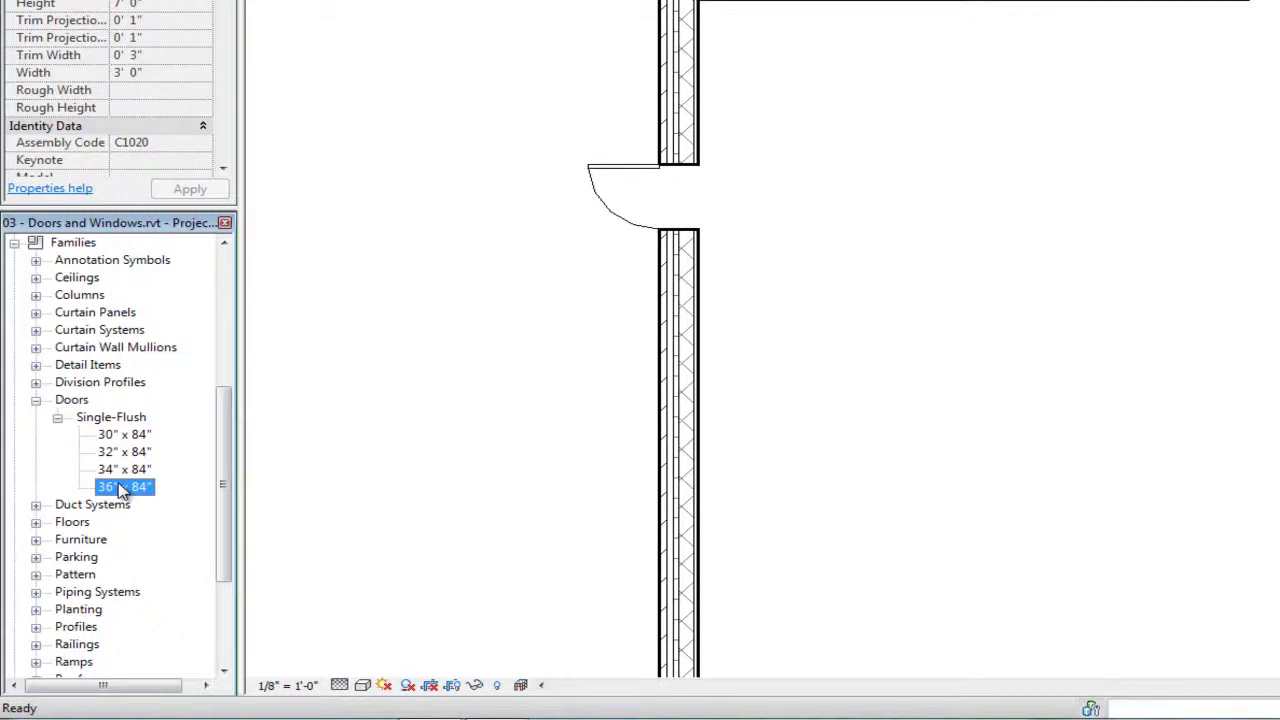
click(36, 400)
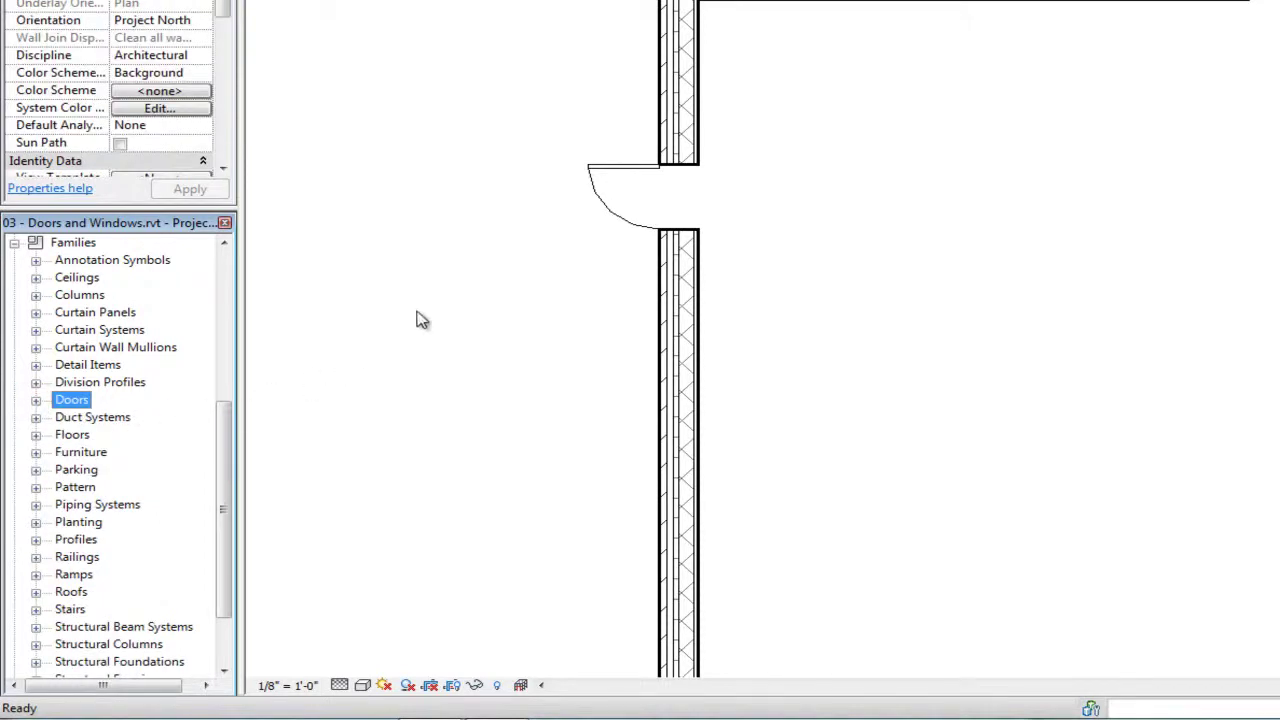
click(226, 317)
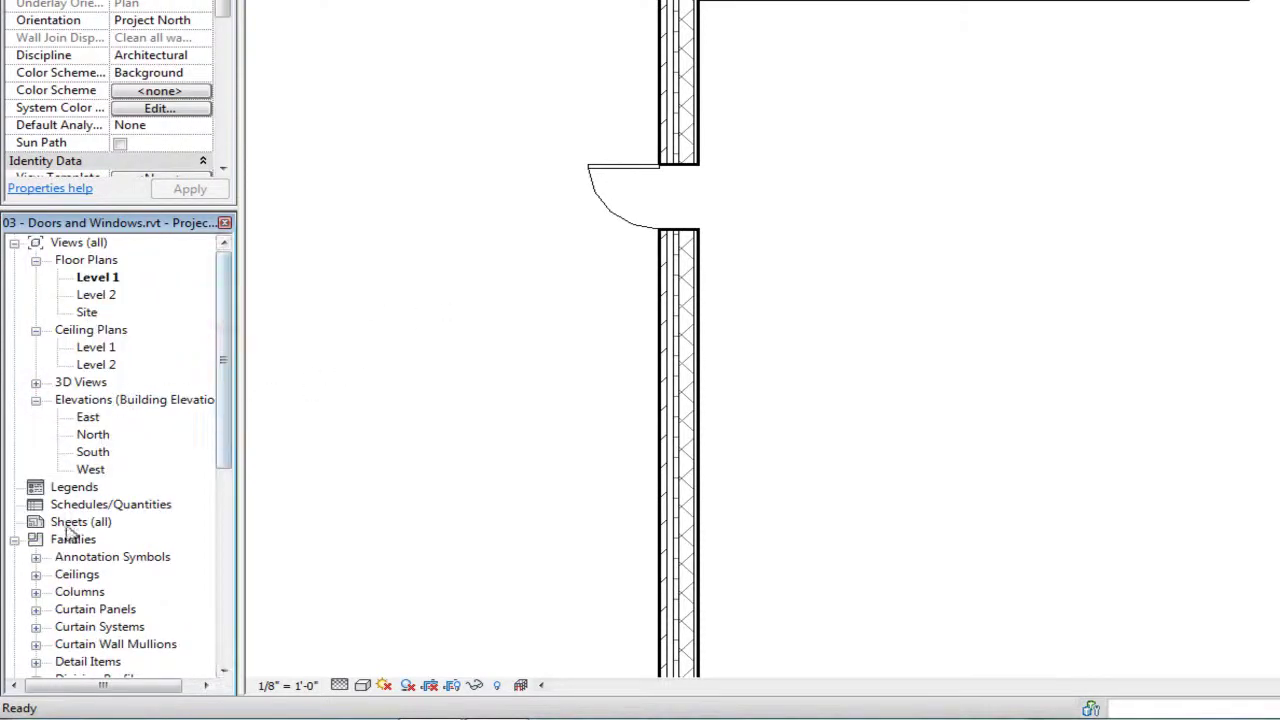
click(14, 540)
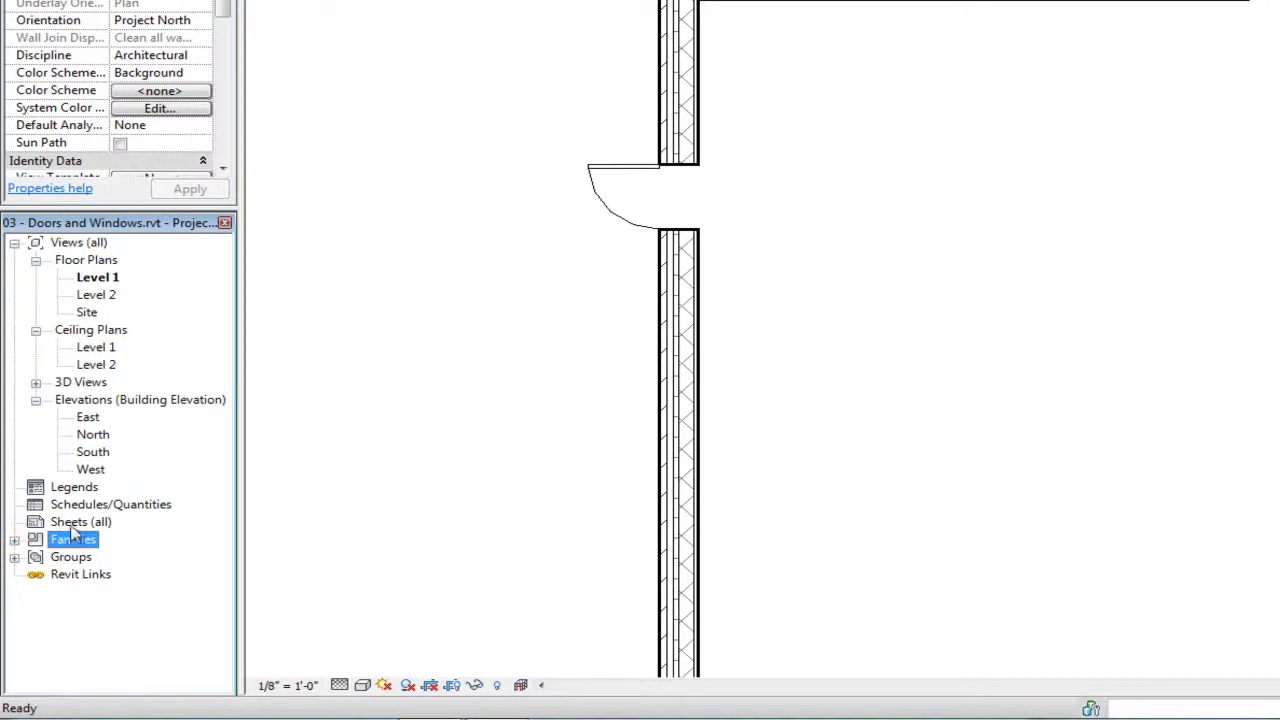
Step: Duplicate the west exterior door's 36" x 84" Single-Flush type under the name 42" x 84"
click(610, 214)
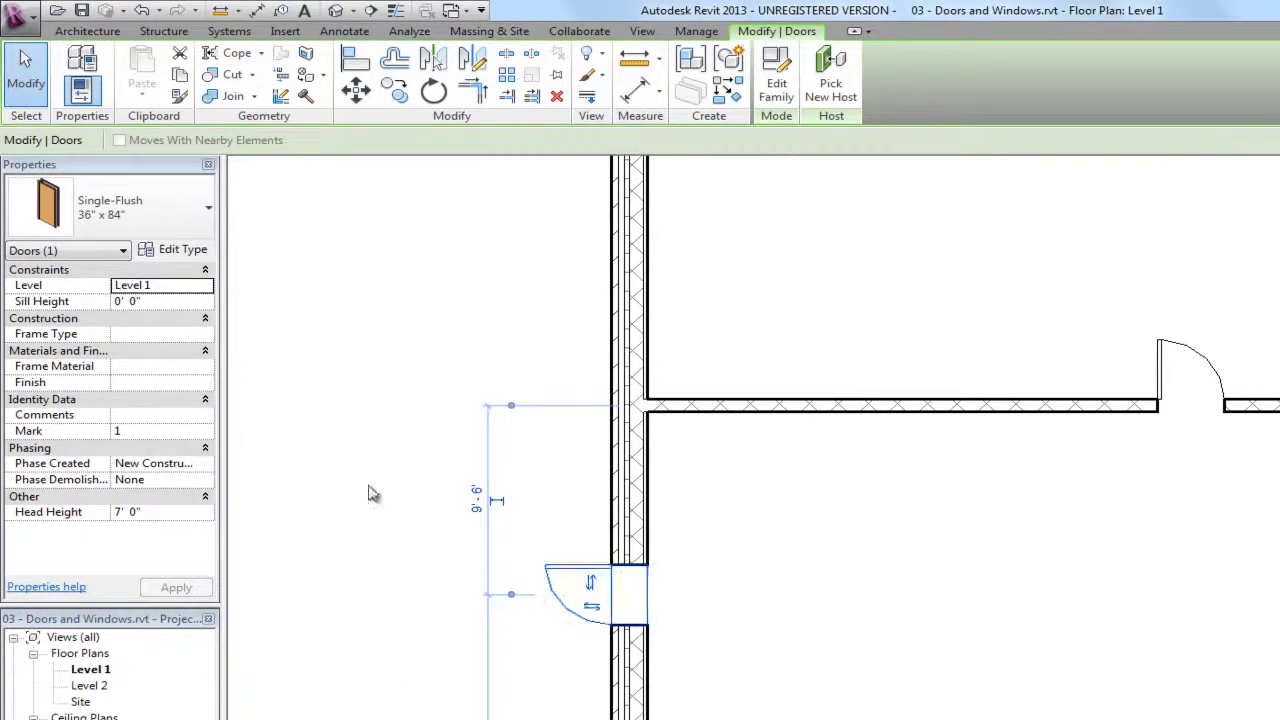
click(160, 228)
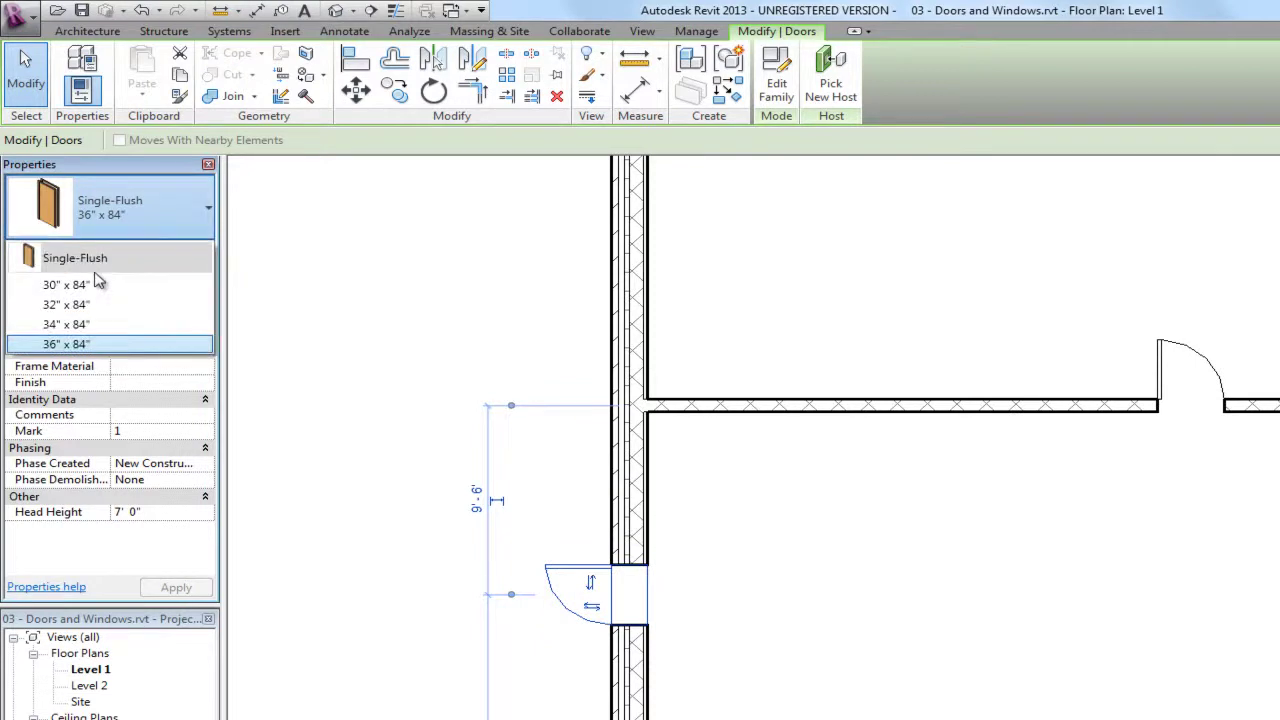
click(70, 345)
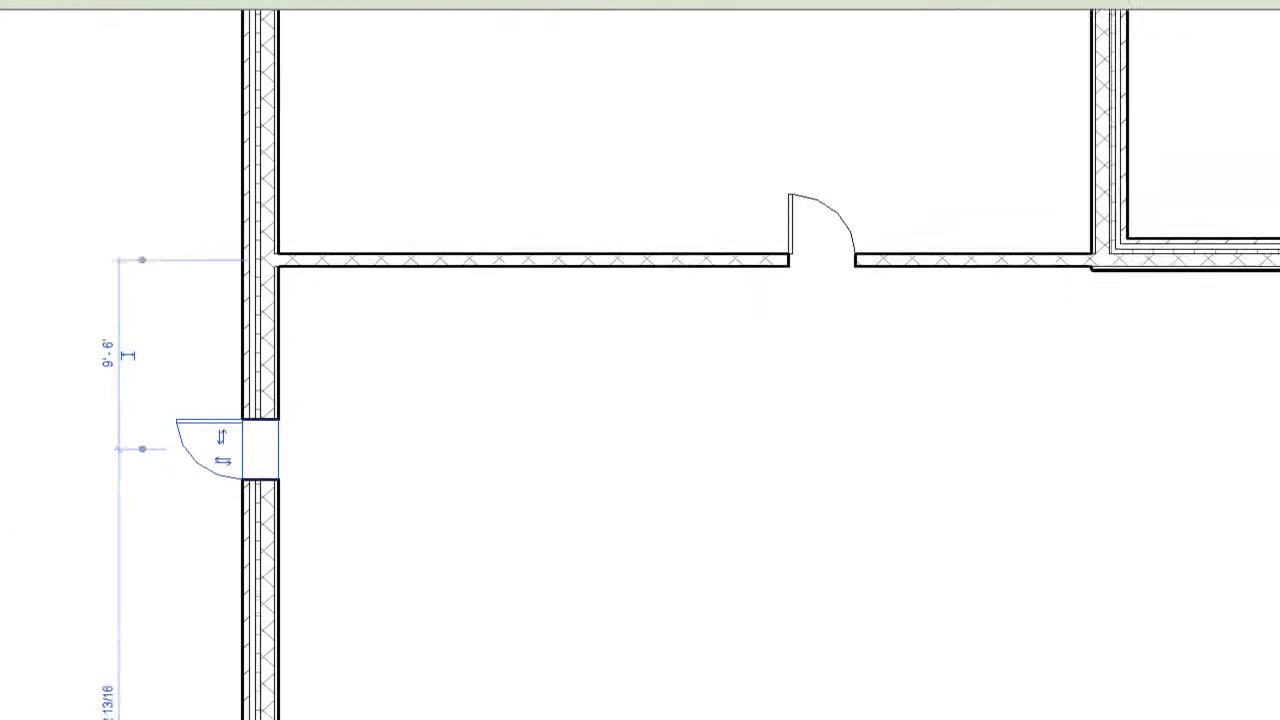
click(181, 250)
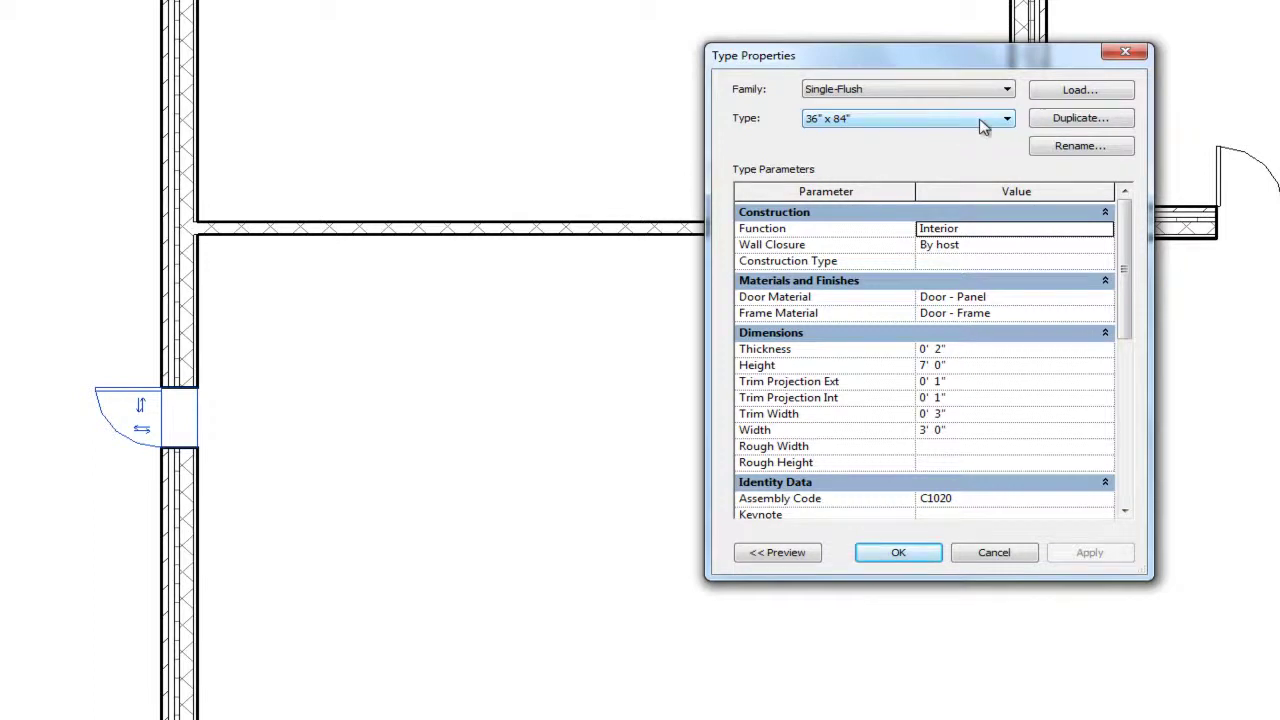
click(1061, 119)
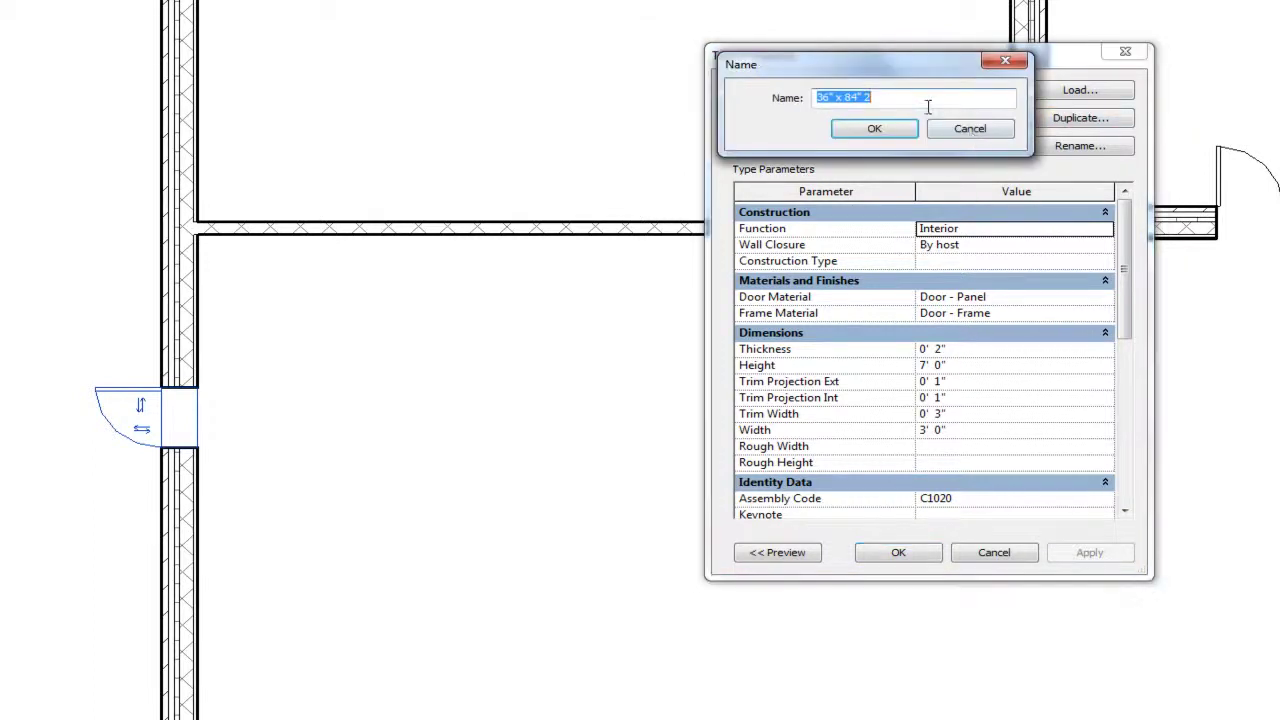
click(876, 97)
click(830, 97)
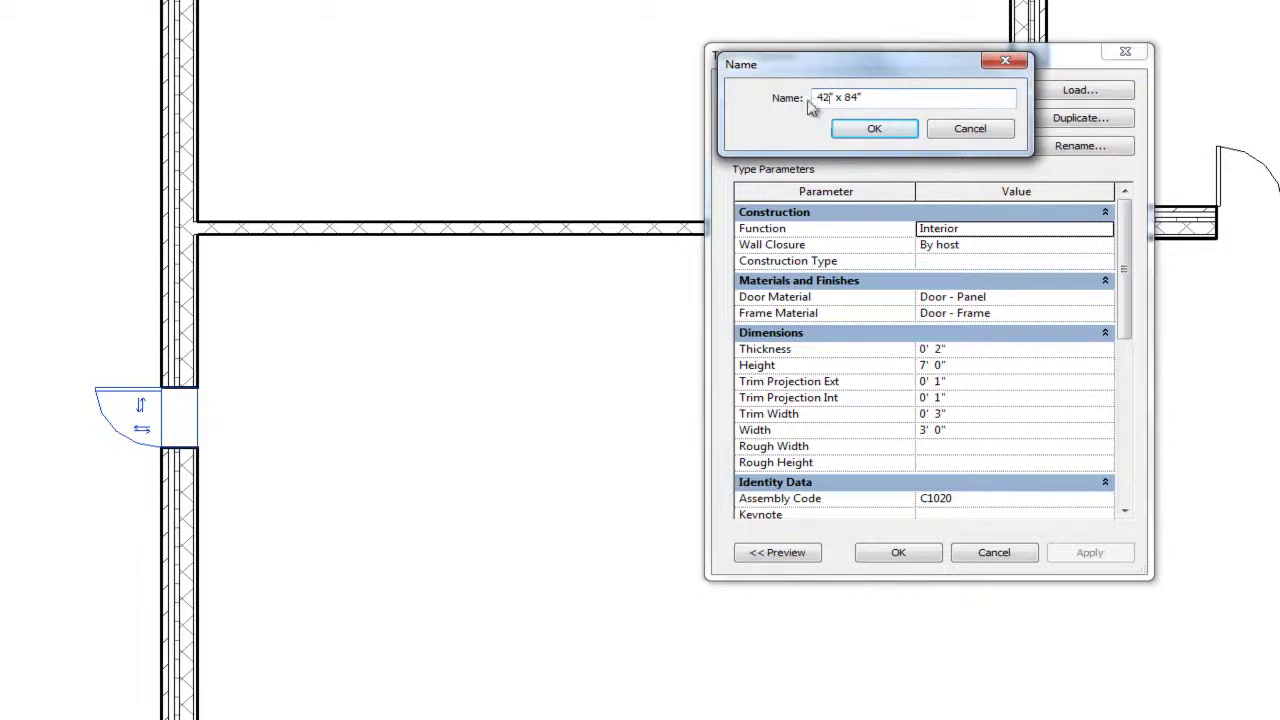
click(872, 129)
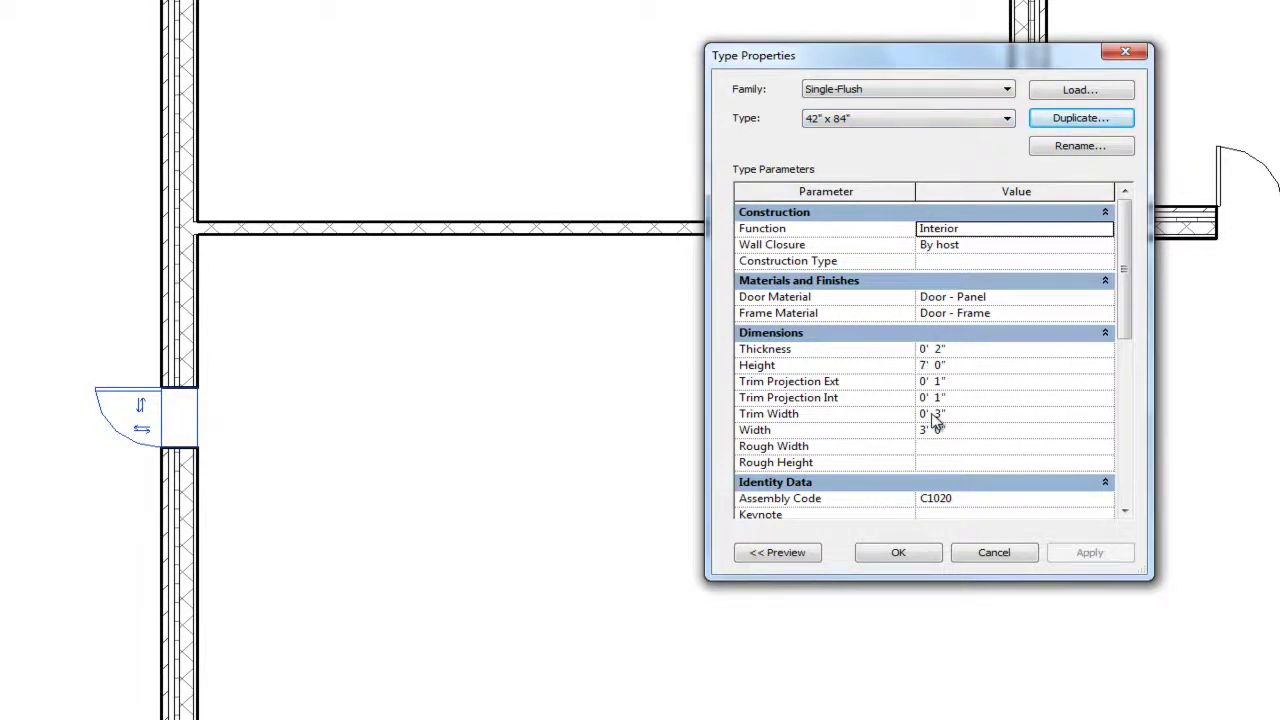
Step: Set the new 42" x 84" door type's width to 42" and apply the type properties to the west door
click(922, 433)
click(980, 433)
double_click(982, 433)
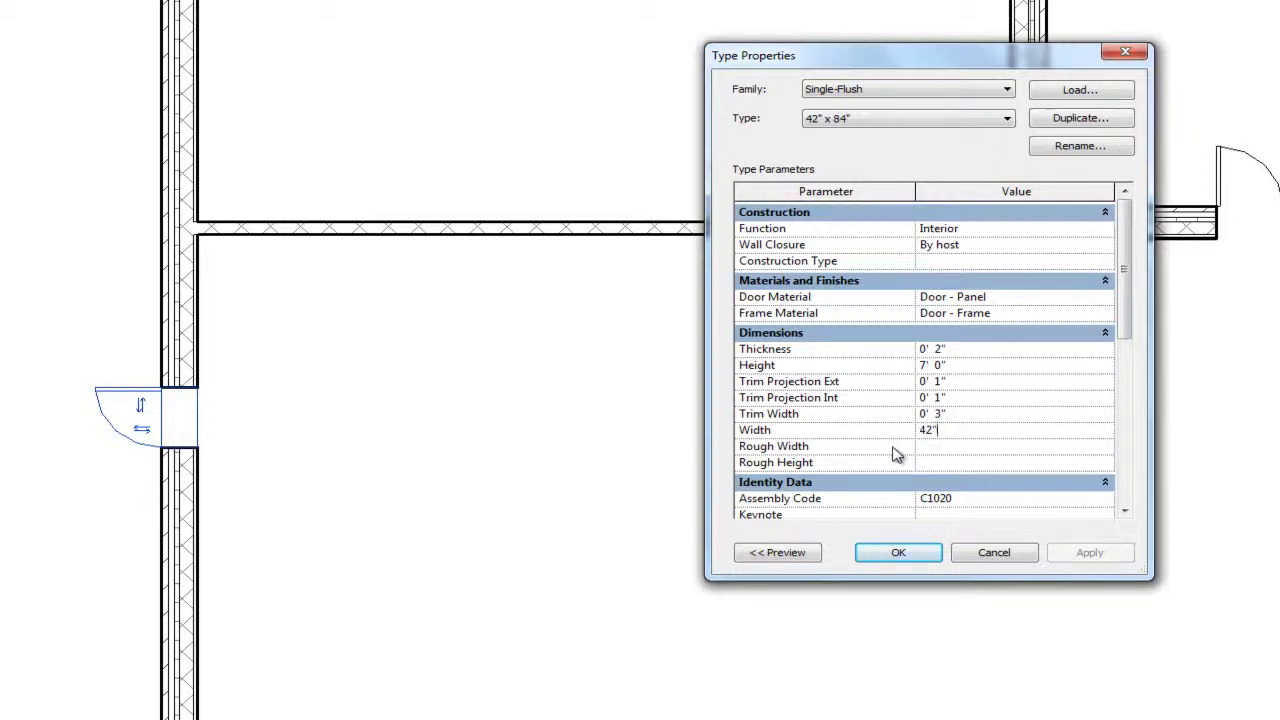
click(957, 446)
click(906, 555)
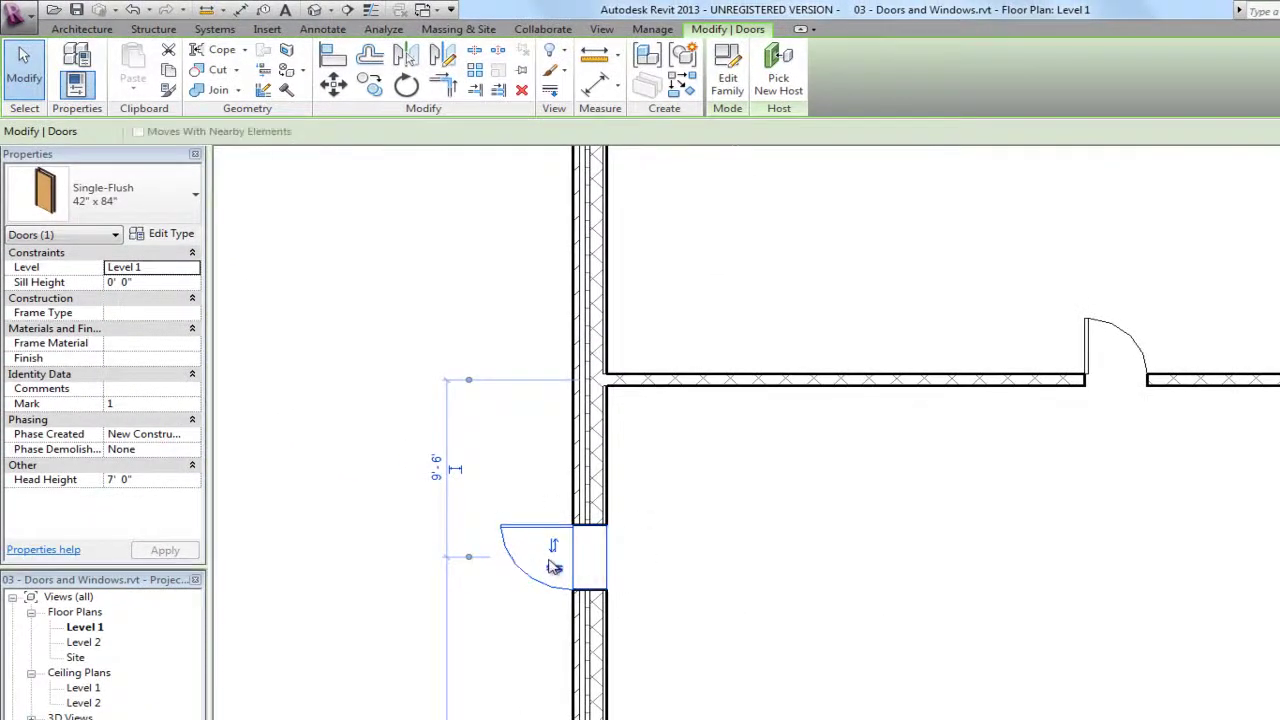
Step: Switch the west exterior door to the 36" x 84" type and back to 42" x 84" to compare the opening widths
click(190, 205)
click(76, 322)
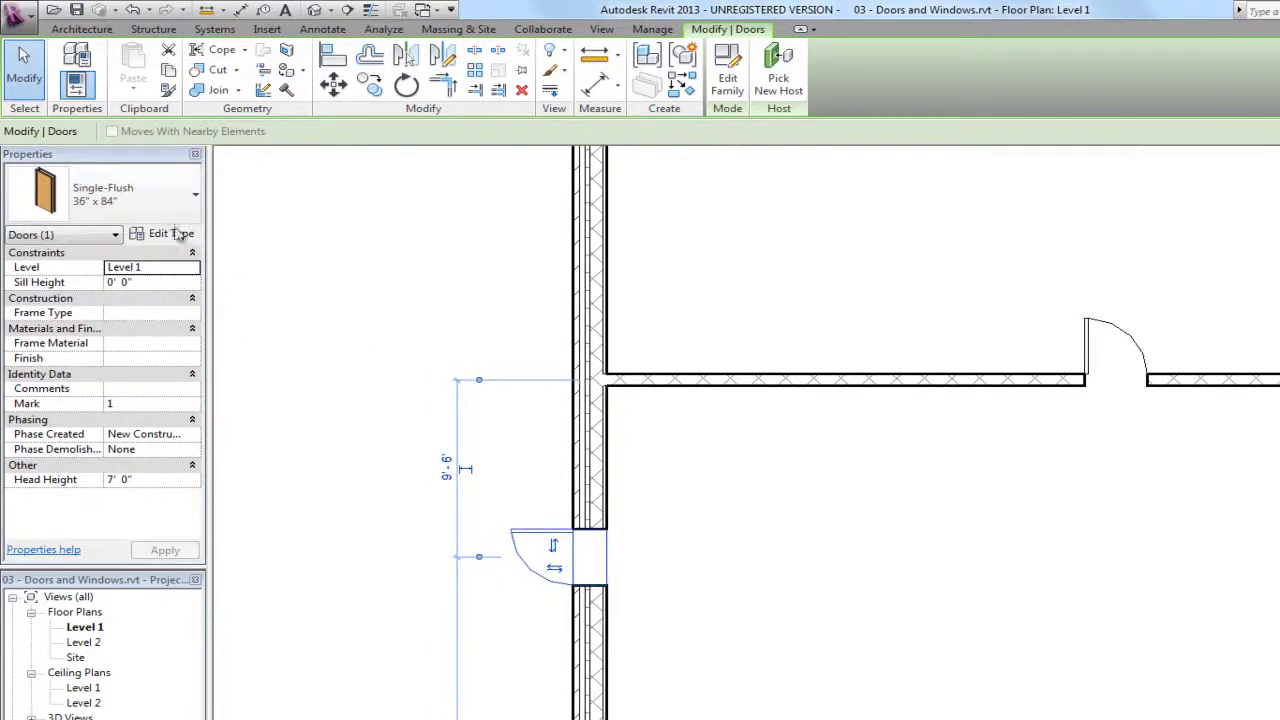
click(152, 197)
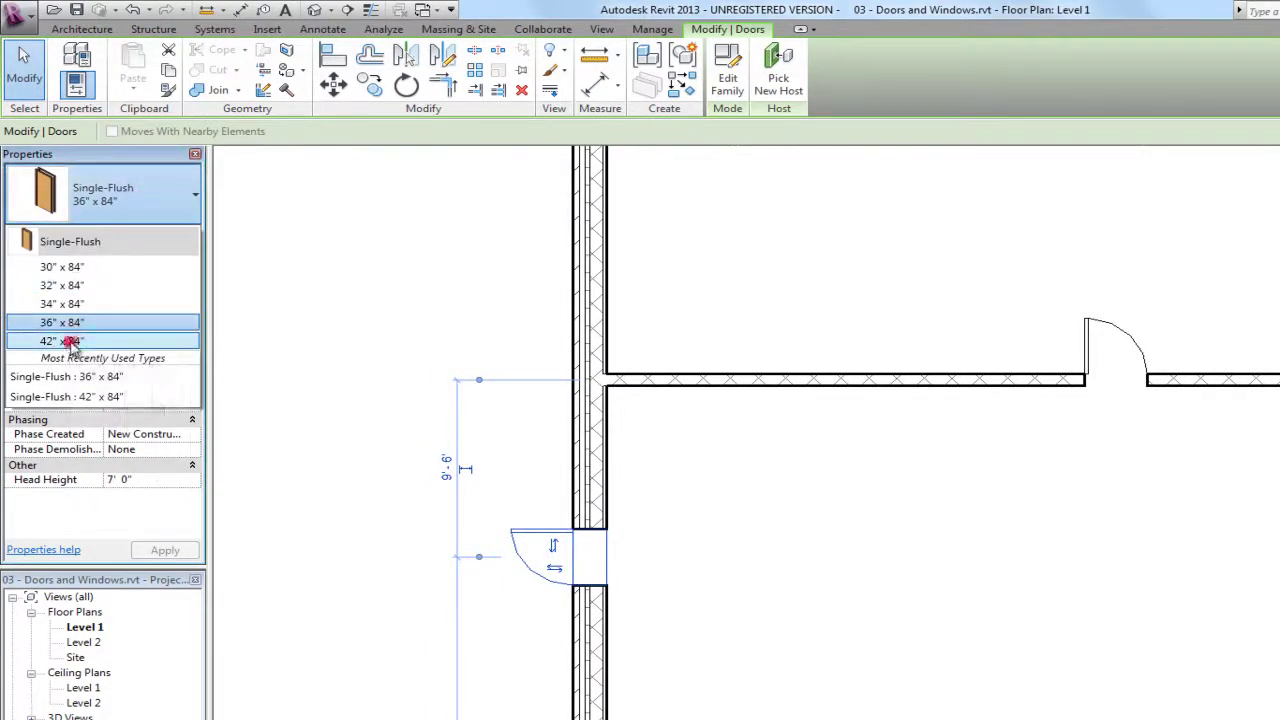
click(73, 342)
click(346, 390)
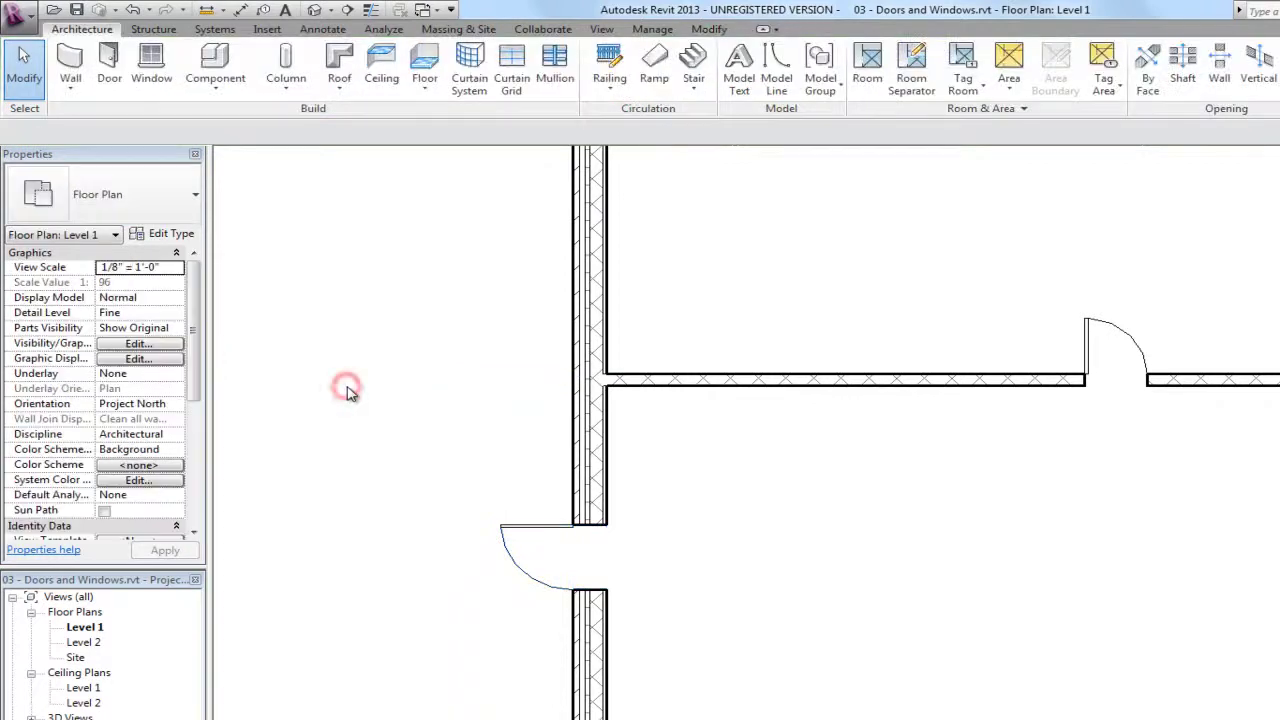
Step: Review the Single-Flush sizes offered for new doors and leave door placement without adding a door
click(108, 62)
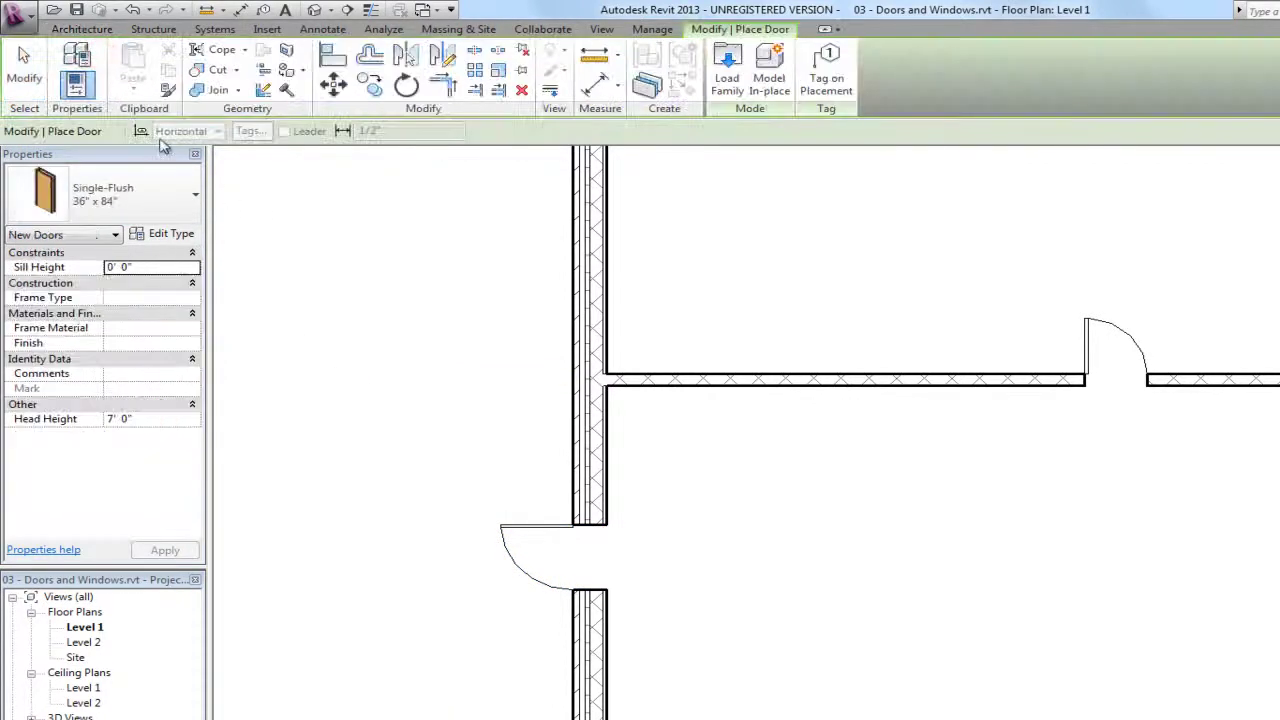
click(157, 194)
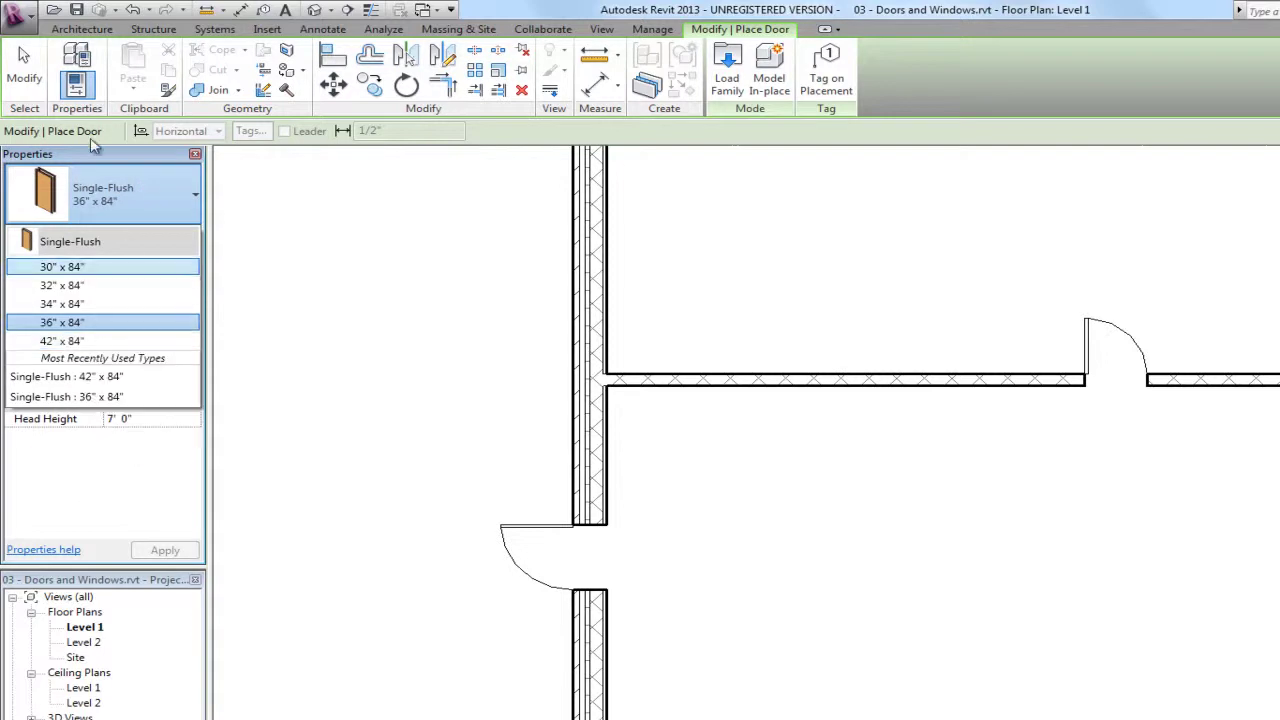
click(110, 170)
click(24, 65)
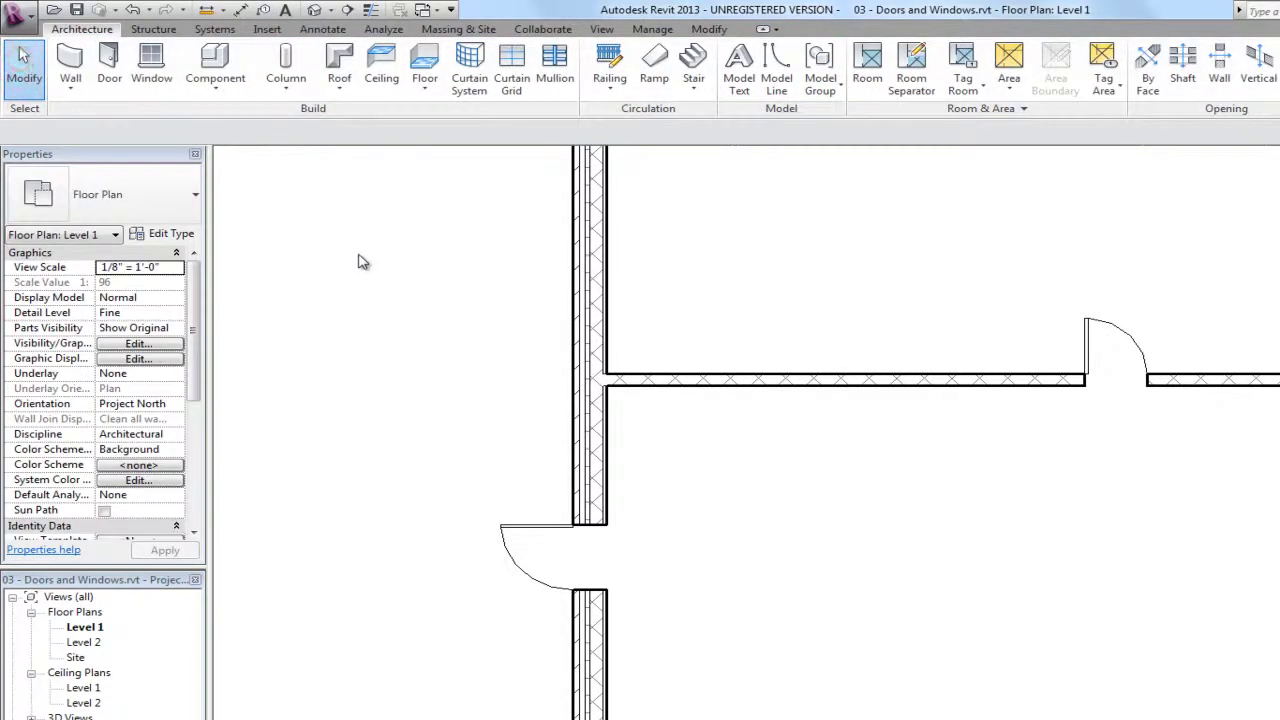
Step: Place a Fixed 36" x 72" window in the north room's west wall, about 9'-6" from the north wall
scroll(418, 299, down, 3)
middle_drag(486, 423, 491, 631)
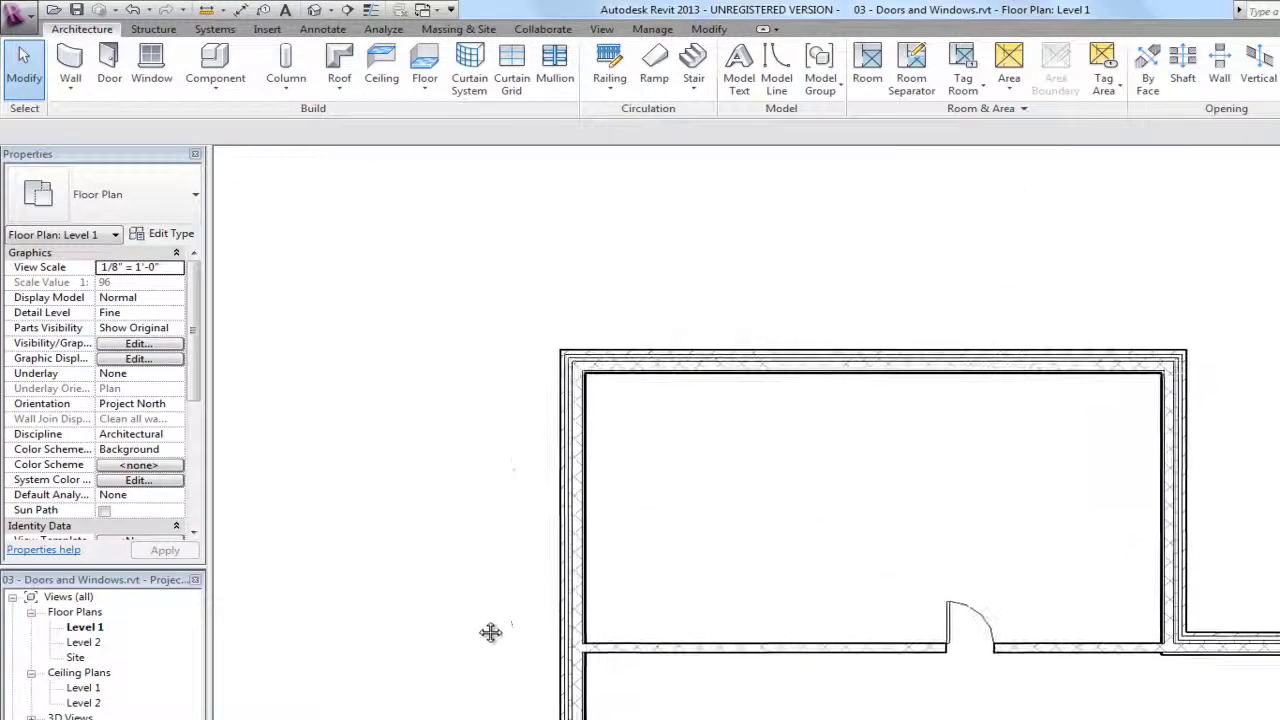
click(152, 62)
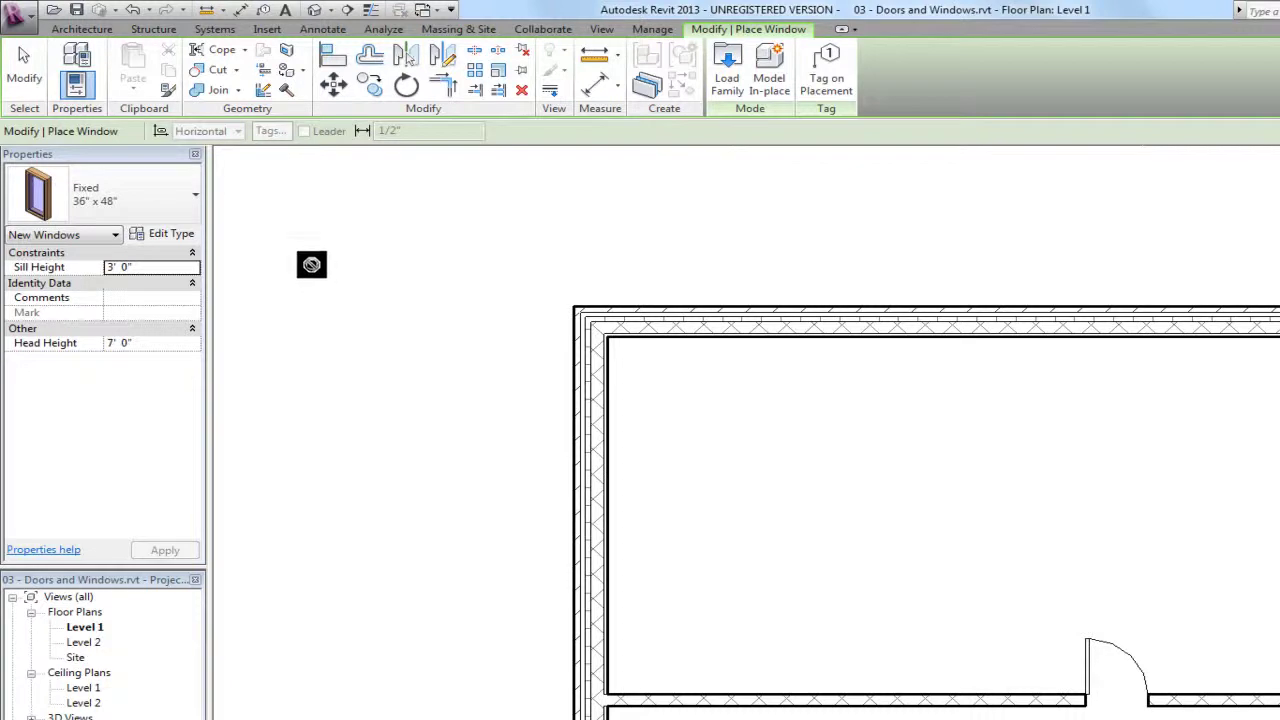
click(172, 198)
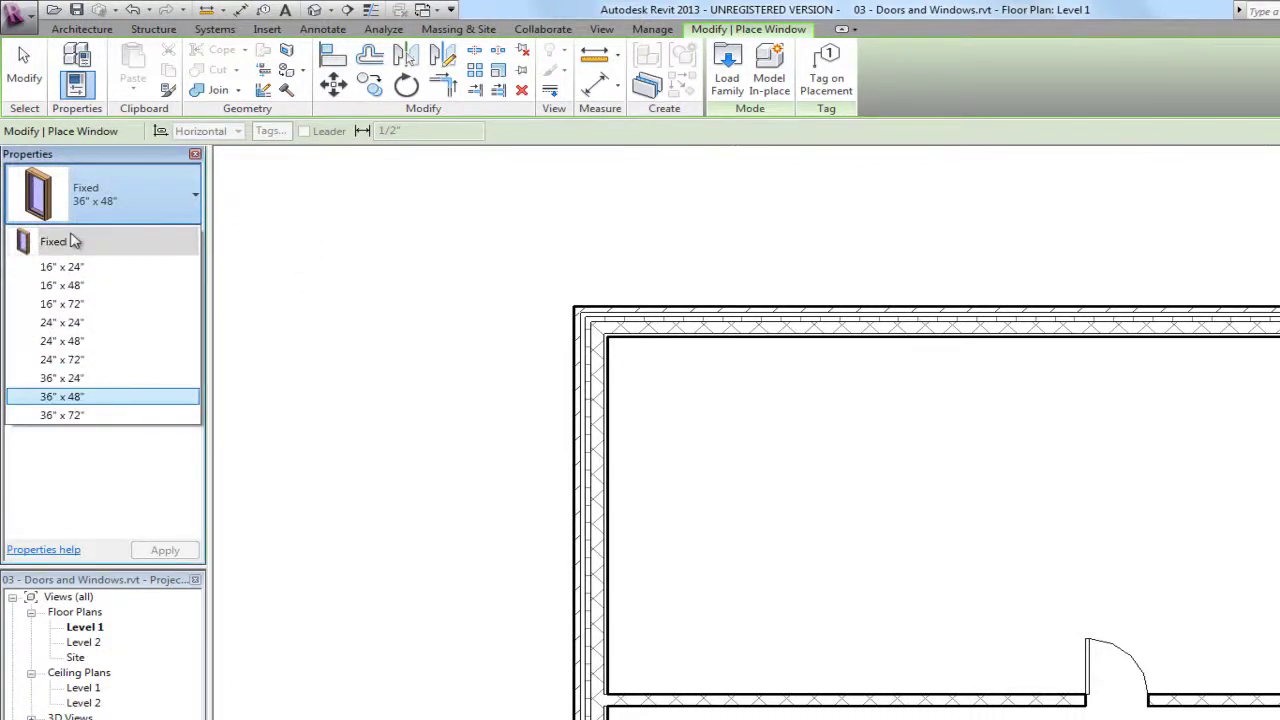
click(53, 417)
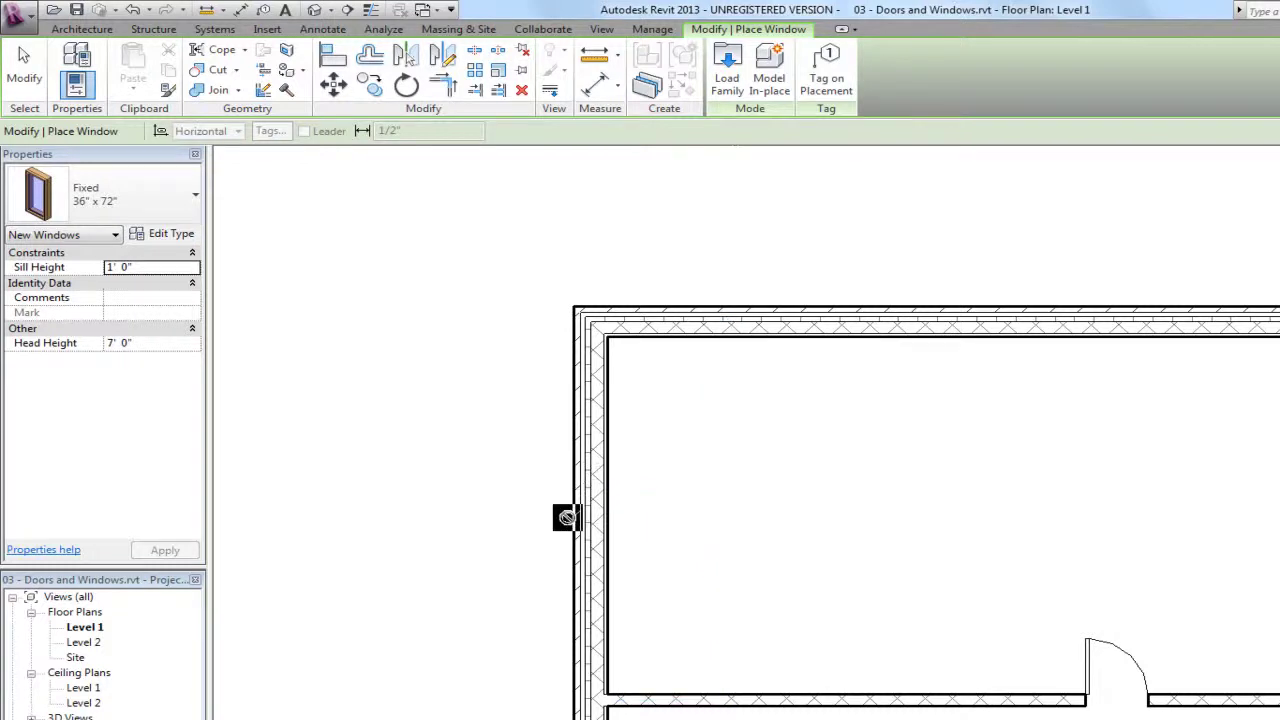
click(580, 504)
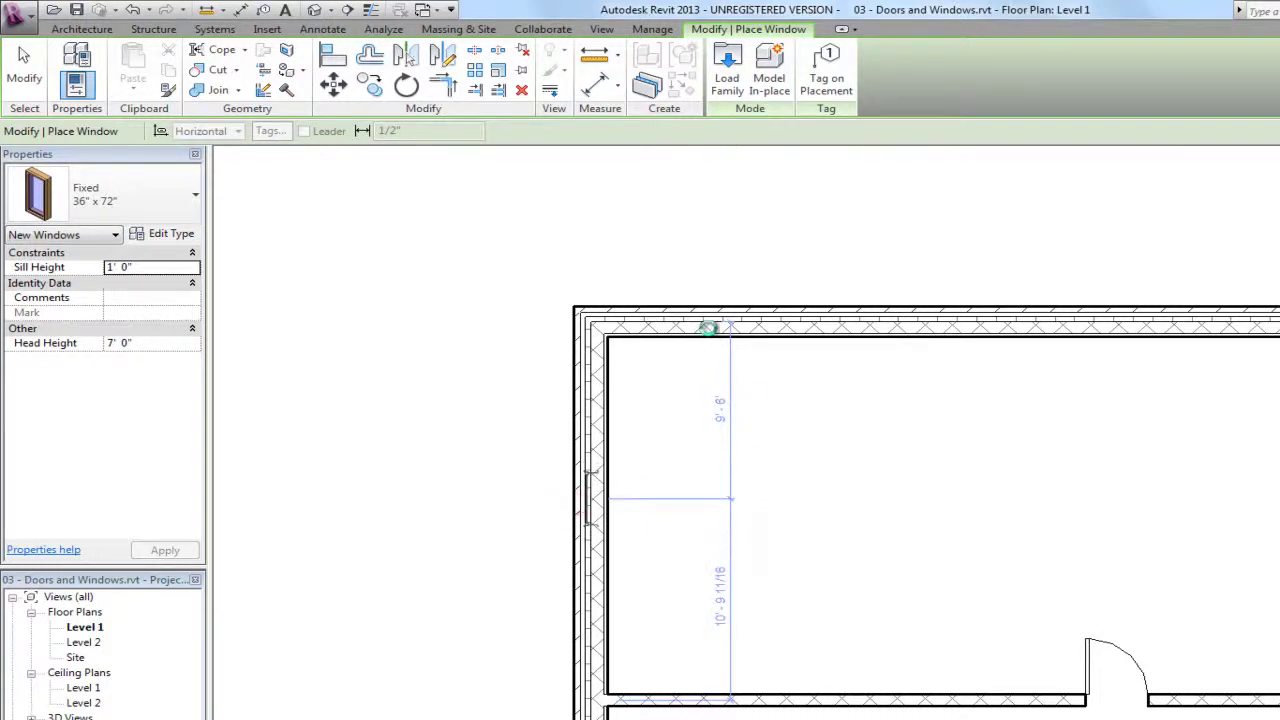
Step: Place three more Fixed 36" x 72" windows along the north wall and one in the east wall, about 5'-0" from the north wall
click(962, 322)
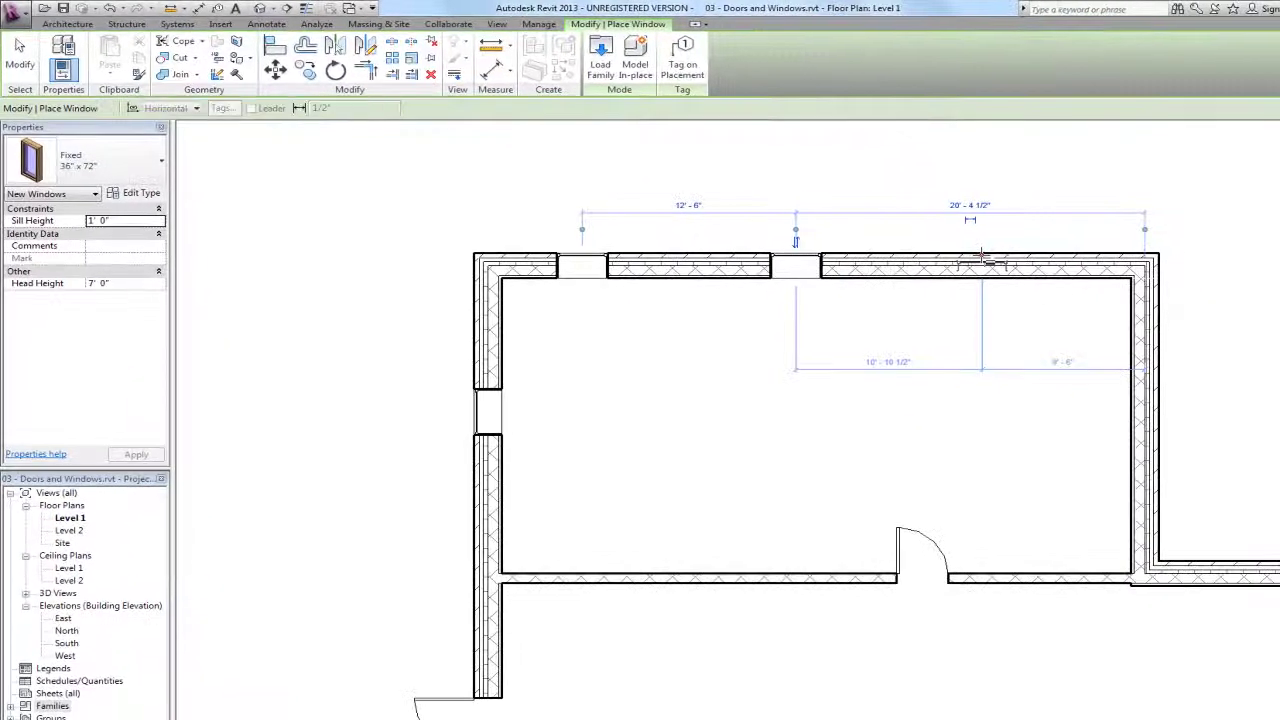
click(985, 258)
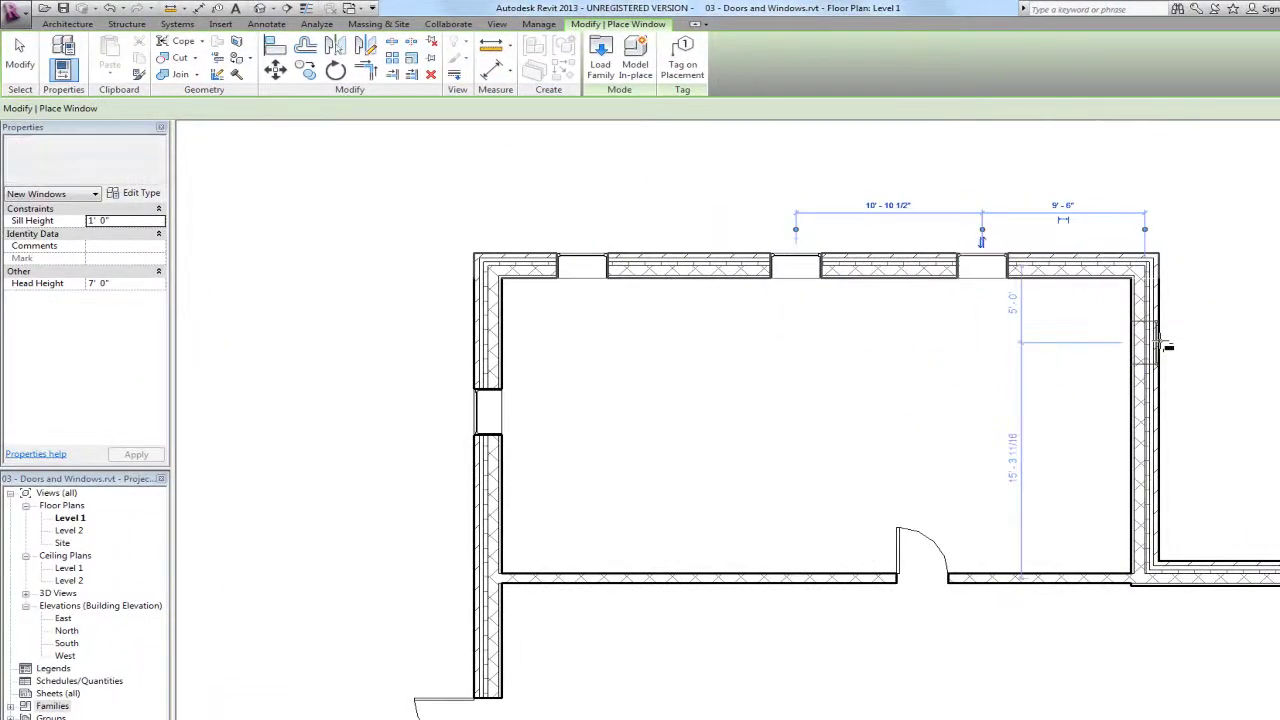
click(19, 55)
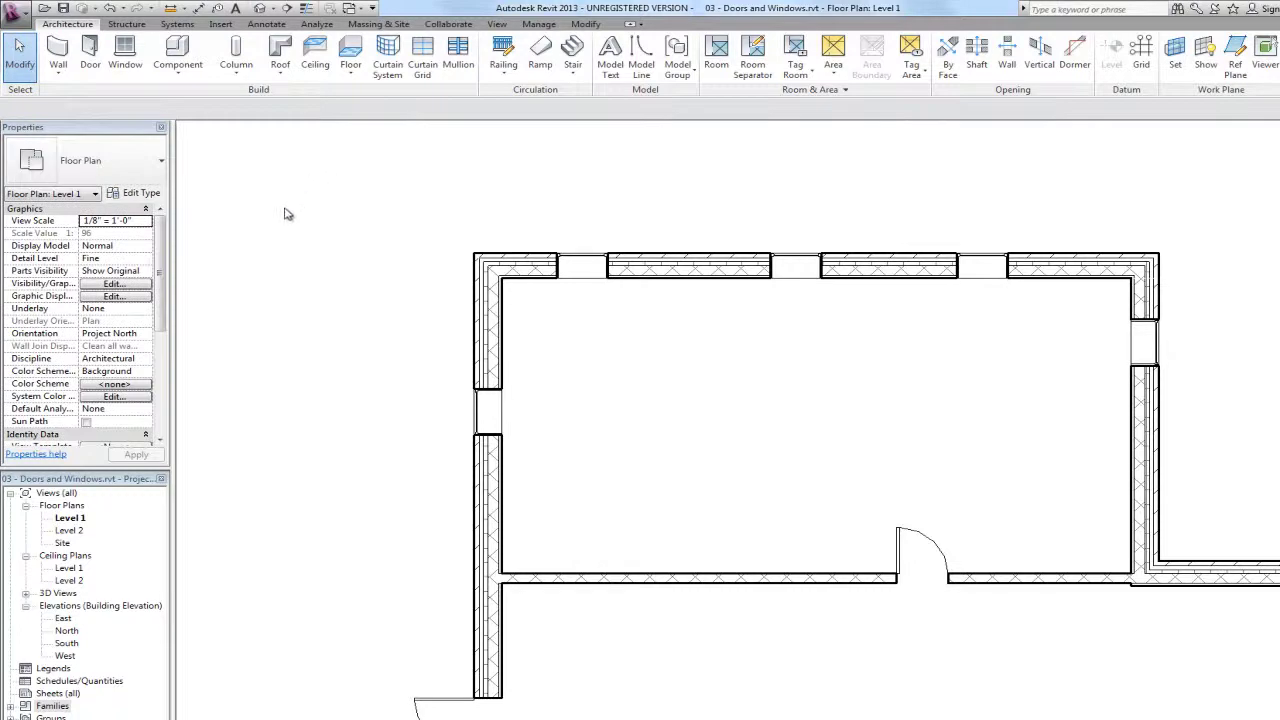
Step: Align the east wall window's center with the center of the west wall window and lock the alignment
click(585, 23)
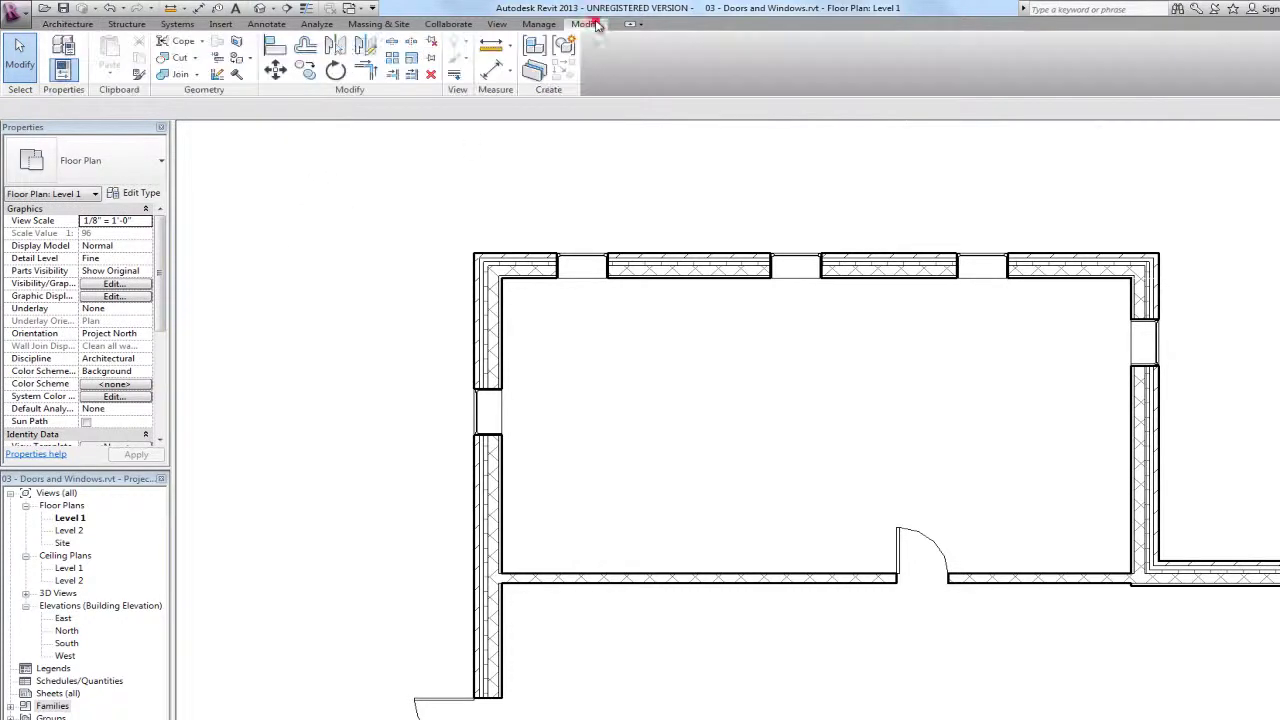
click(279, 45)
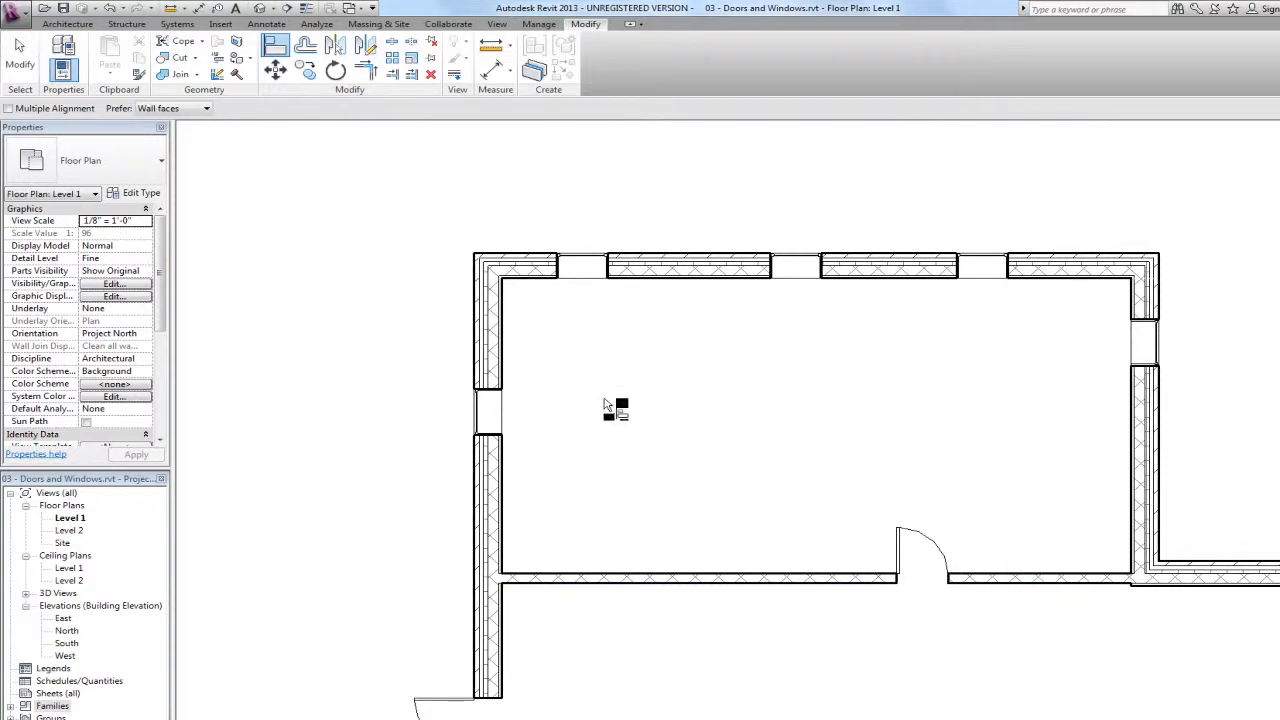
click(490, 413)
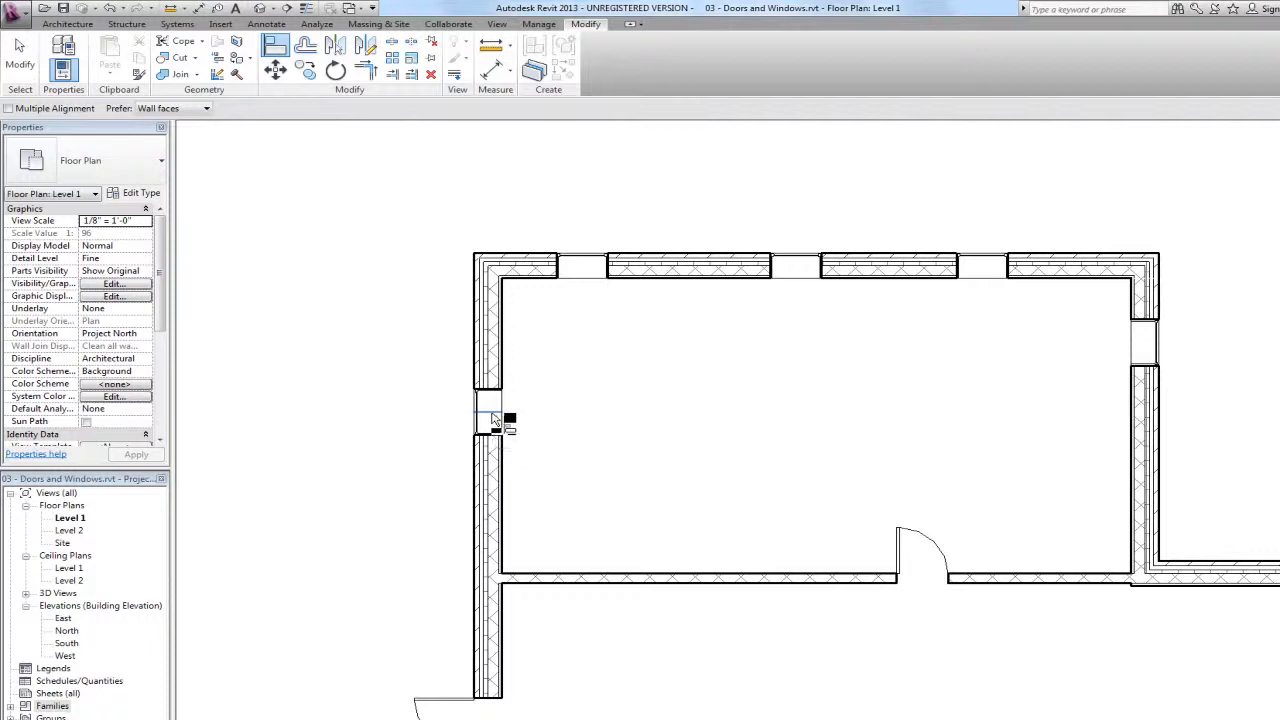
click(494, 416)
click(1140, 347)
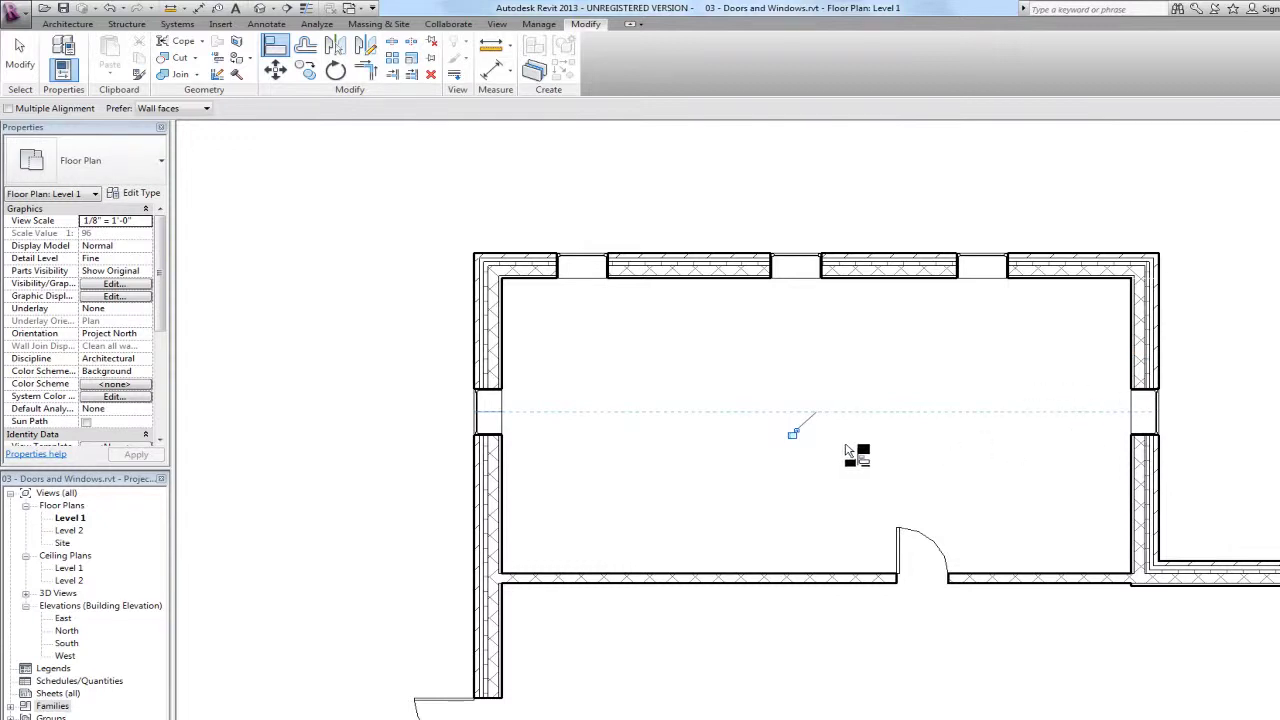
click(793, 436)
click(15, 60)
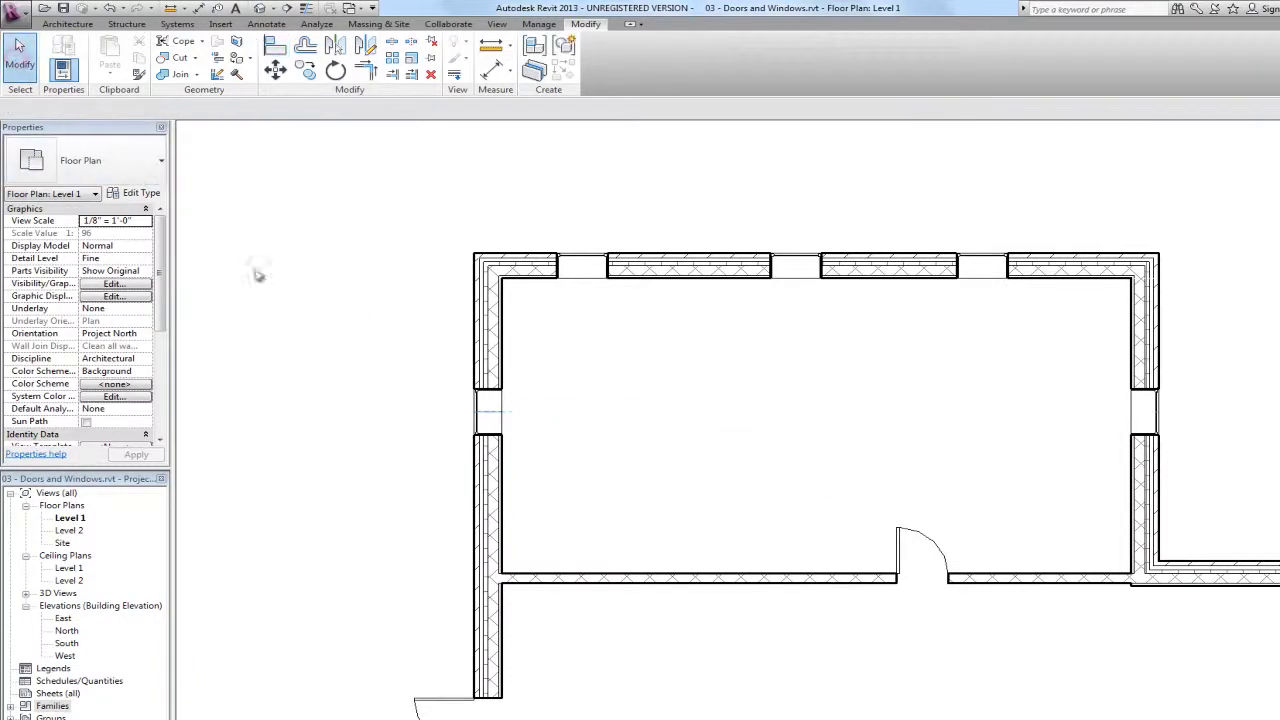
Step: Test the alignment lock by moving the west window north to 7'-0" from the north wall, and undo the move
click(478, 410)
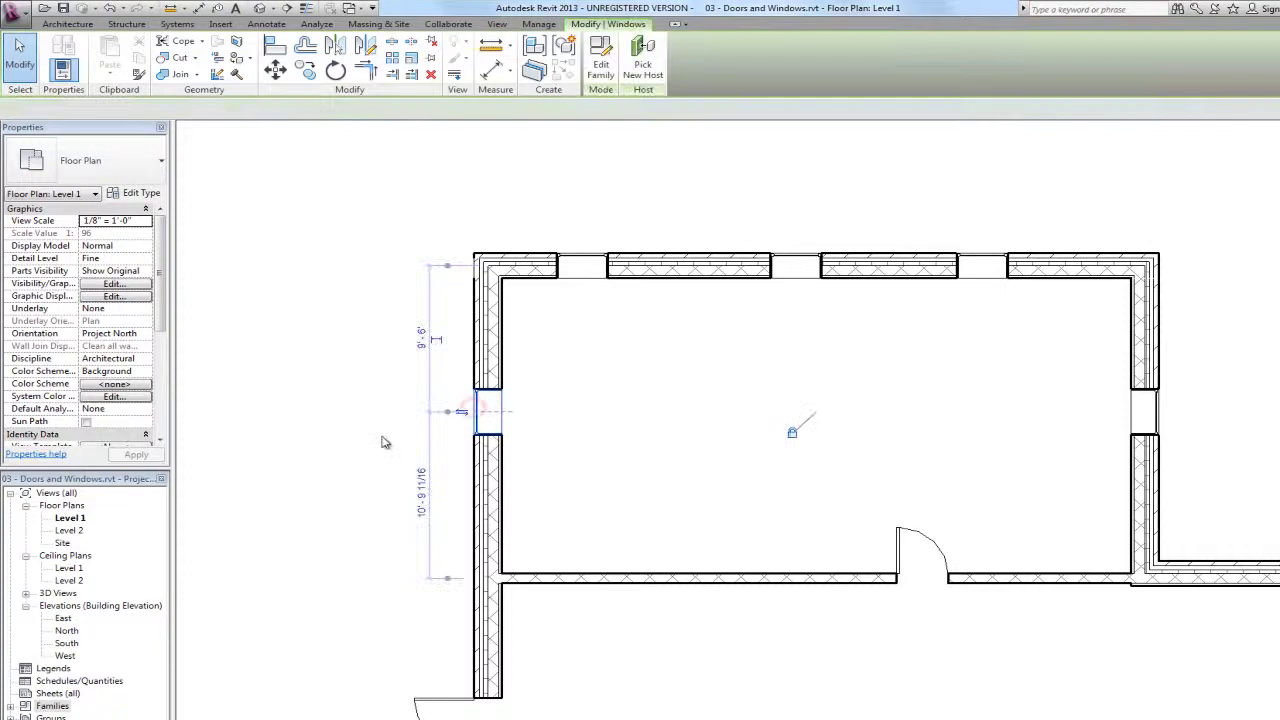
click(275, 68)
click(405, 425)
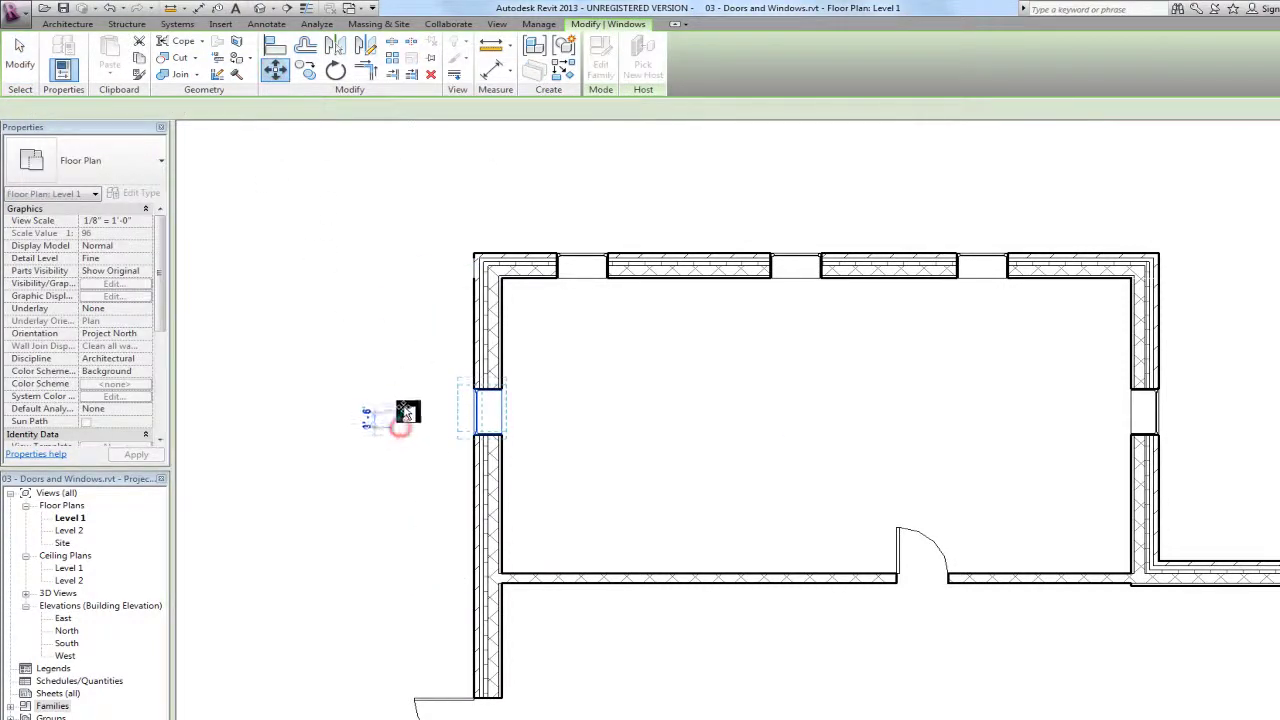
click(406, 388)
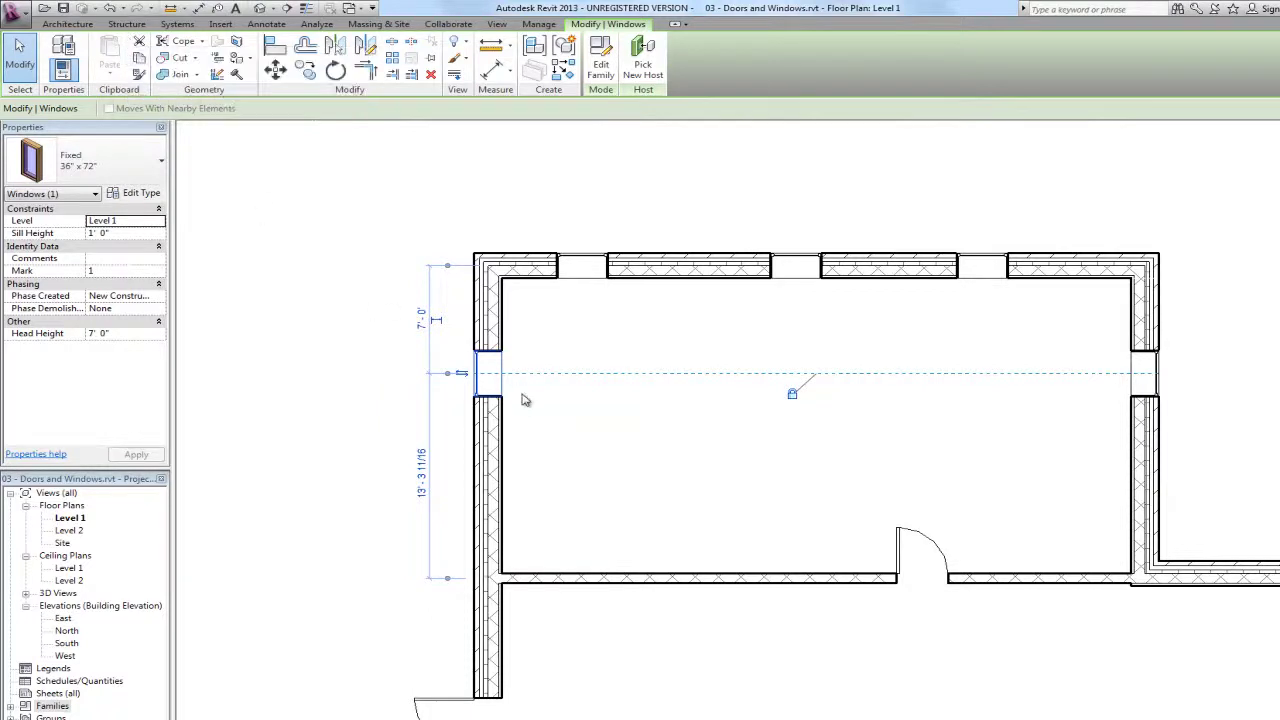
click(109, 9)
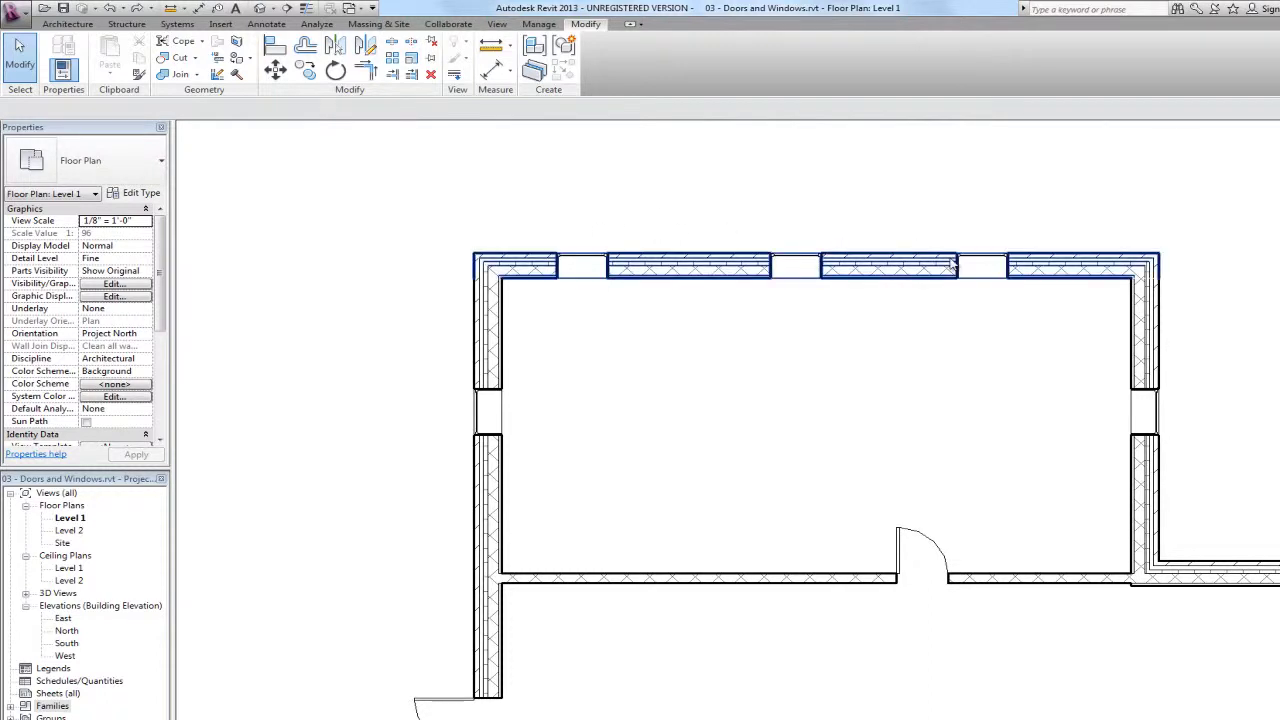
Step: Dimension the three north wall windows' centers between the west and east wall centerlines in one string and make their spacing equal
click(483, 72)
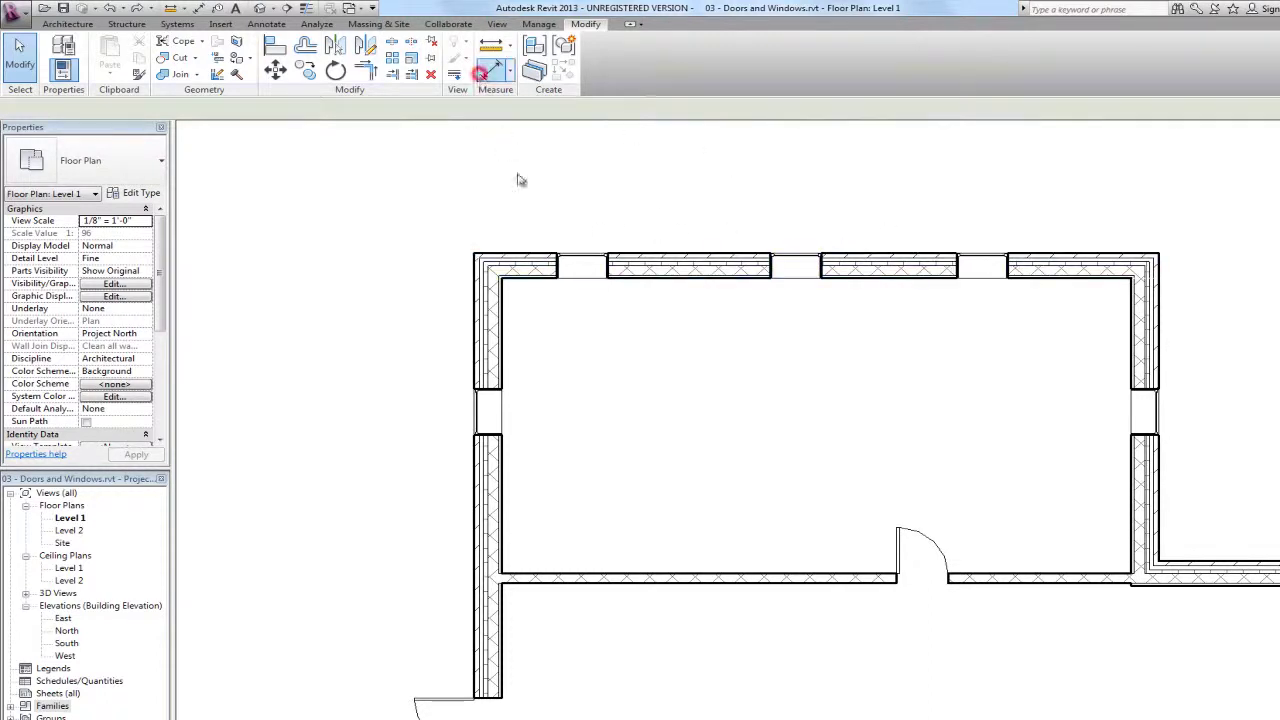
click(487, 285)
click(585, 268)
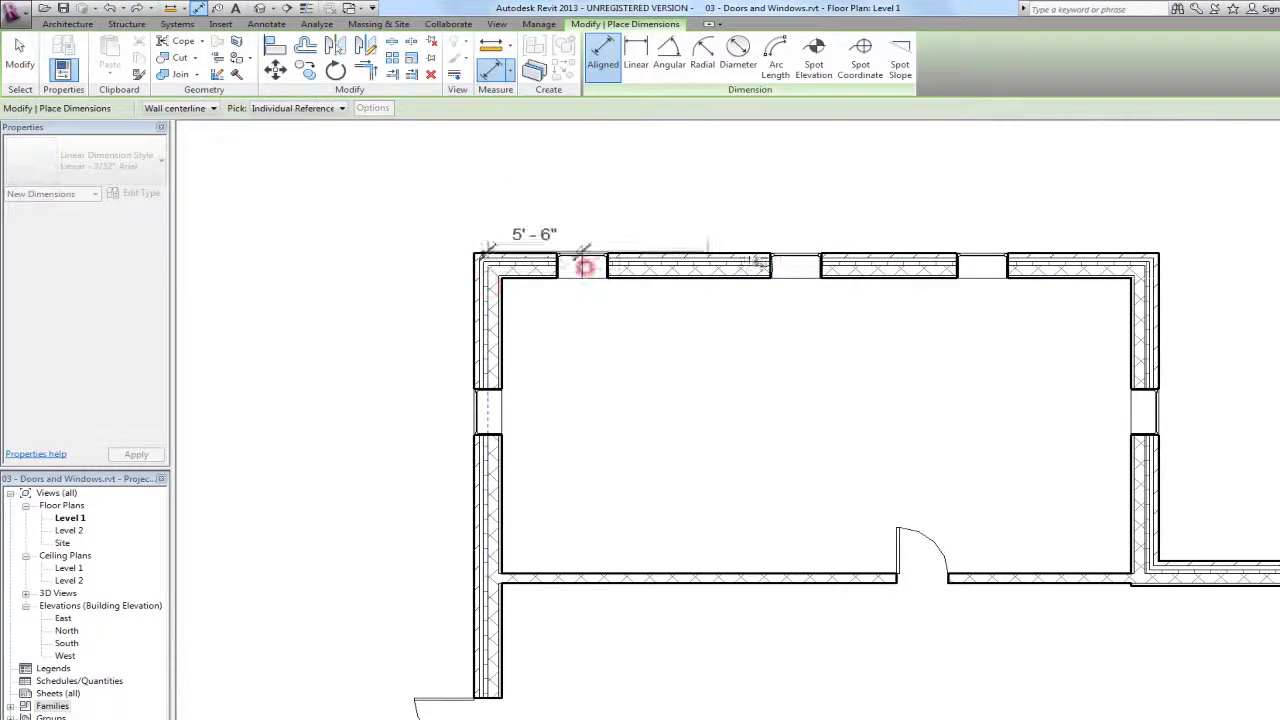
click(798, 268)
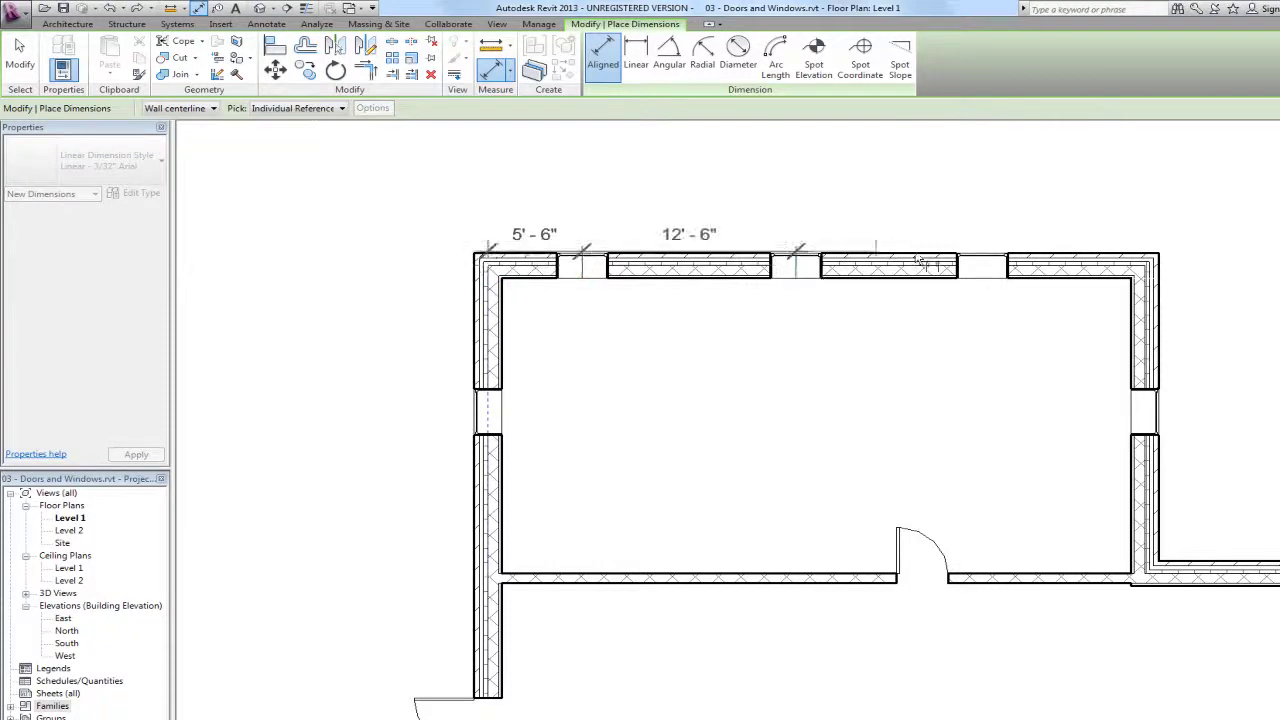
click(984, 268)
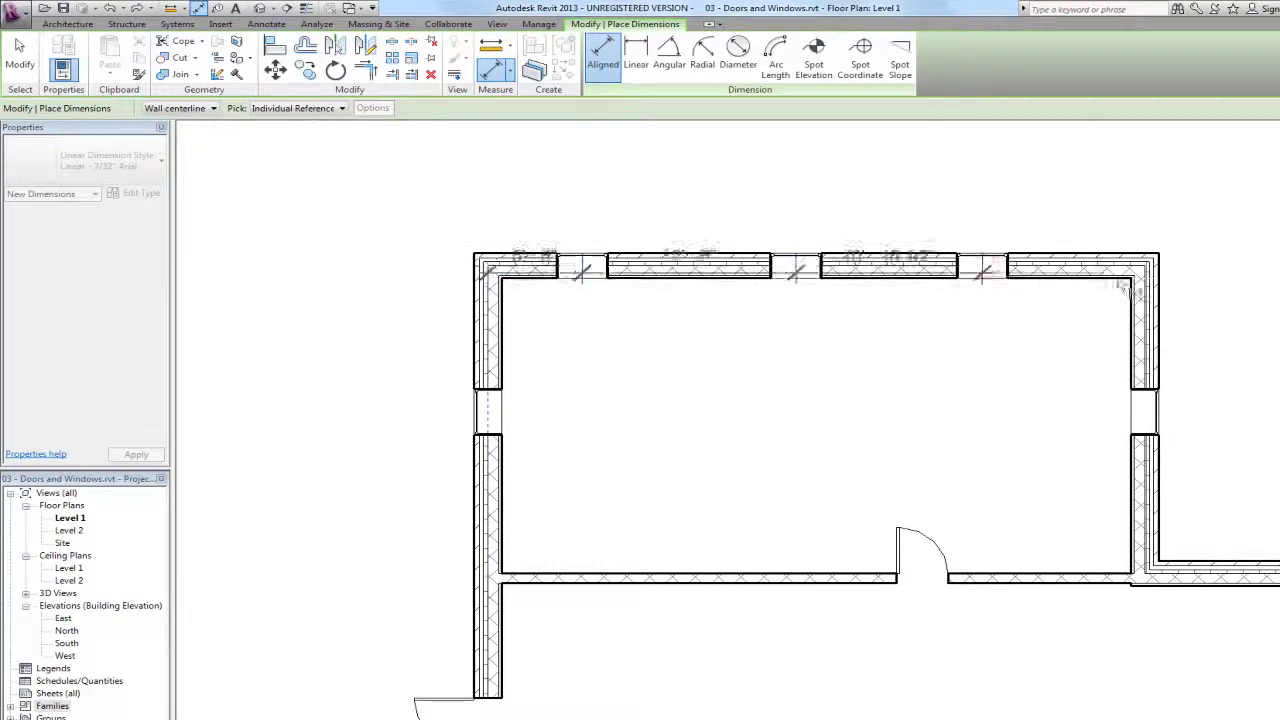
click(1145, 272)
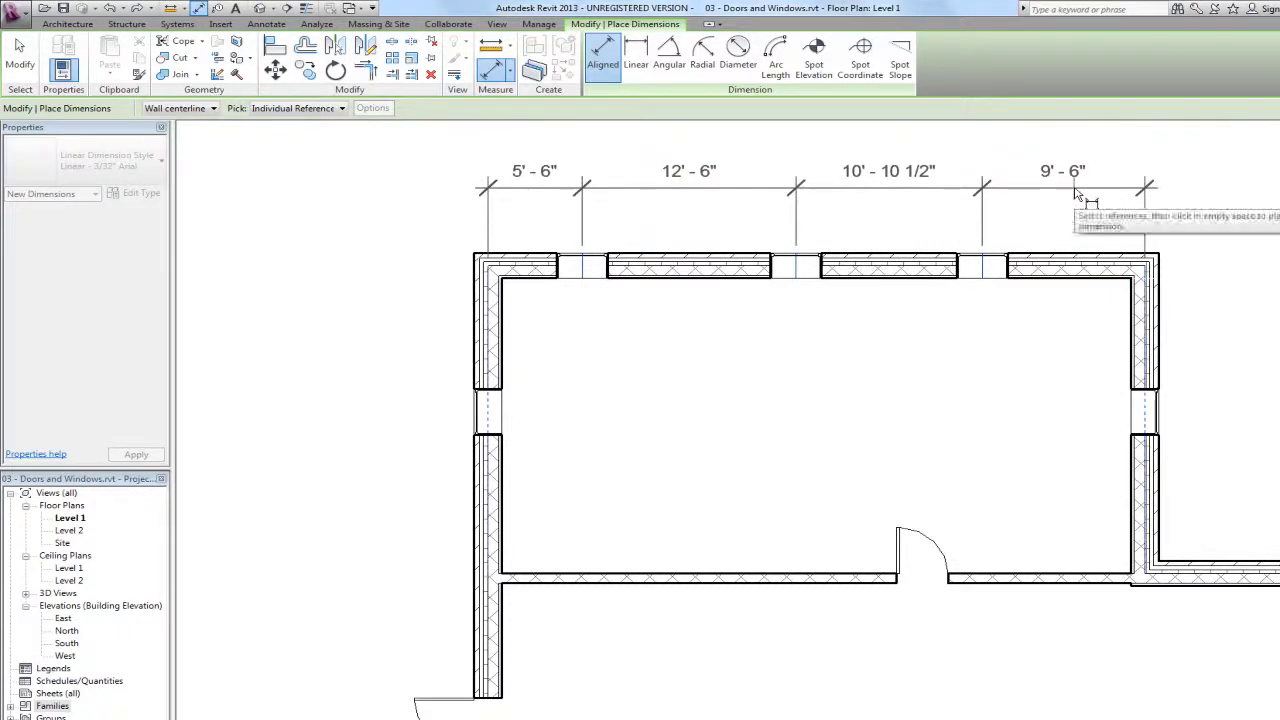
click(1075, 202)
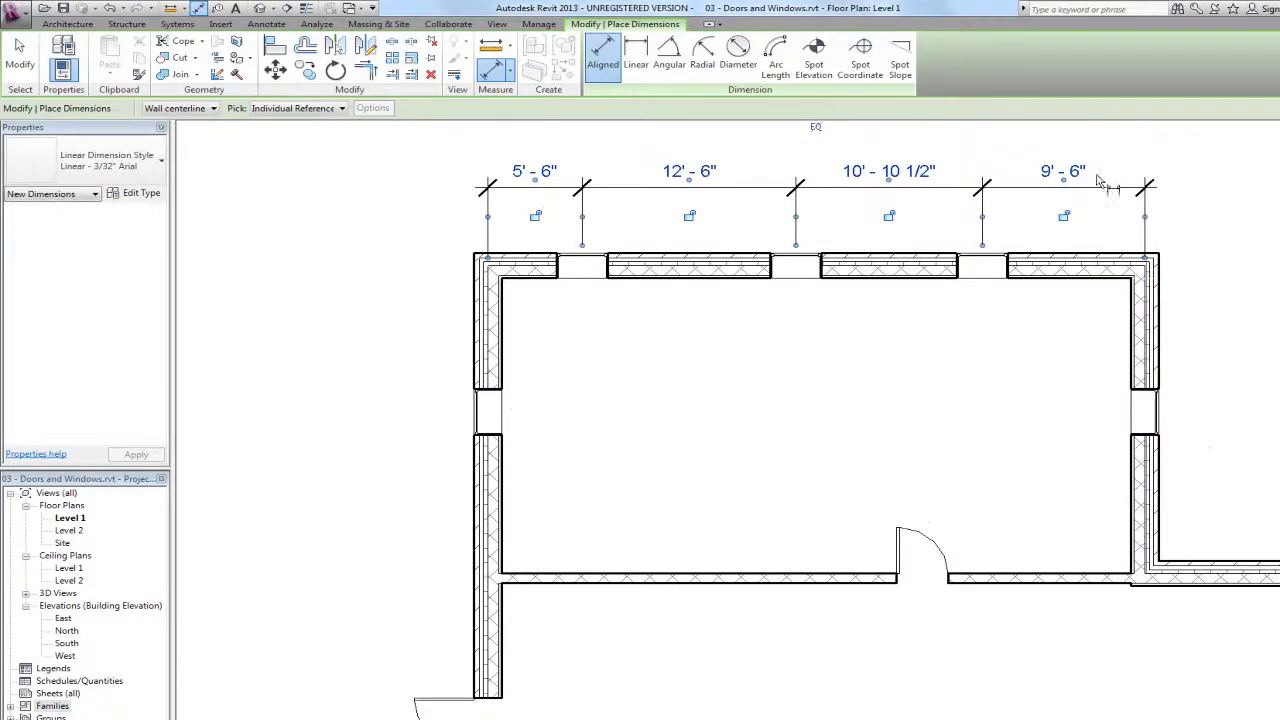
click(816, 130)
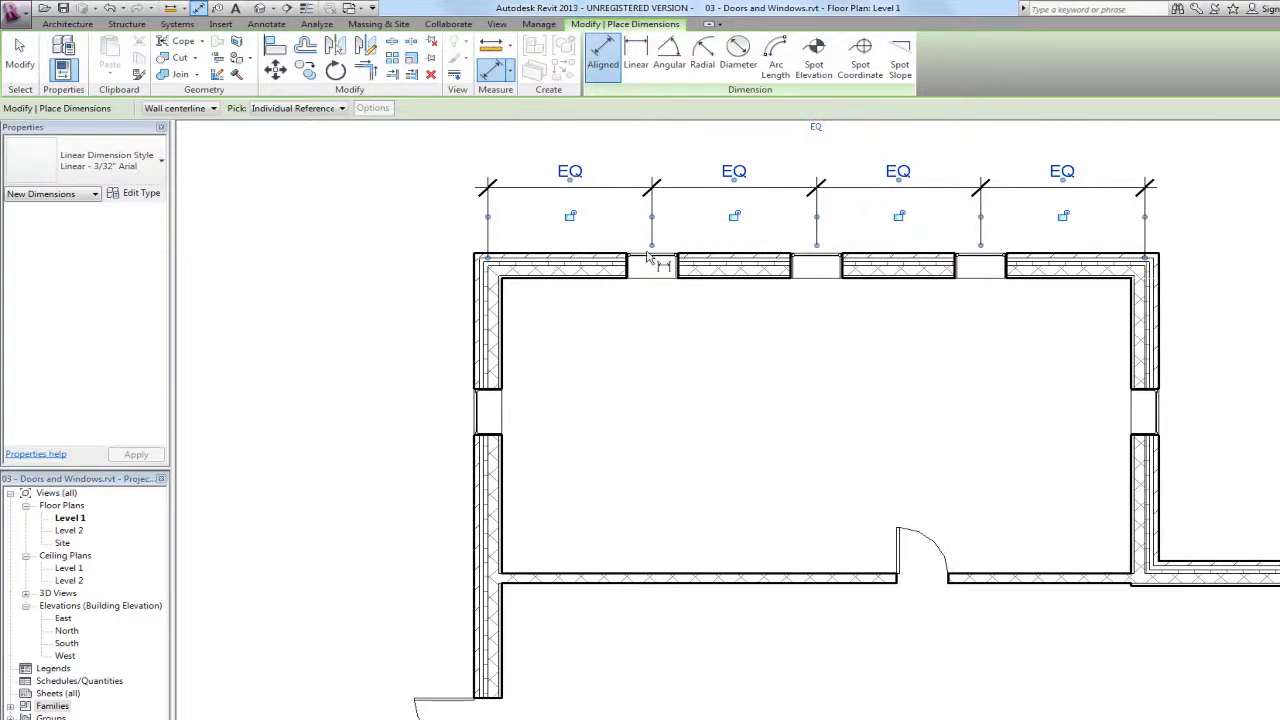
click(16, 47)
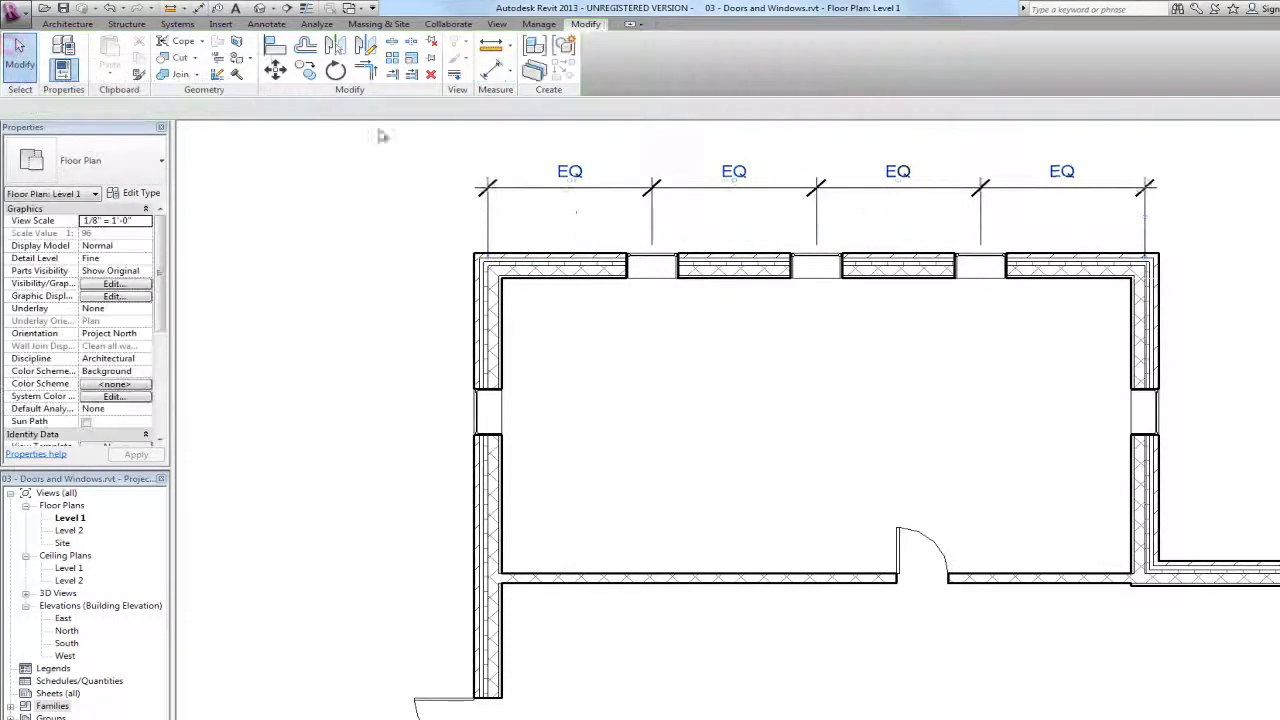
Step: Delete the equality dimension string above the north wall and remove its constraints from the windows
click(547, 189)
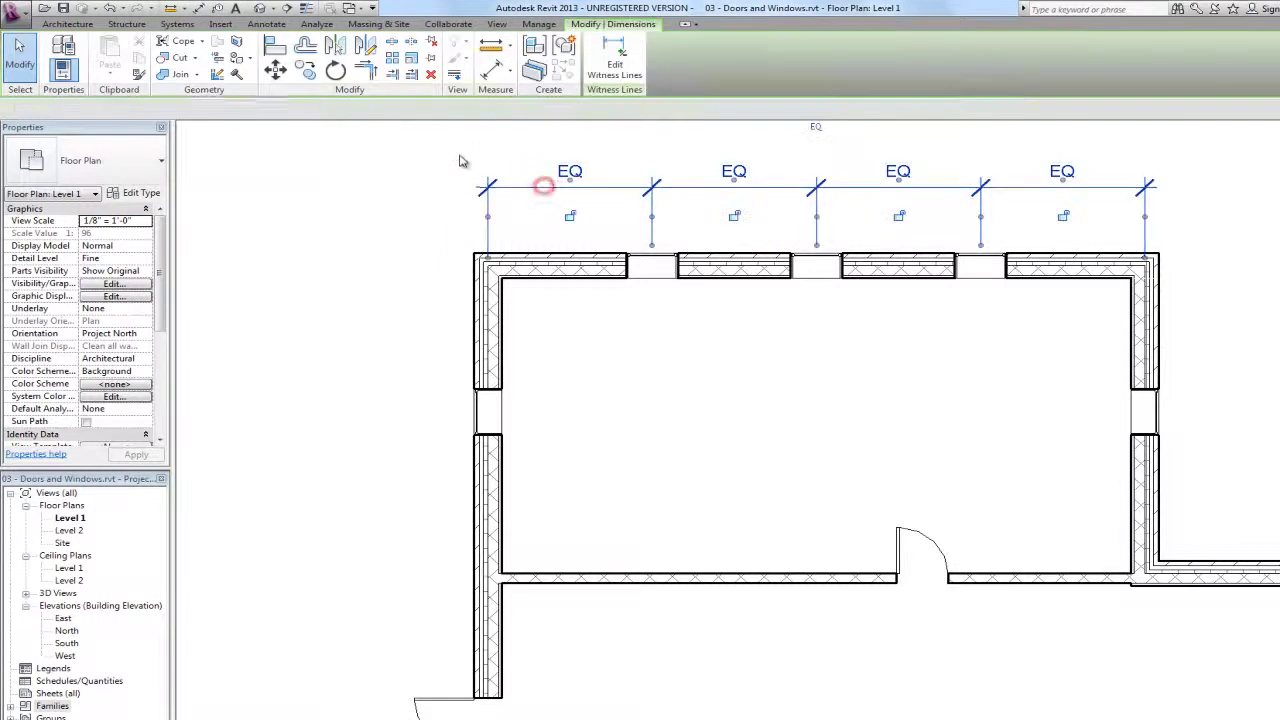
key(Delete)
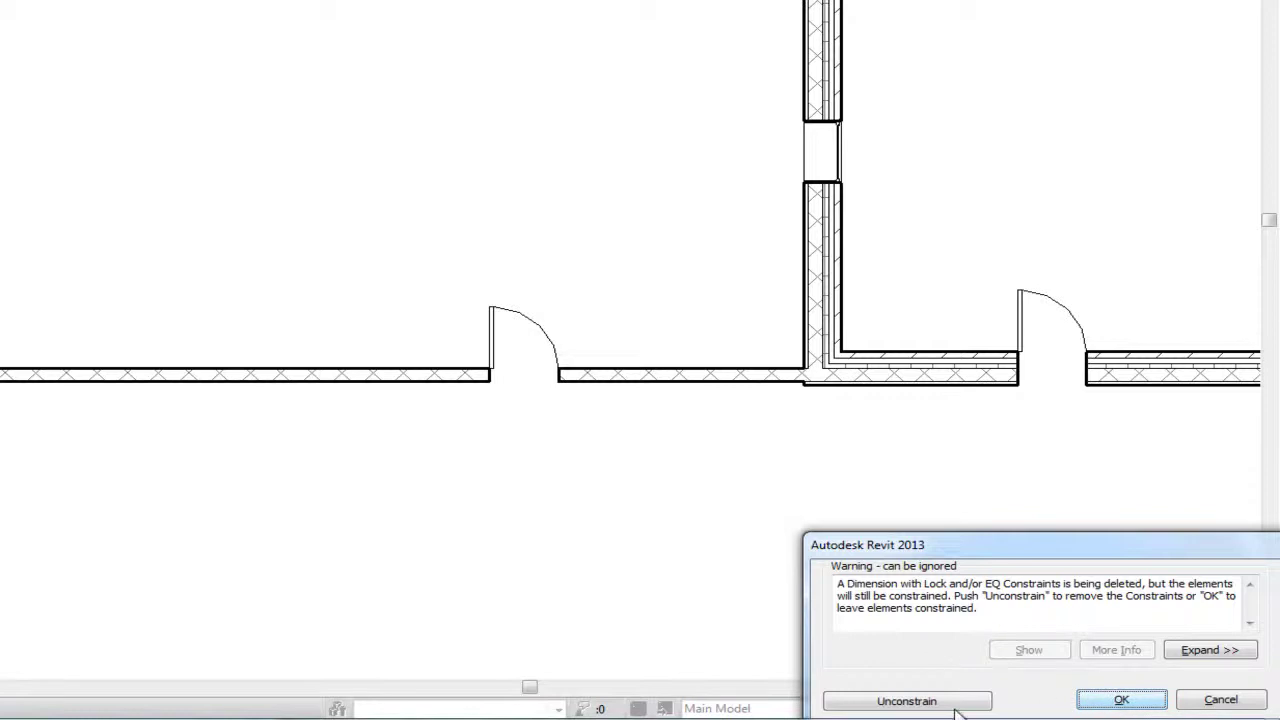
click(895, 701)
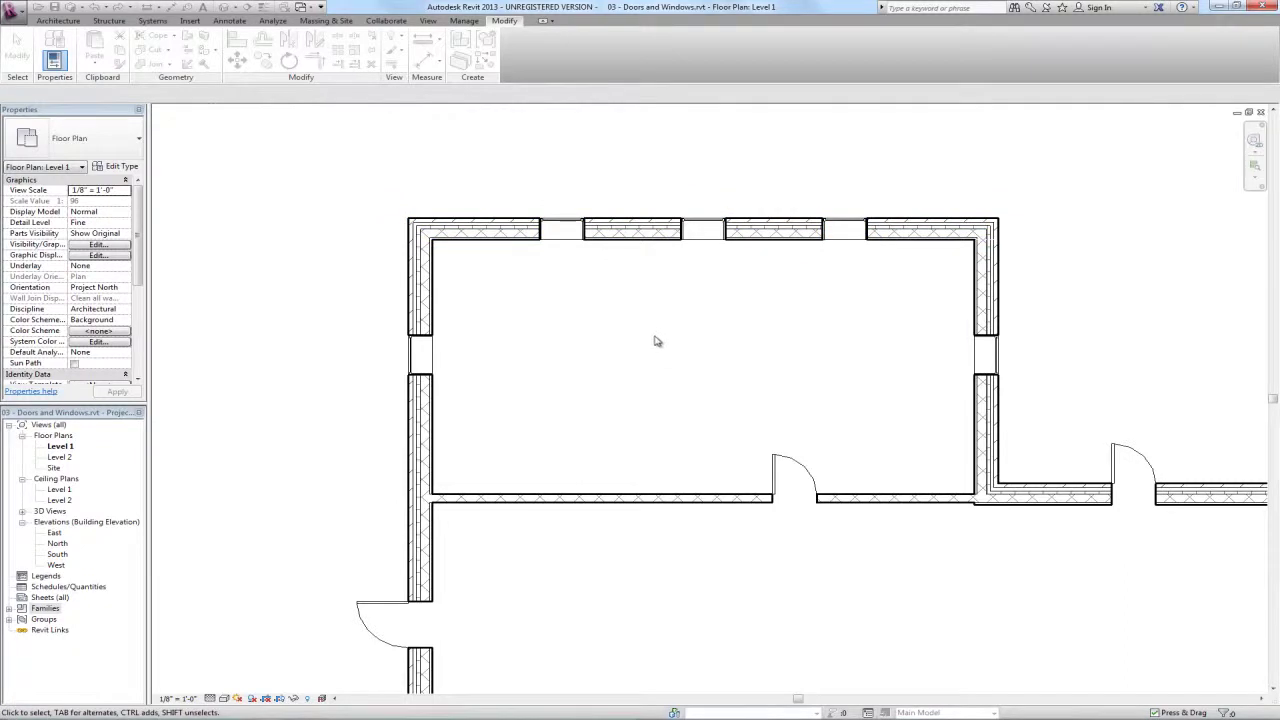
Step: Open the 3D view, turn the model to show the north and west walls, and select the west wall window
scroll(655, 341, down, 1)
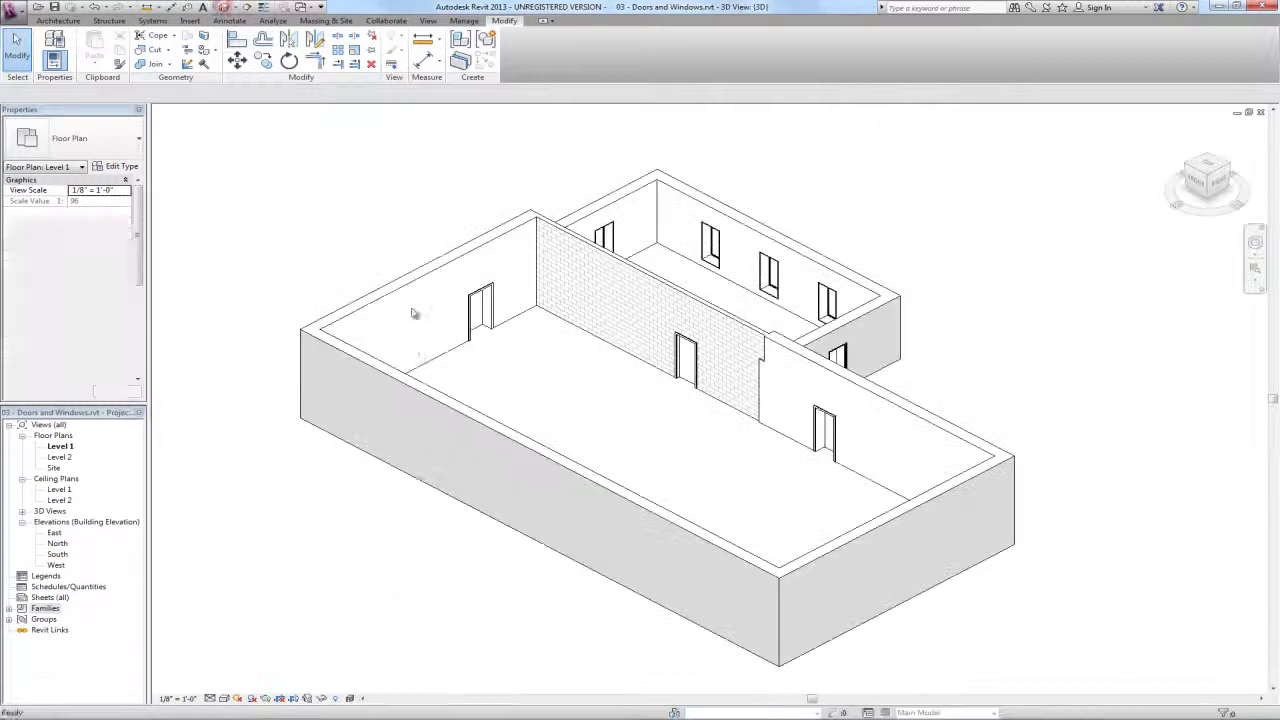
drag(1170, 190, 743, 189)
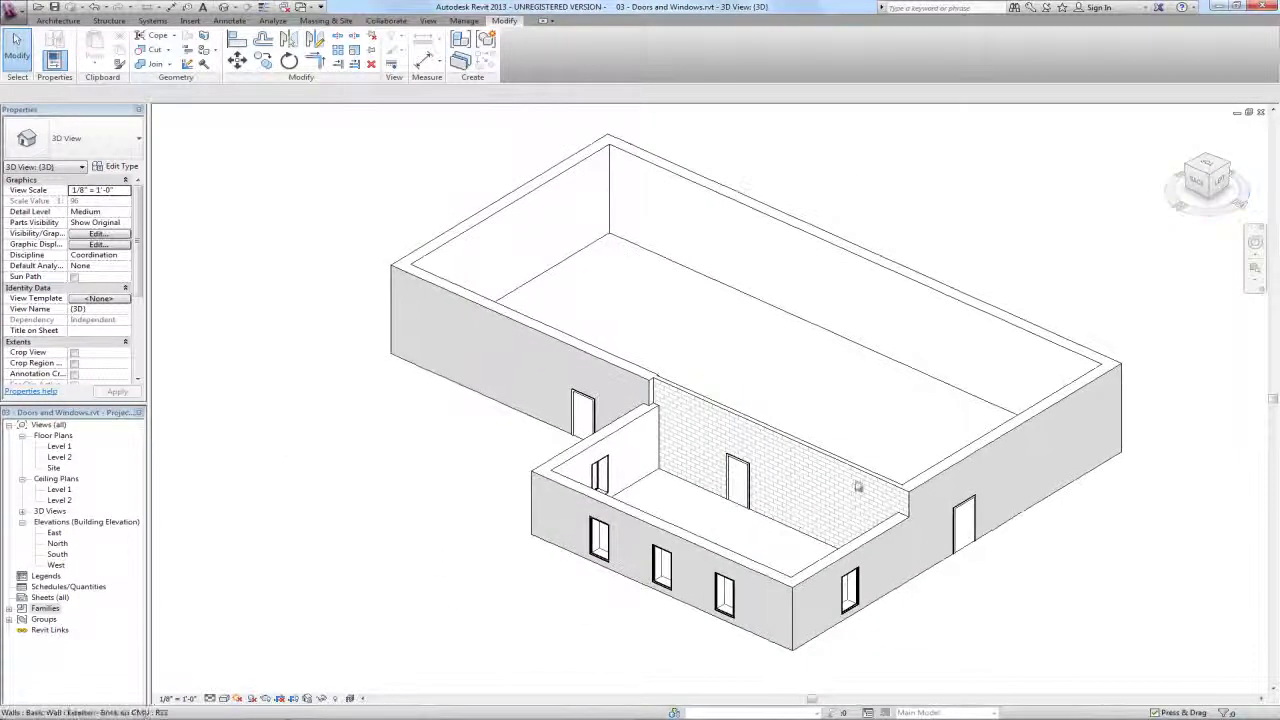
middle_drag(940, 665, 597, 477)
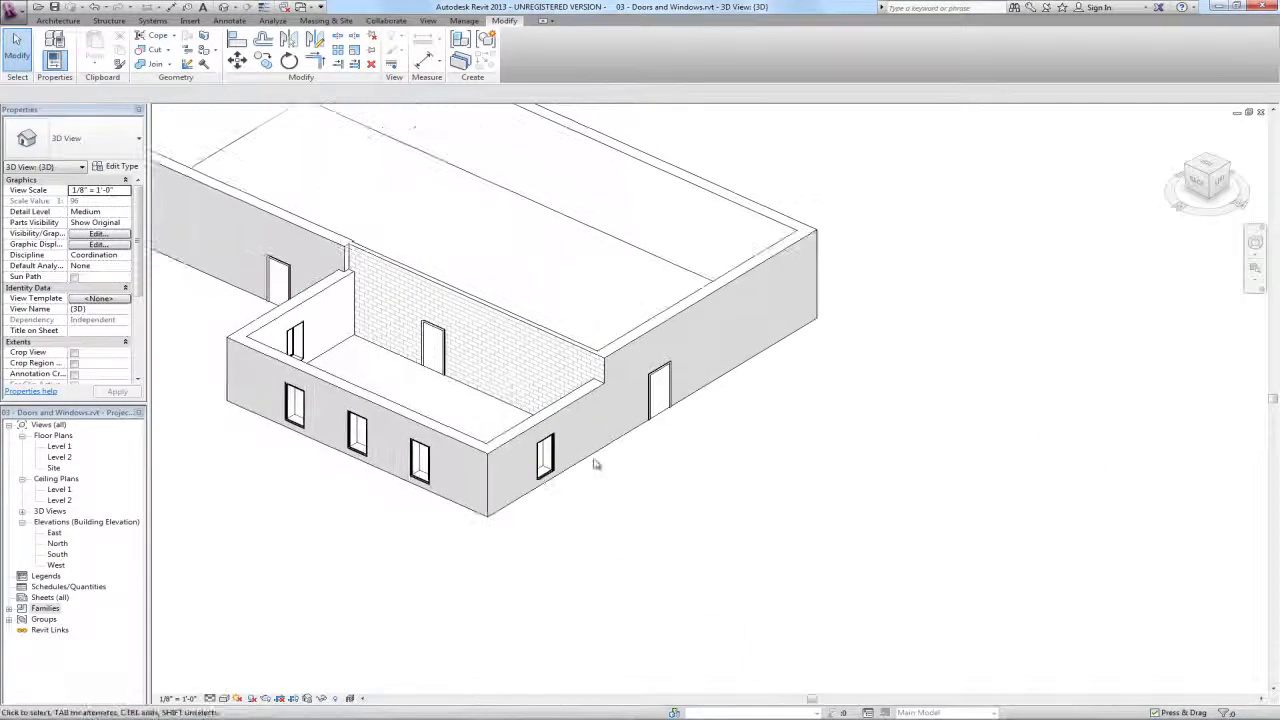
scroll(597, 477, up, 5)
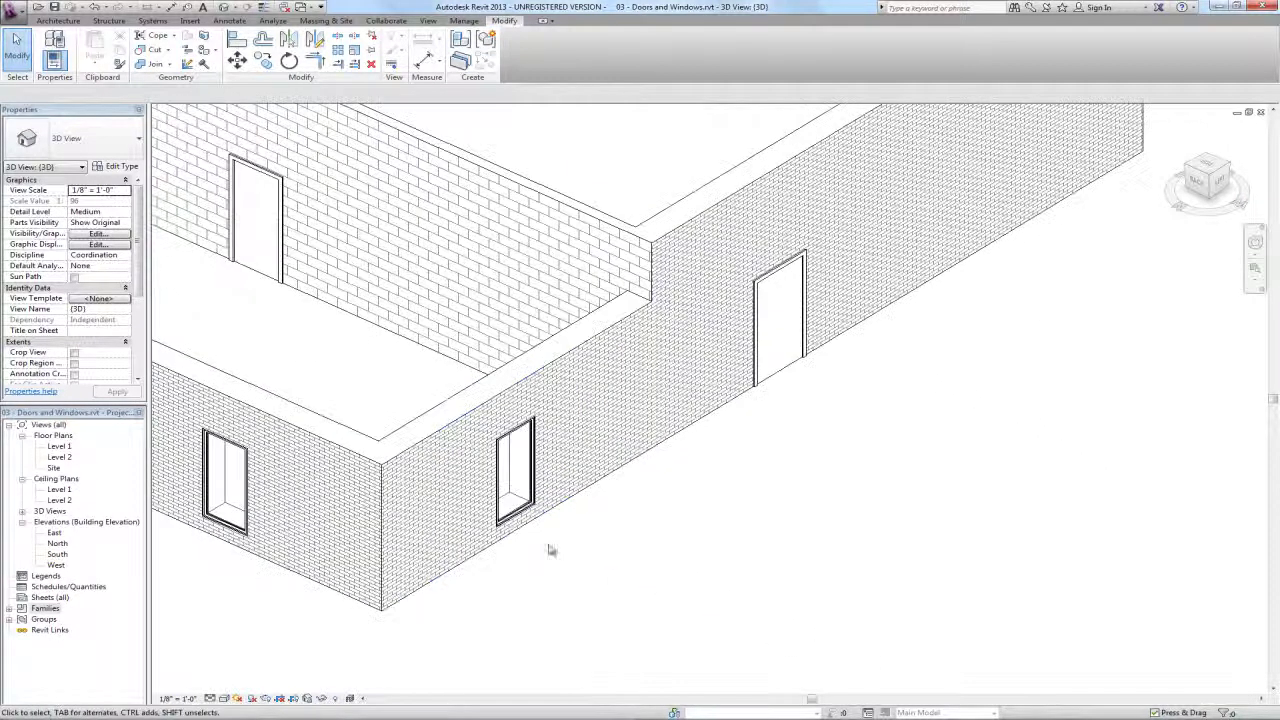
click(527, 510)
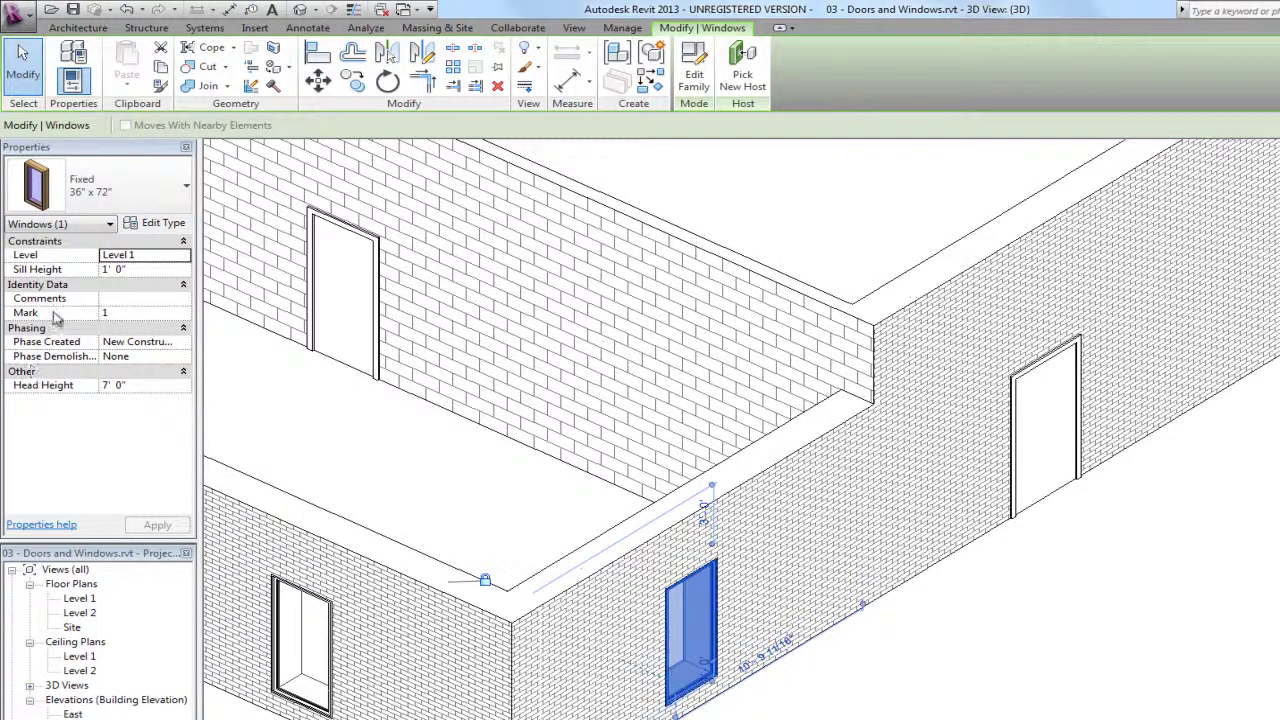
Step: Try a sill height of 2'-0" on the west wall window, and restore it to 1'-0"
click(112, 270)
double_click(130, 269)
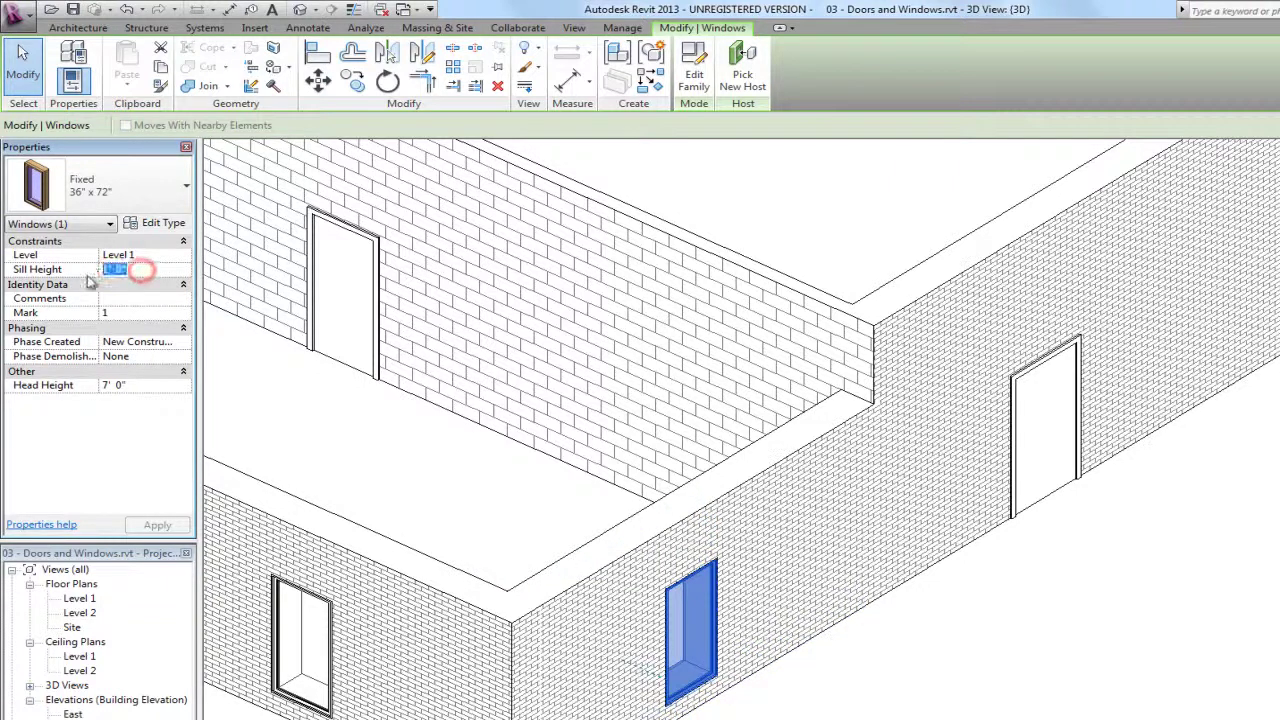
text(2)
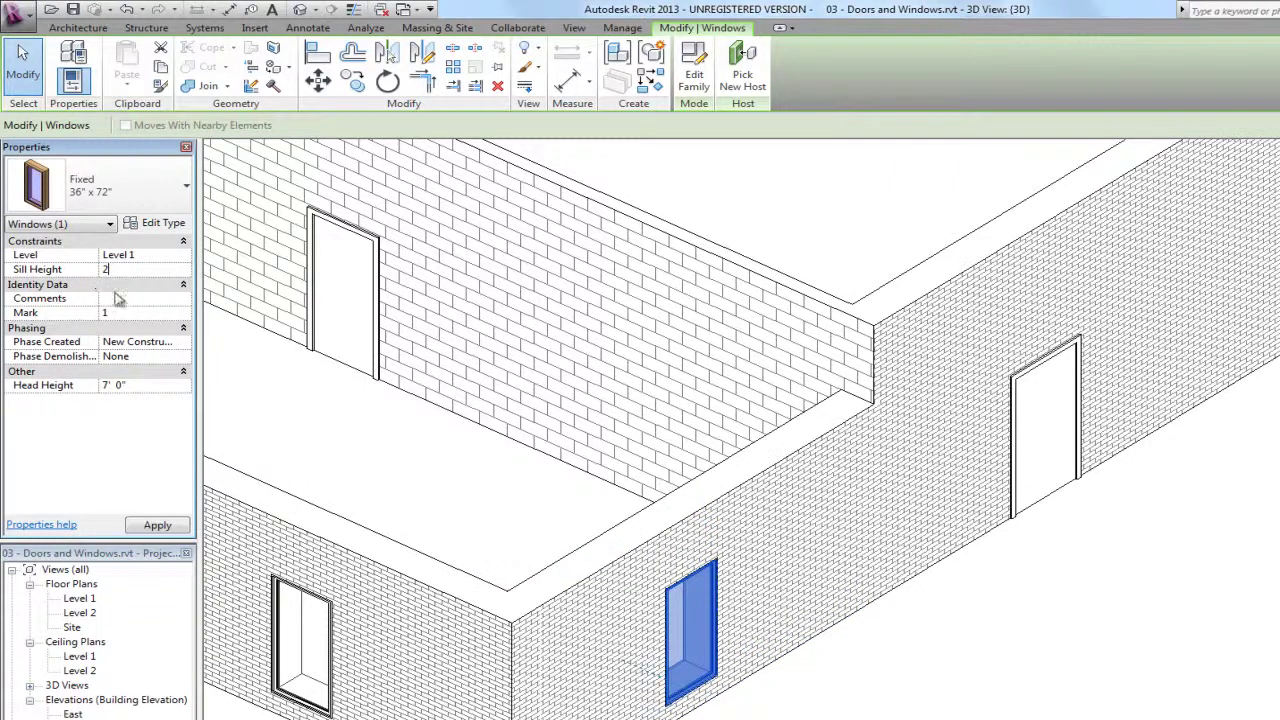
mouse_move(226, 366)
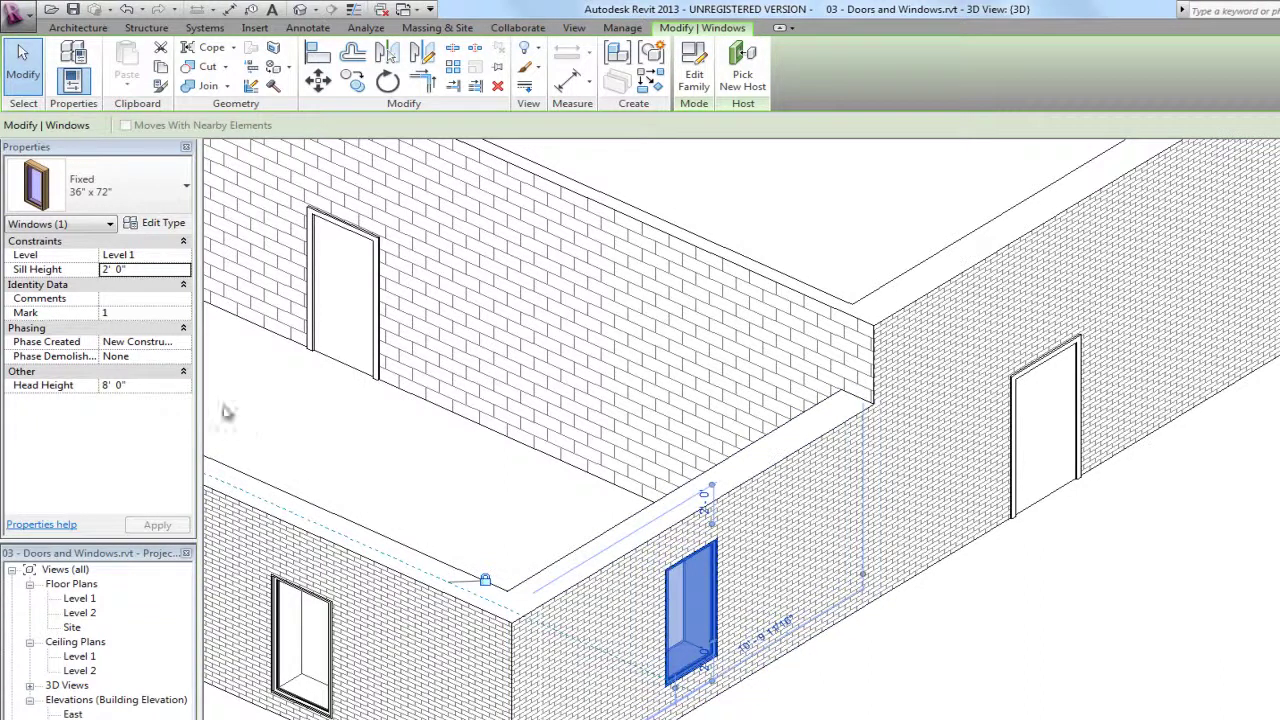
click(139, 269)
text(1)
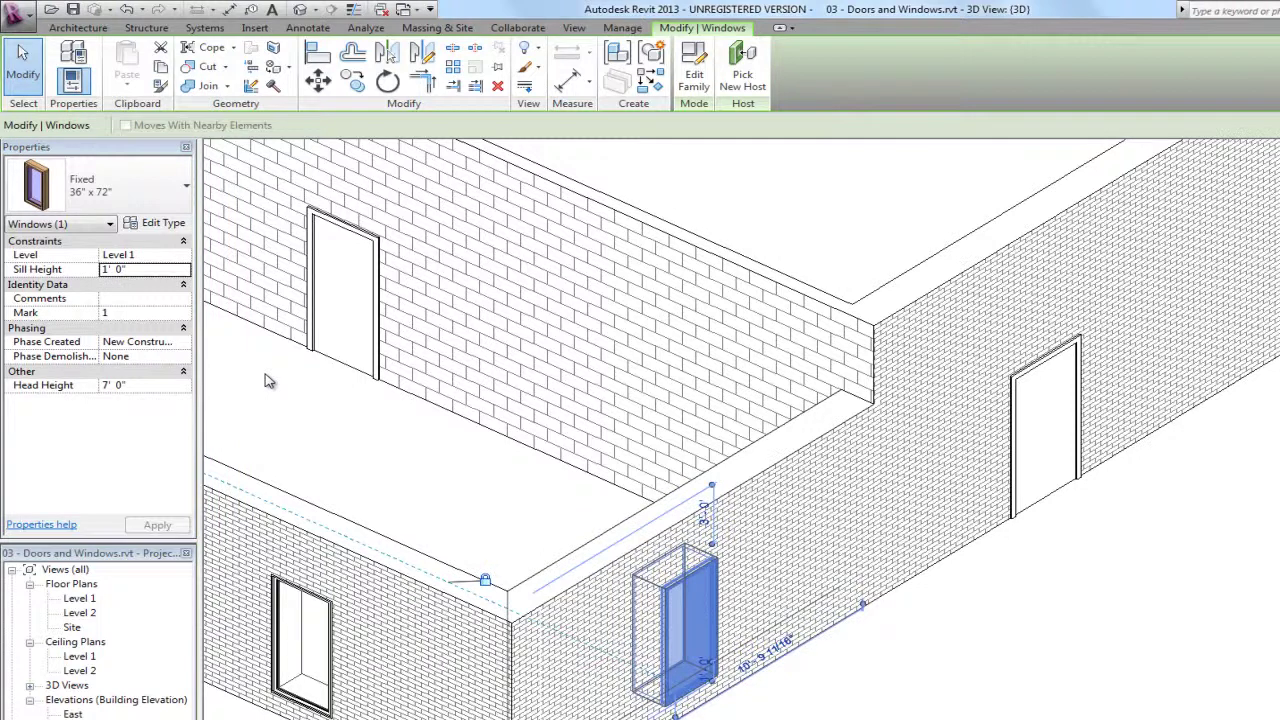
Step: Examine the default sill height in the Fixed 36" x 72" window's type properties, cancel without changes, and return to the Level 1 plan
click(164, 223)
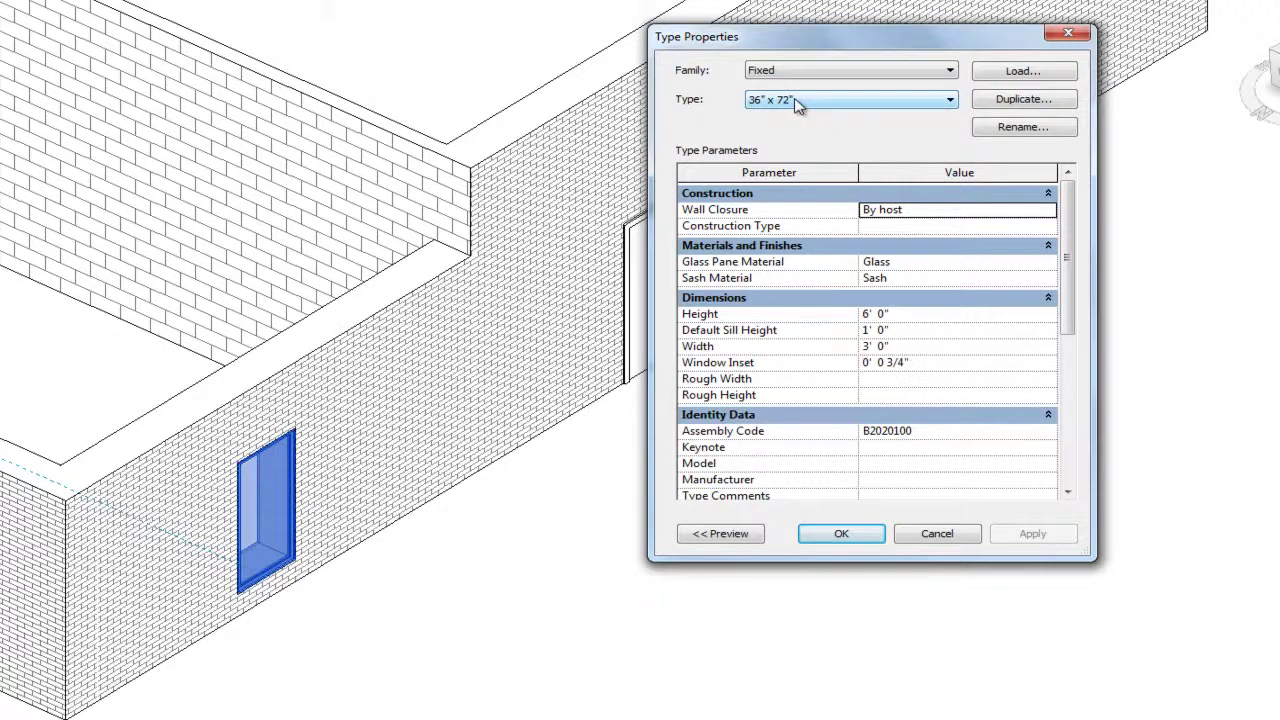
click(893, 330)
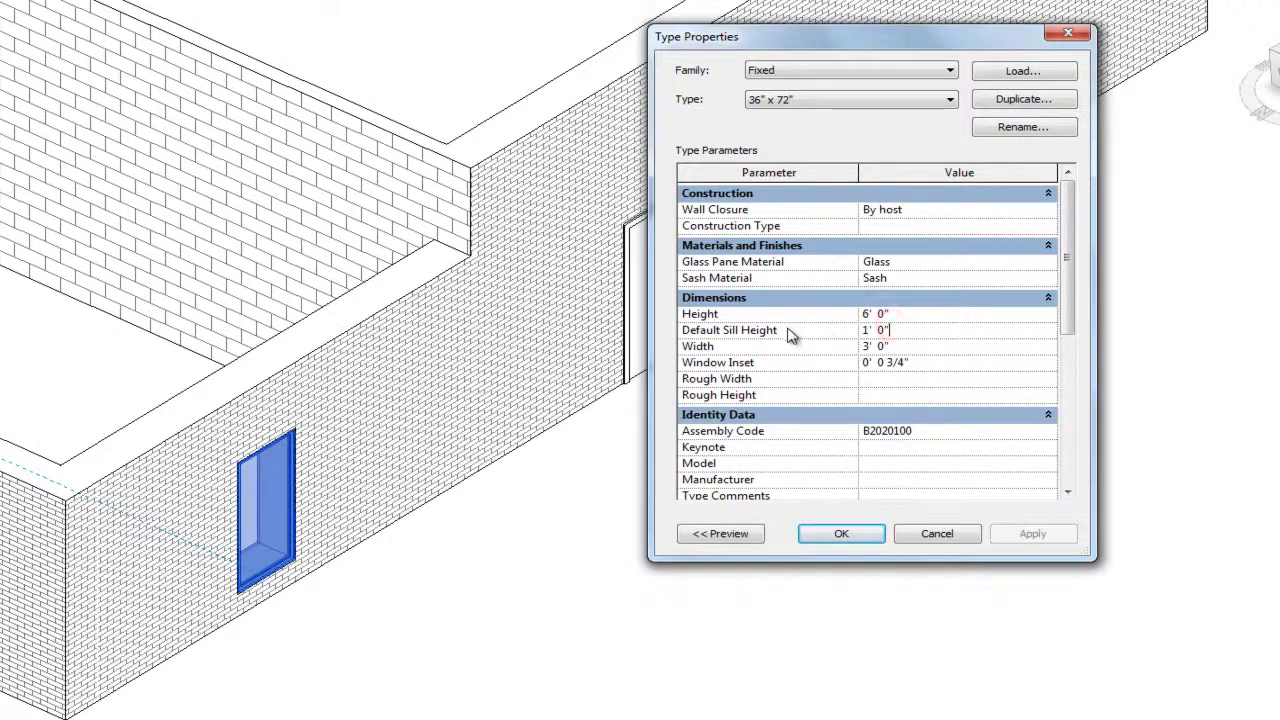
click(898, 329)
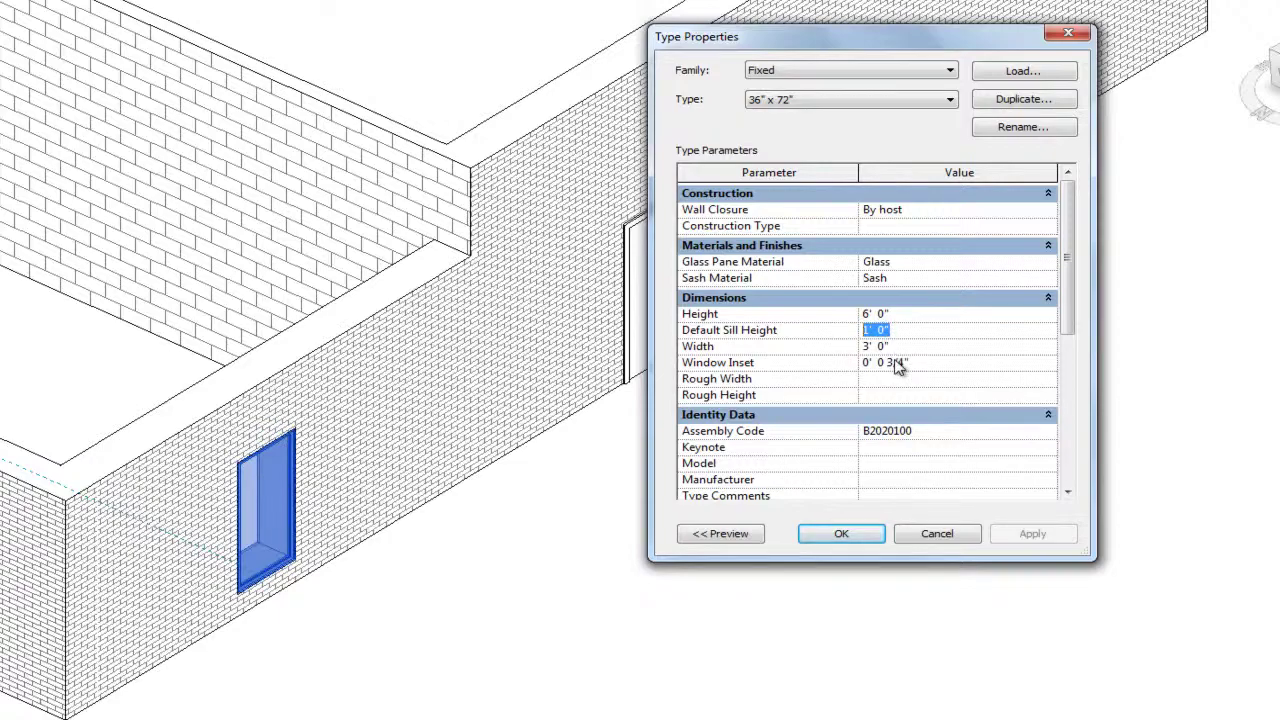
click(922, 535)
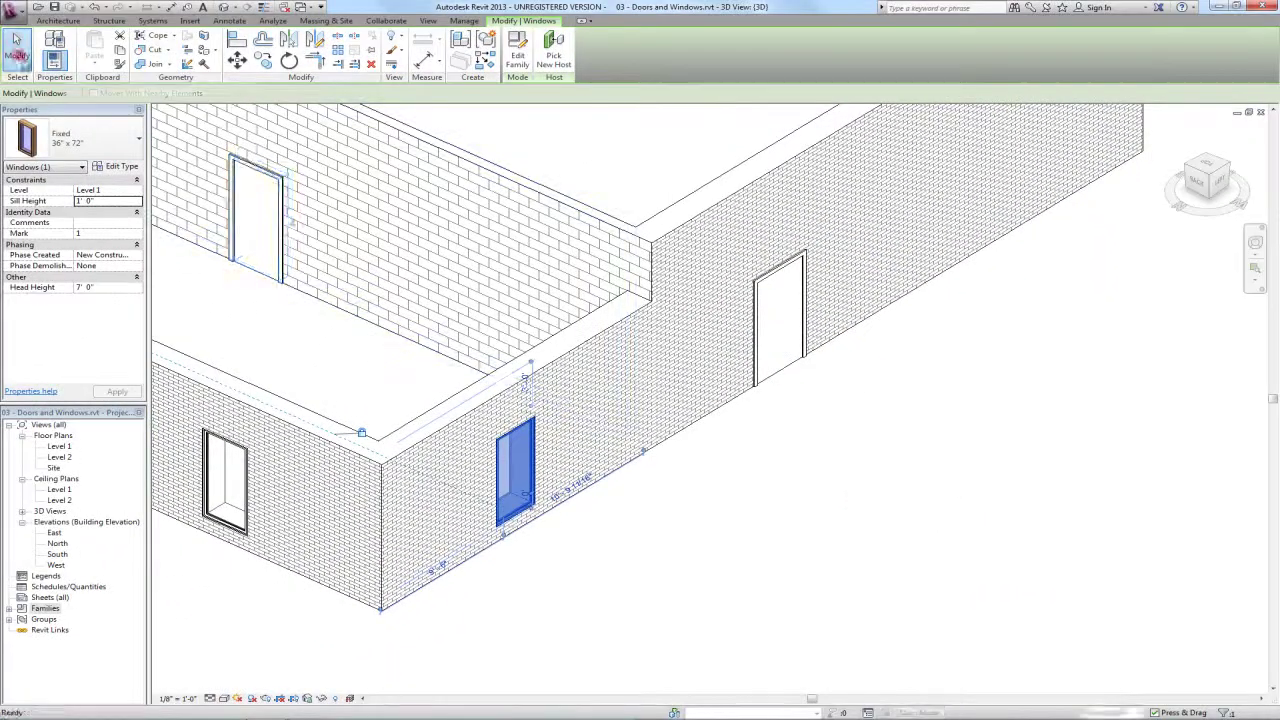
click(17, 50)
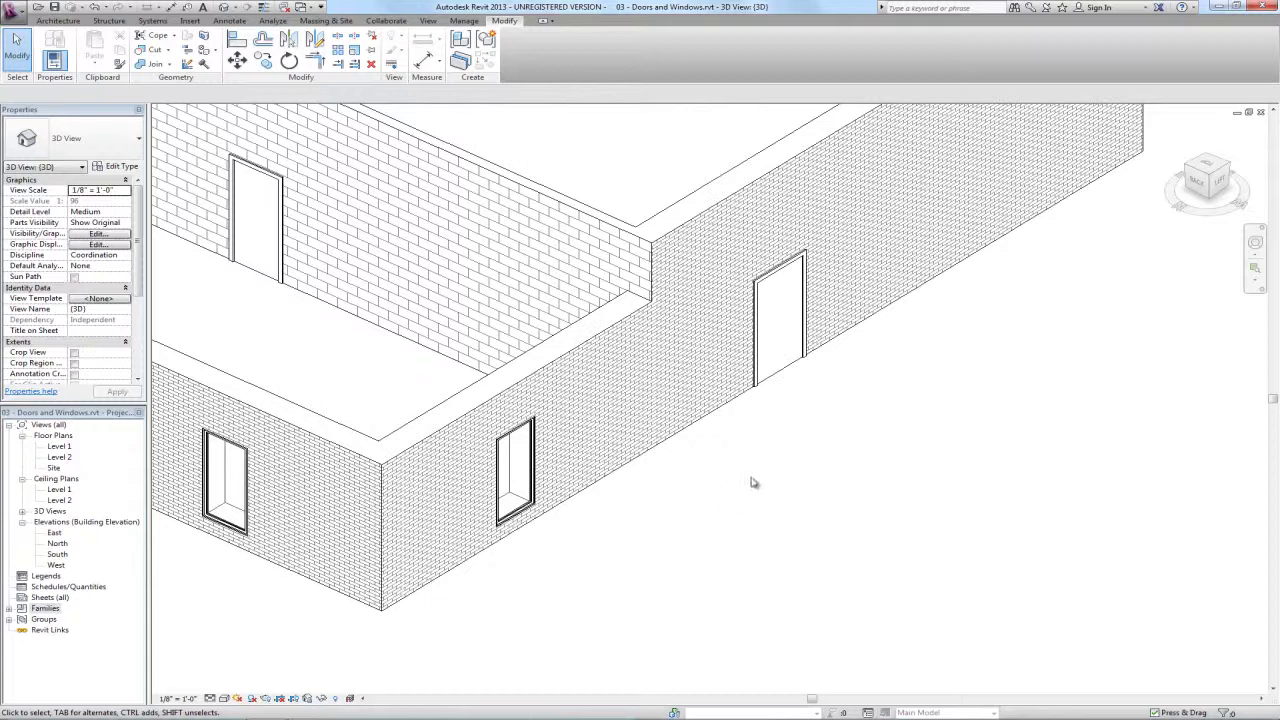
click(1261, 112)
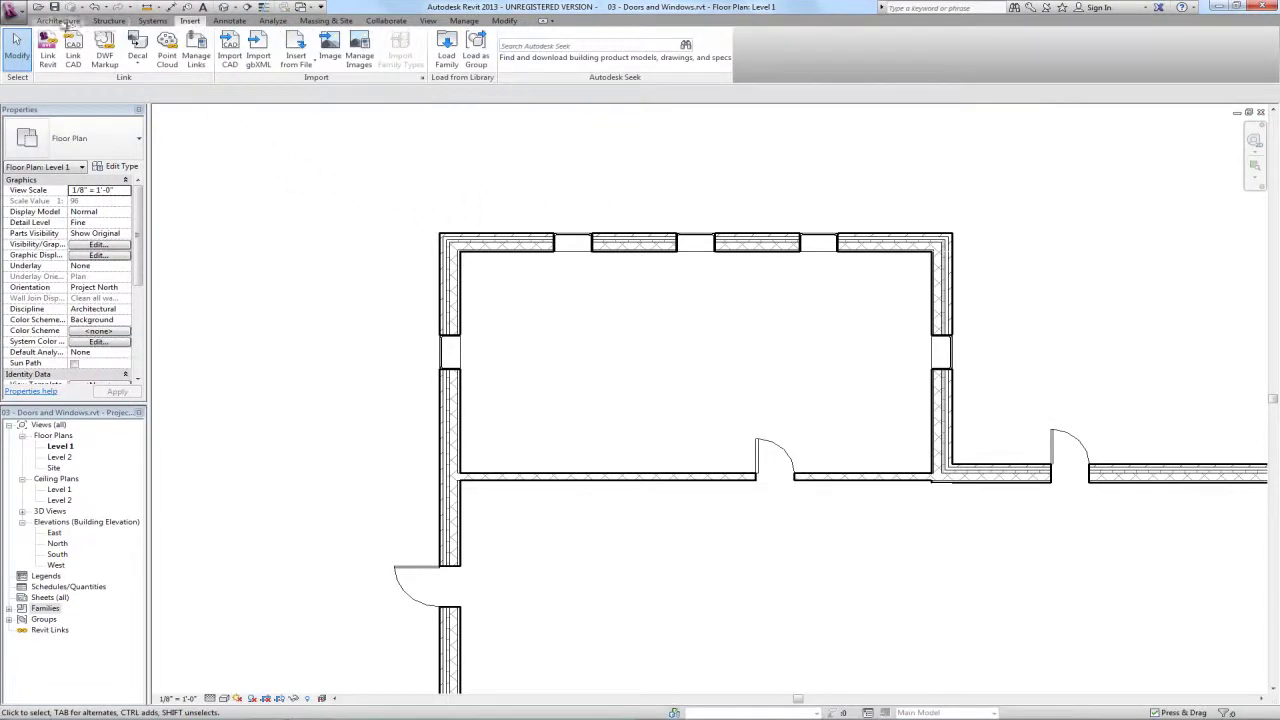
Step: Load the Double-Flush door family and place a 72" x 78" door in the north room's south wall, about 12'-8 1/4" from the west wall
click(62, 20)
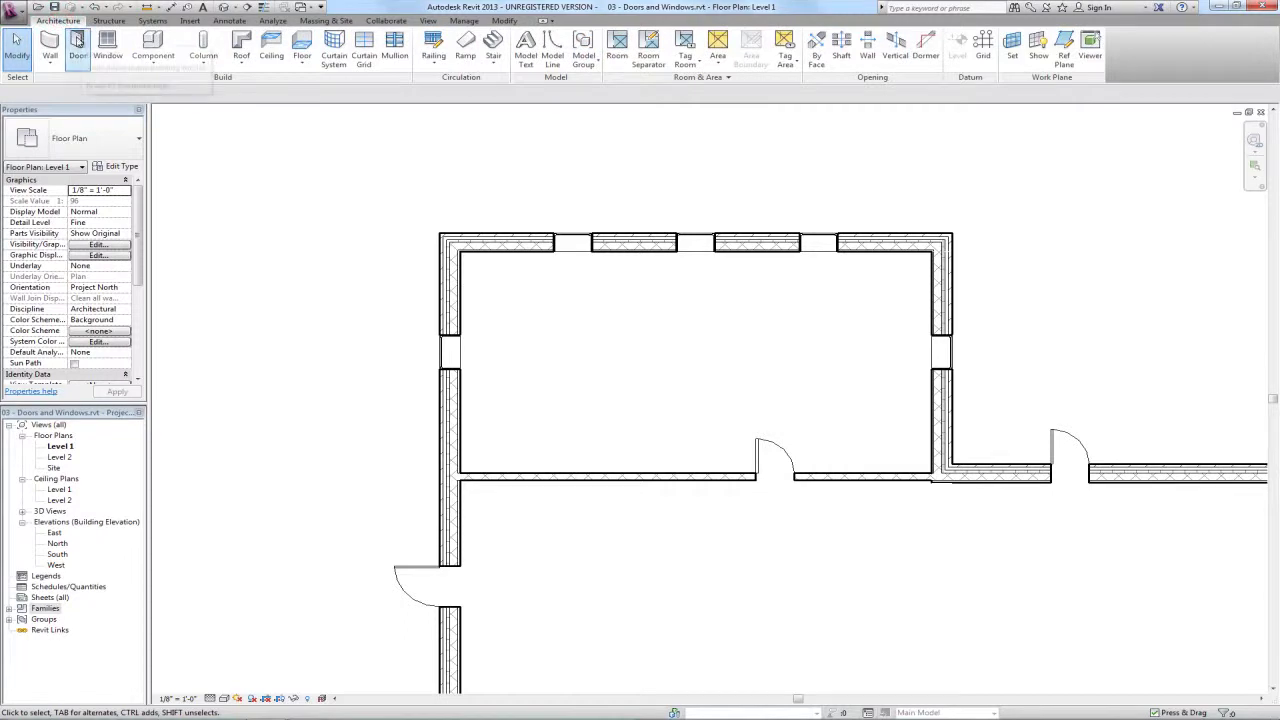
click(77, 40)
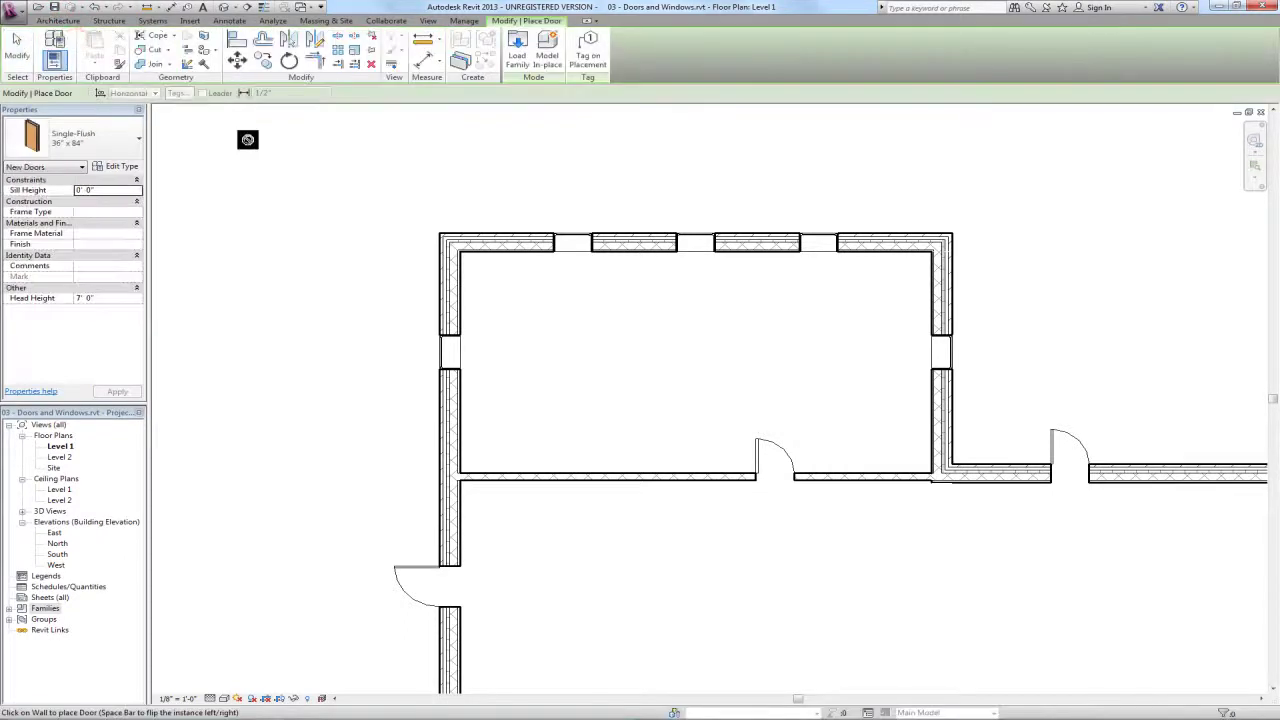
click(120, 137)
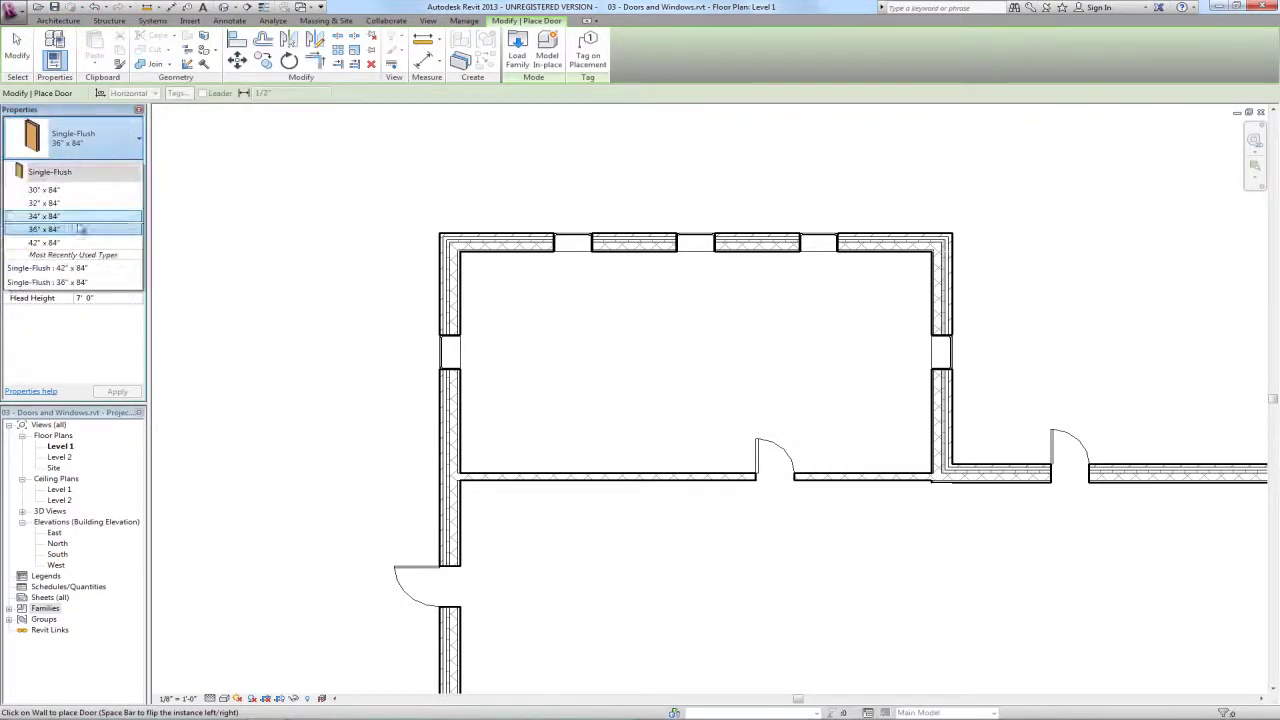
mouse_move(74, 176)
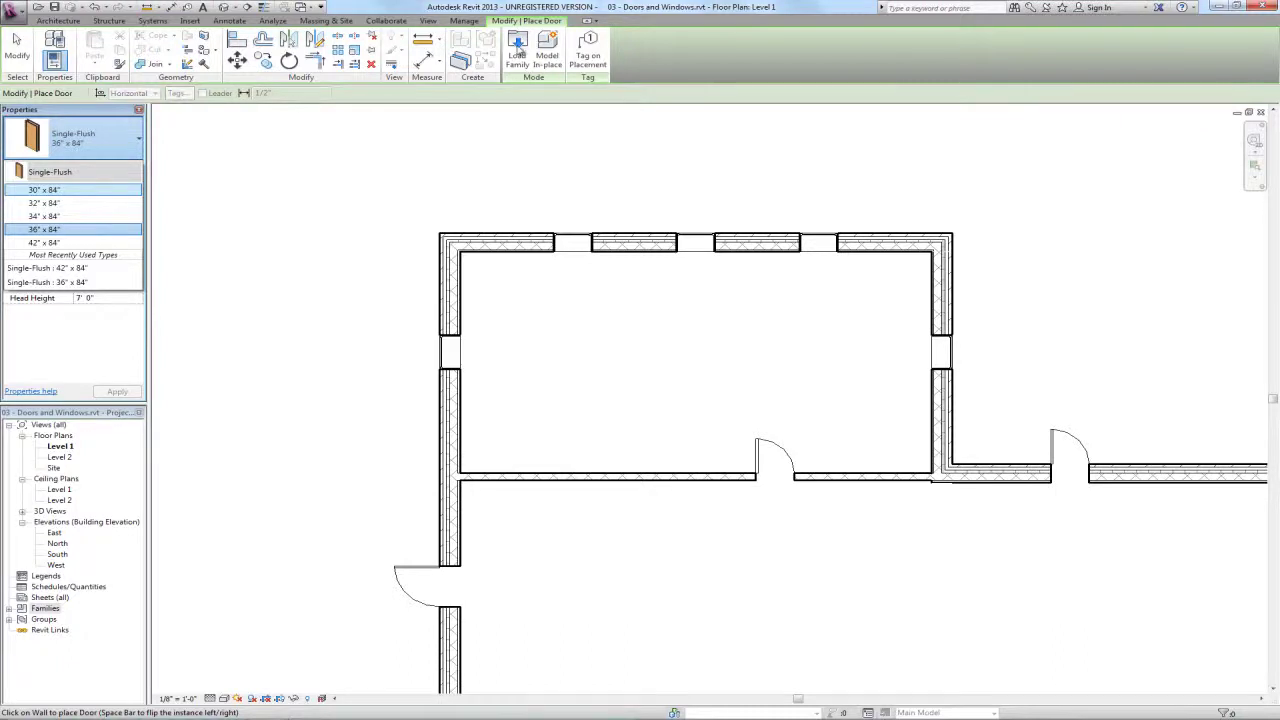
click(518, 50)
click(516, 52)
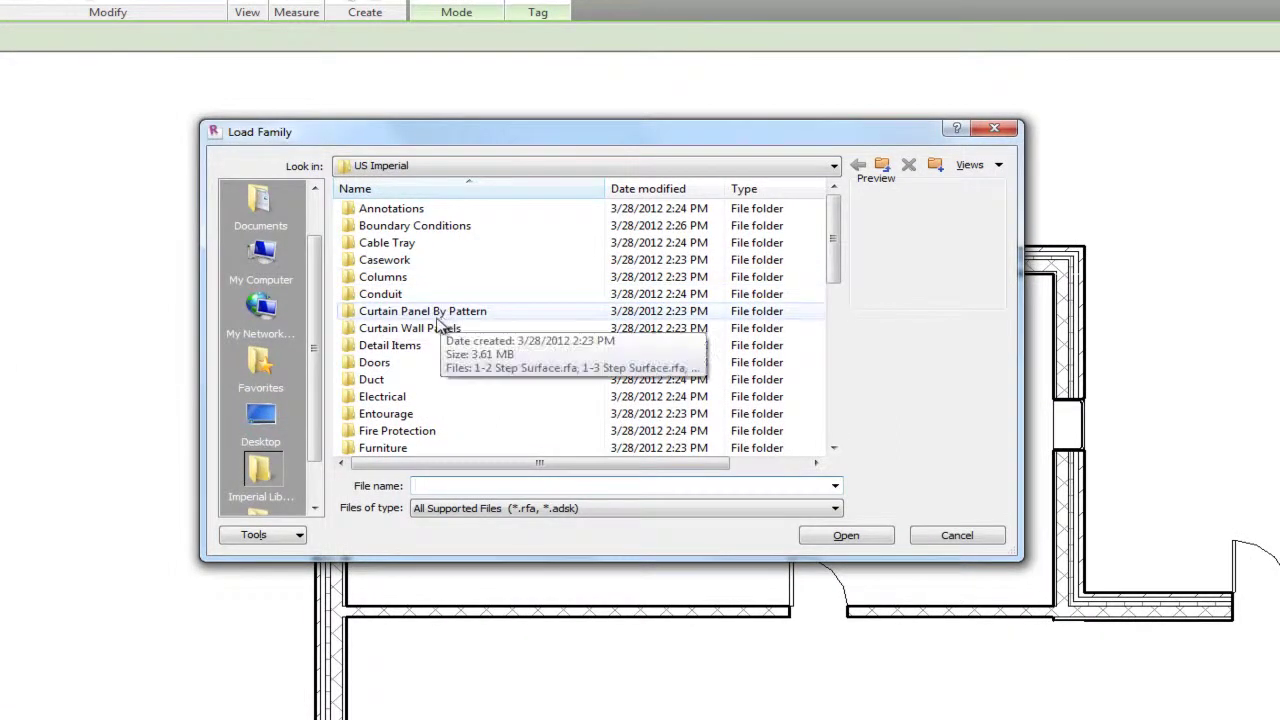
double_click(372, 364)
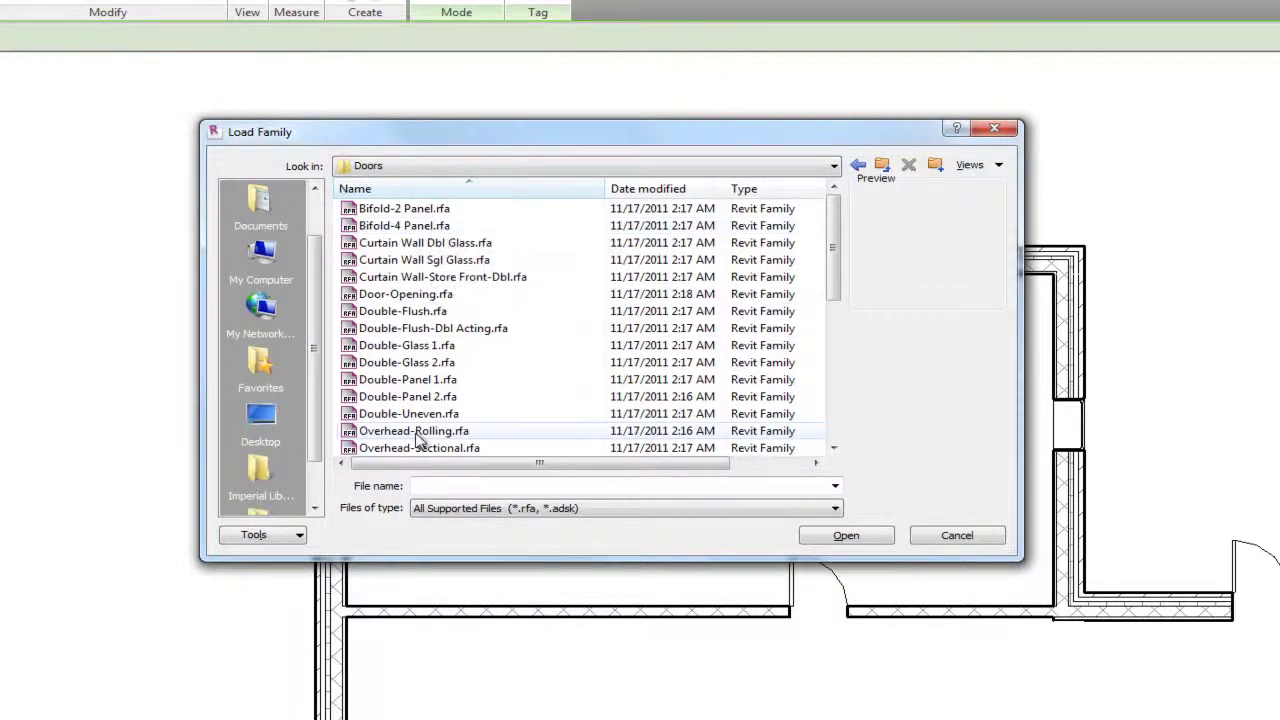
click(413, 312)
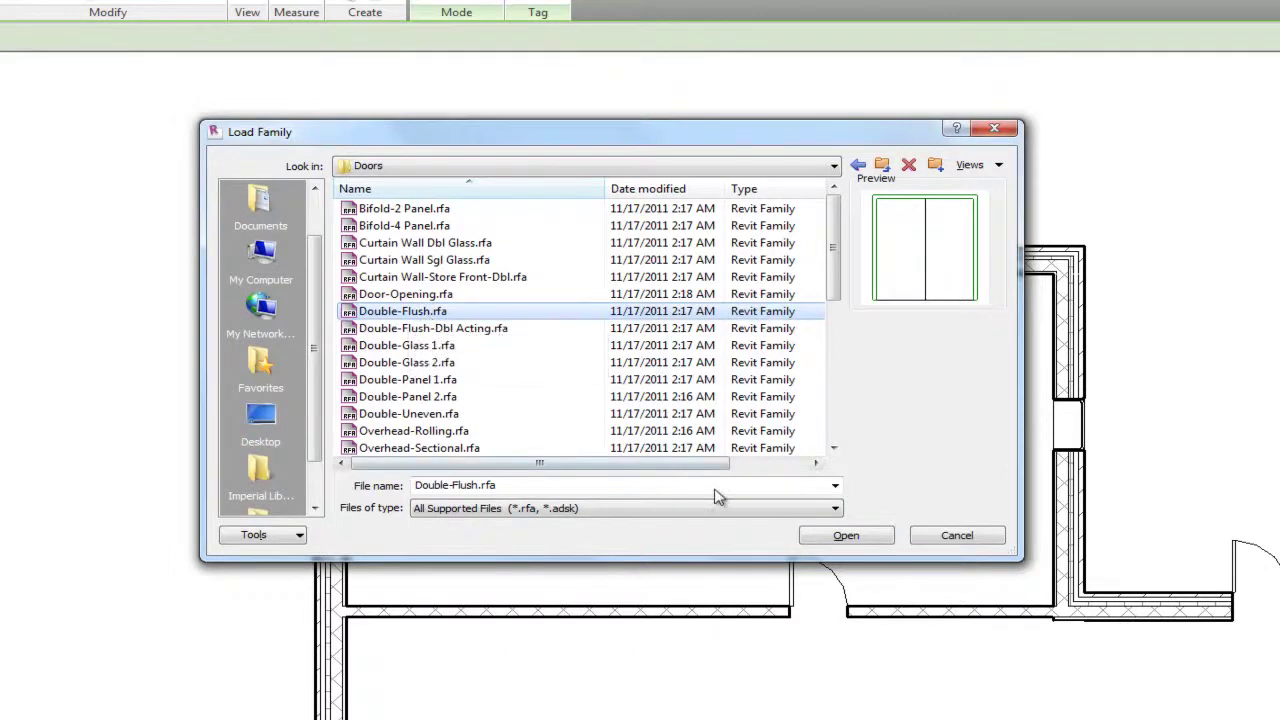
click(845, 537)
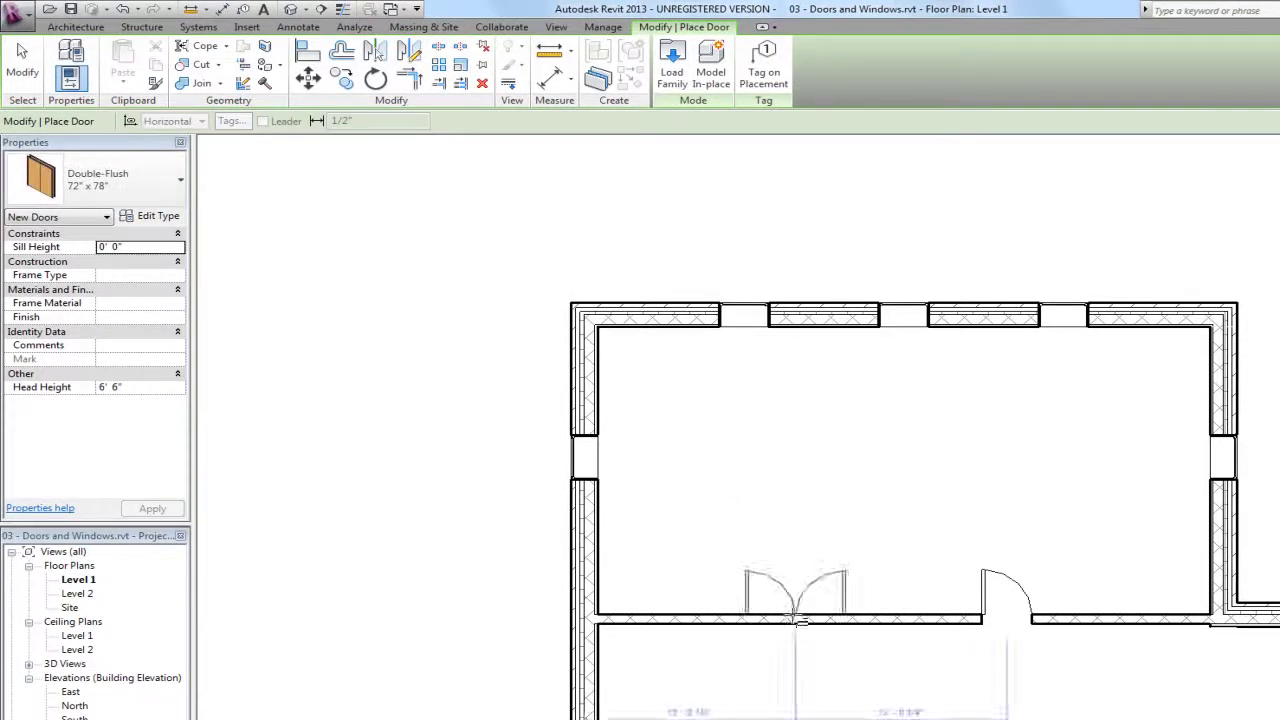
click(795, 610)
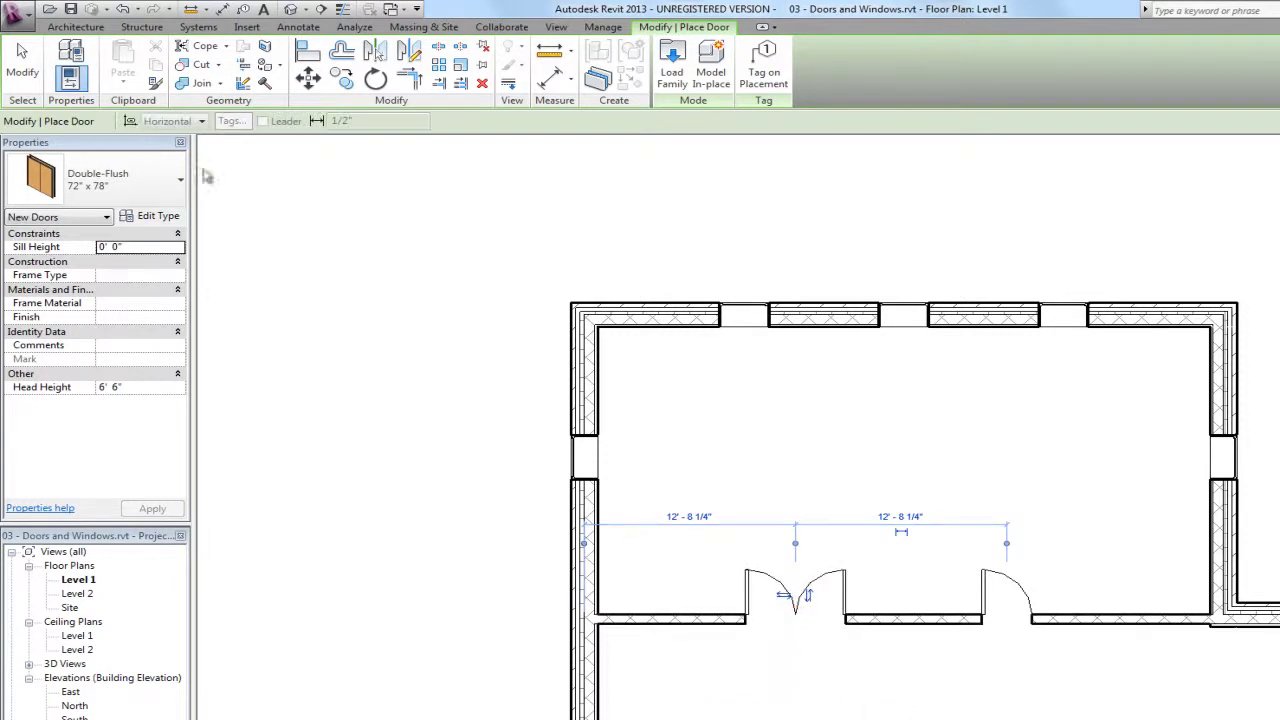
Step: Finish placing doors and change the single door in the north room's south wall to the Double-Flush 72" x 84" type
click(22, 60)
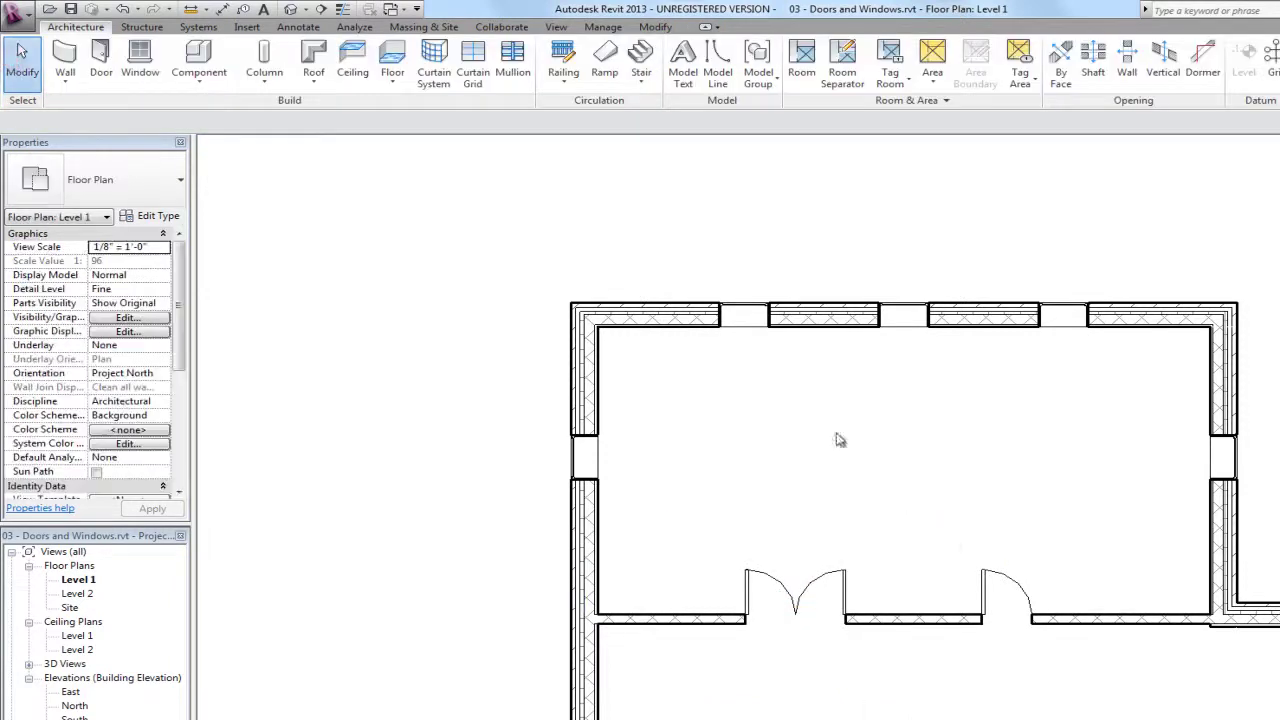
click(996, 585)
click(128, 178)
click(92, 315)
click(418, 343)
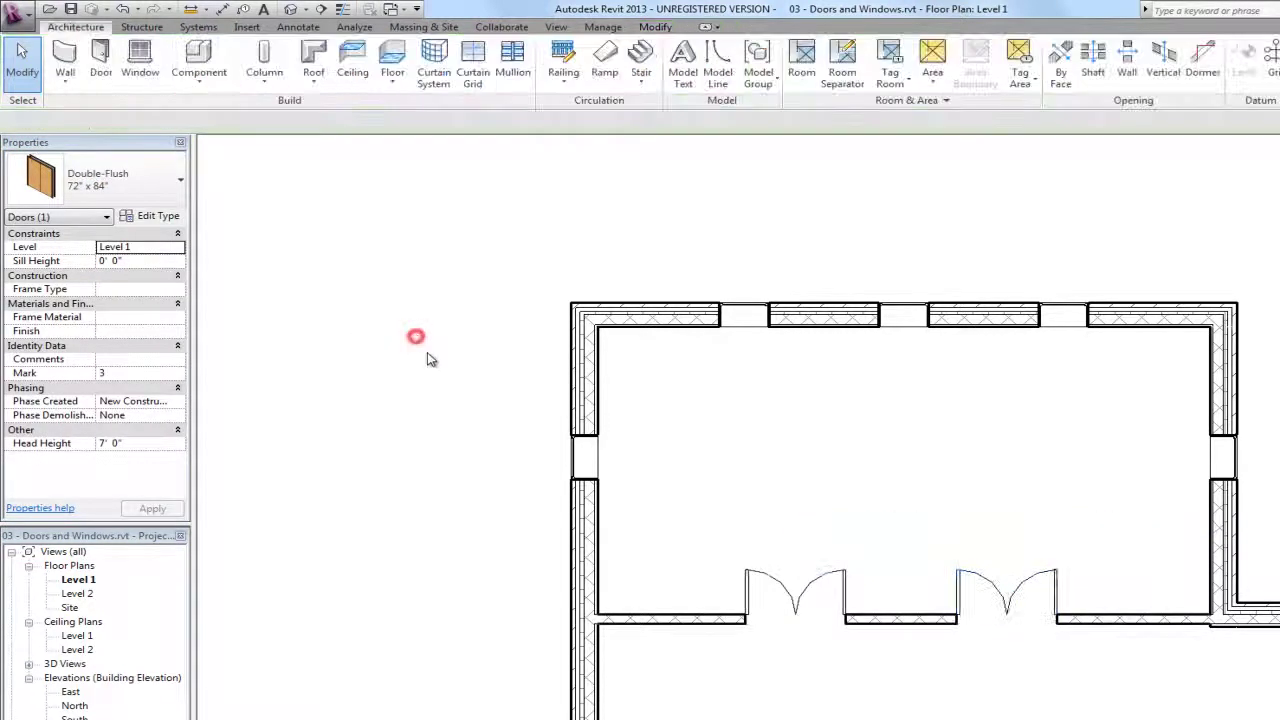
Step: Open the Autodesk Seek search for entering a query for downloadable building product models
scroll(1007, 703, up, 1)
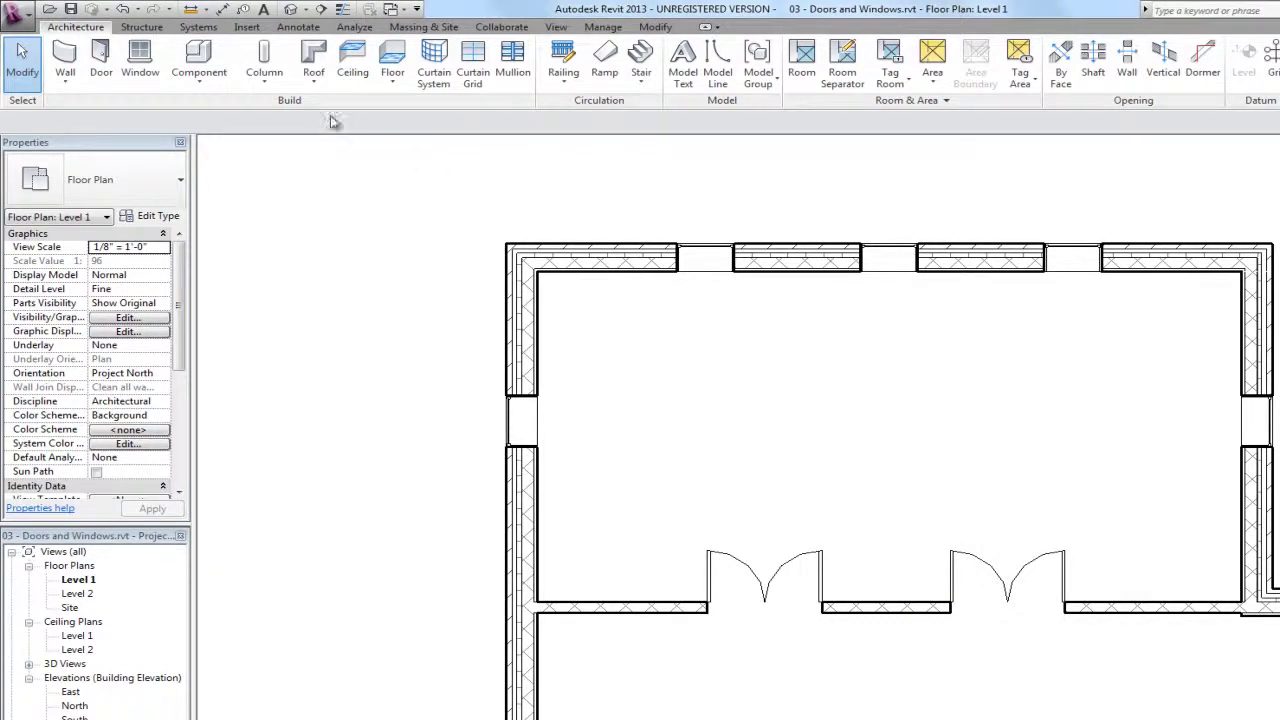
click(247, 27)
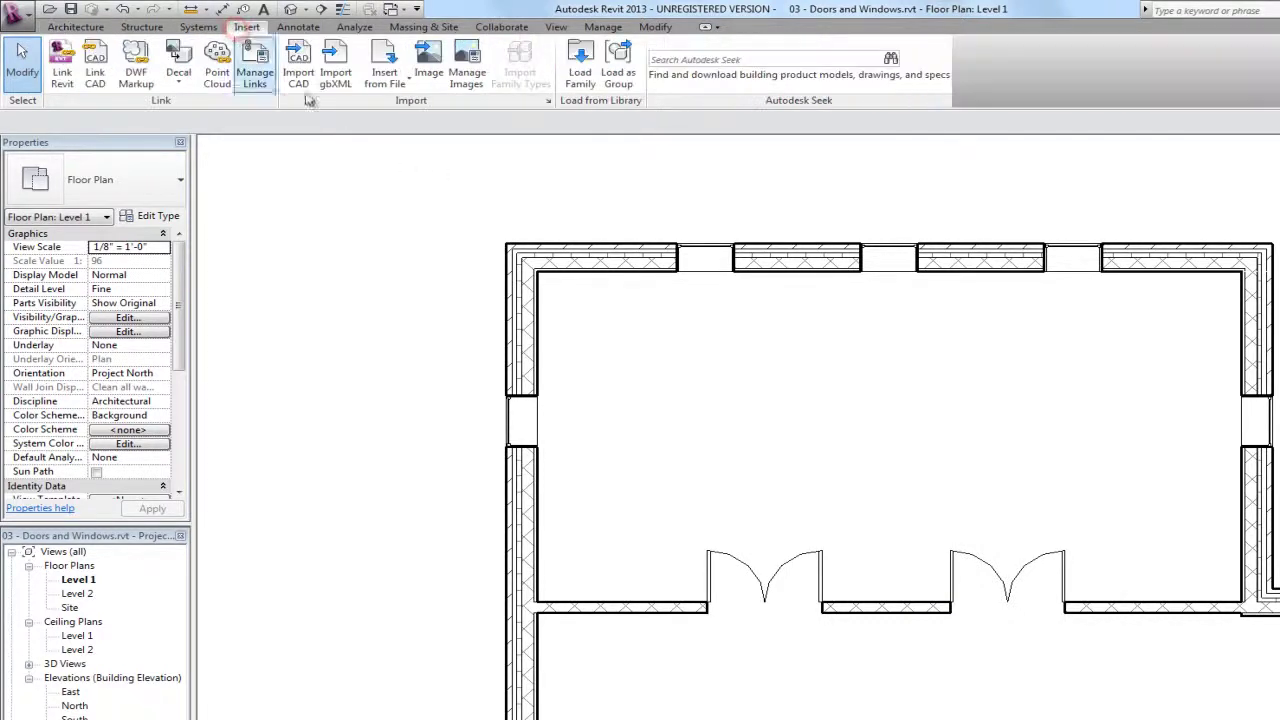
click(705, 60)
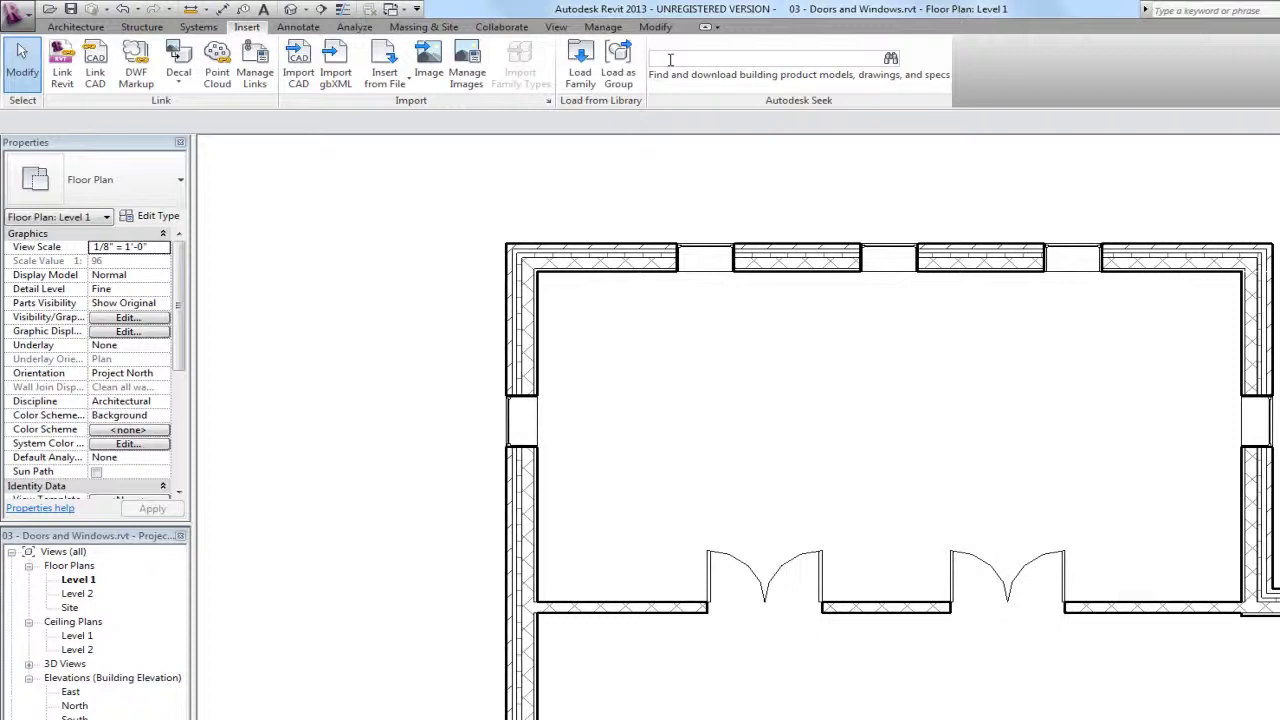
click(670, 60)
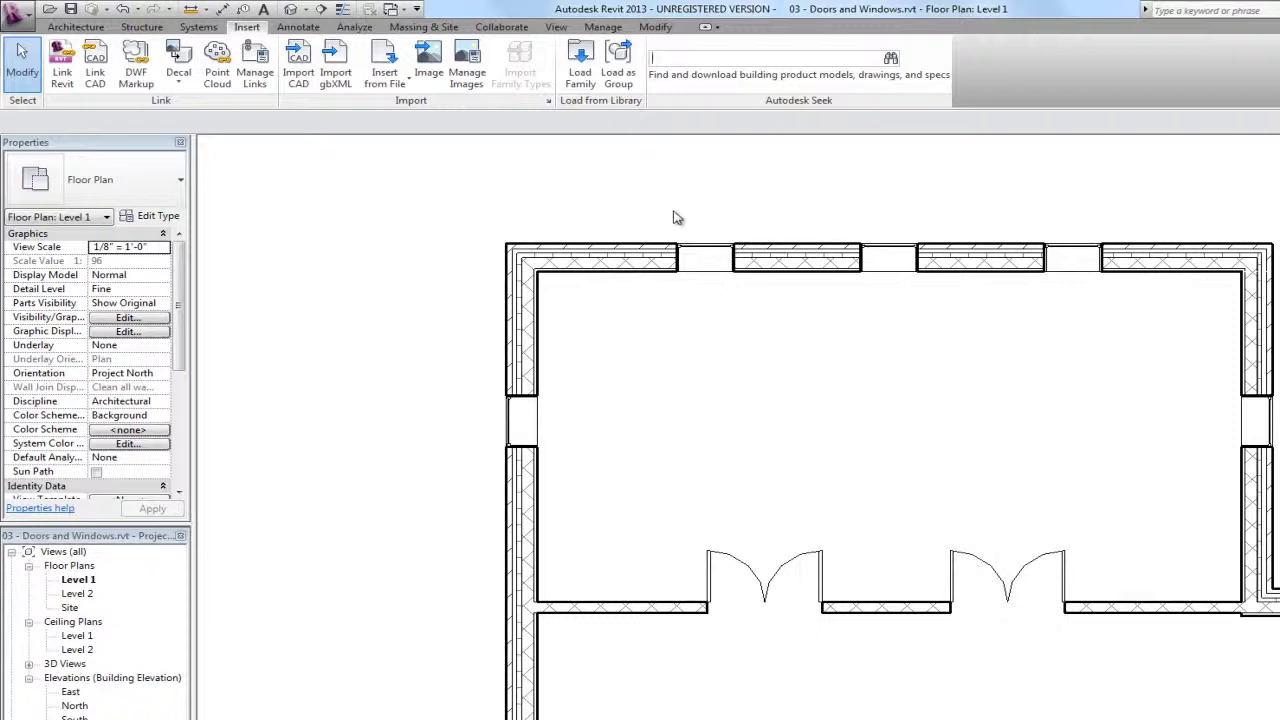